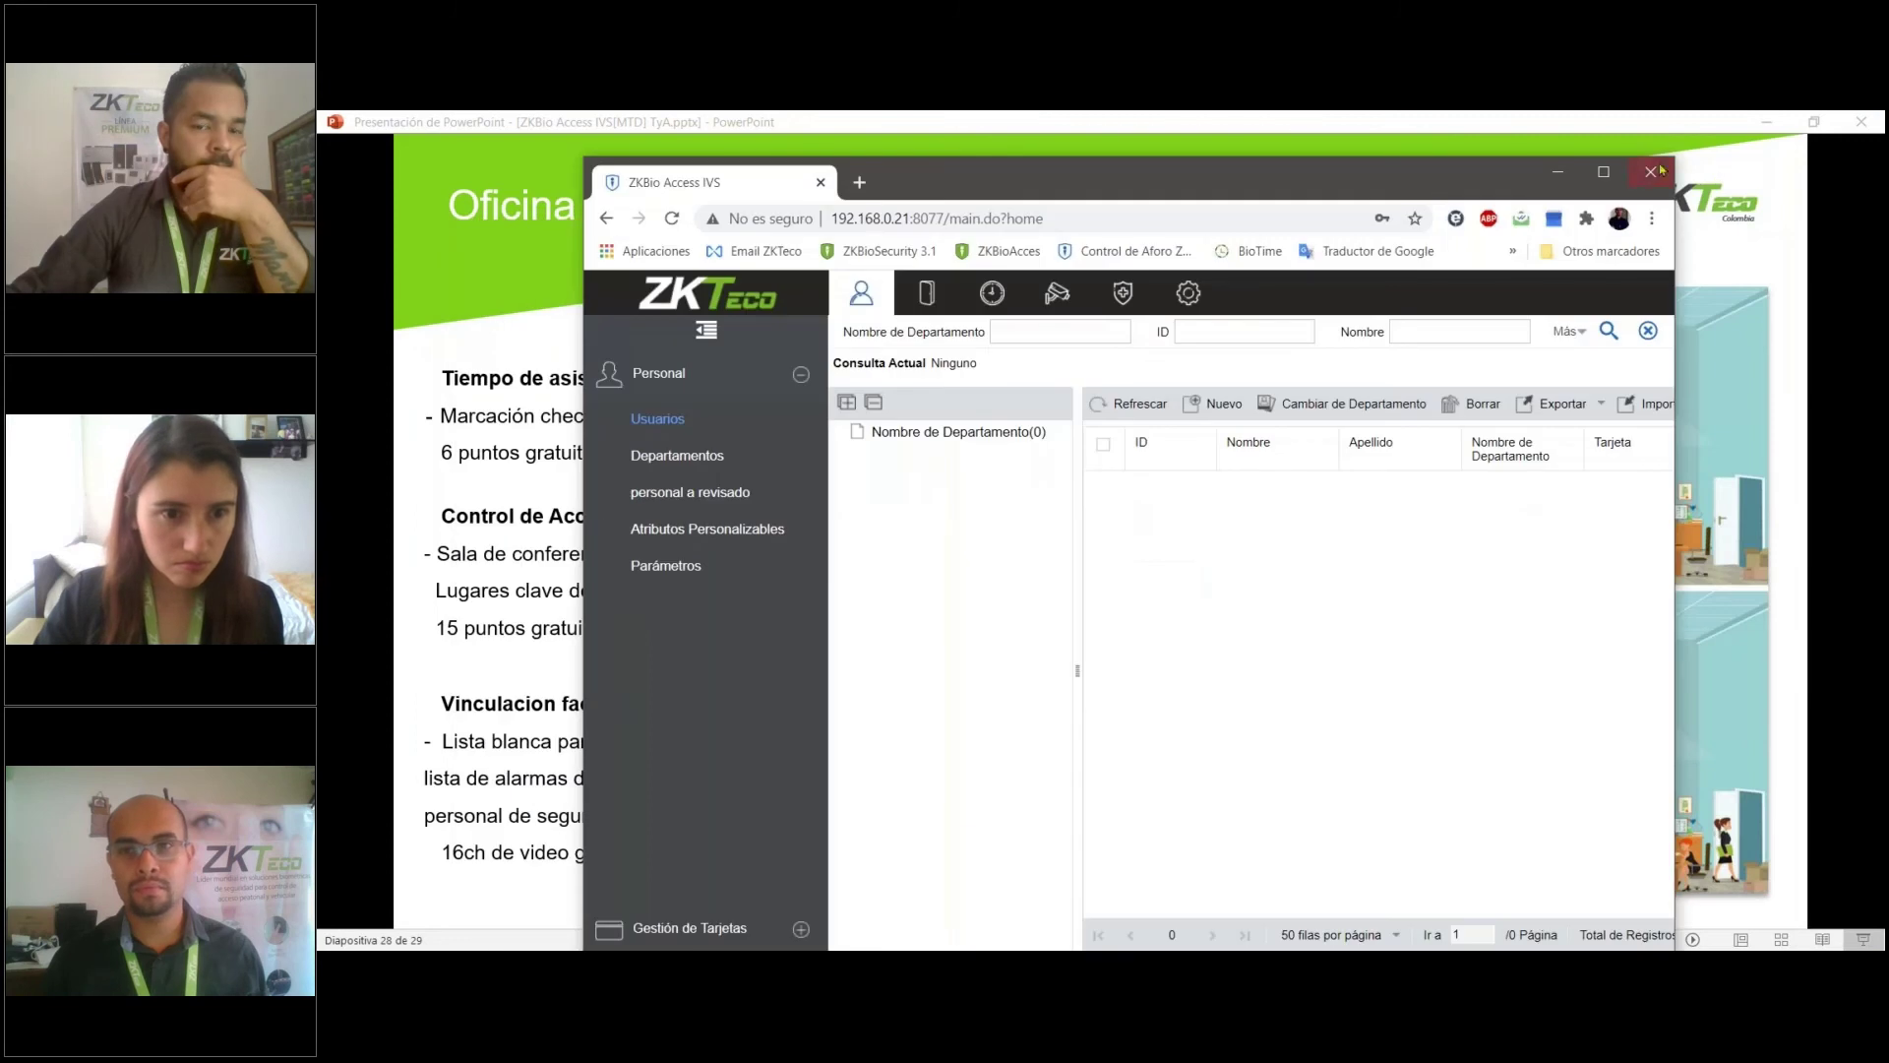
- Maximize Chrome, dismiss the timeout notice, and log back in with the admin username and password to reach Departamentos
double_click(928, 175)
click(462, 403)
click(1118, 620)
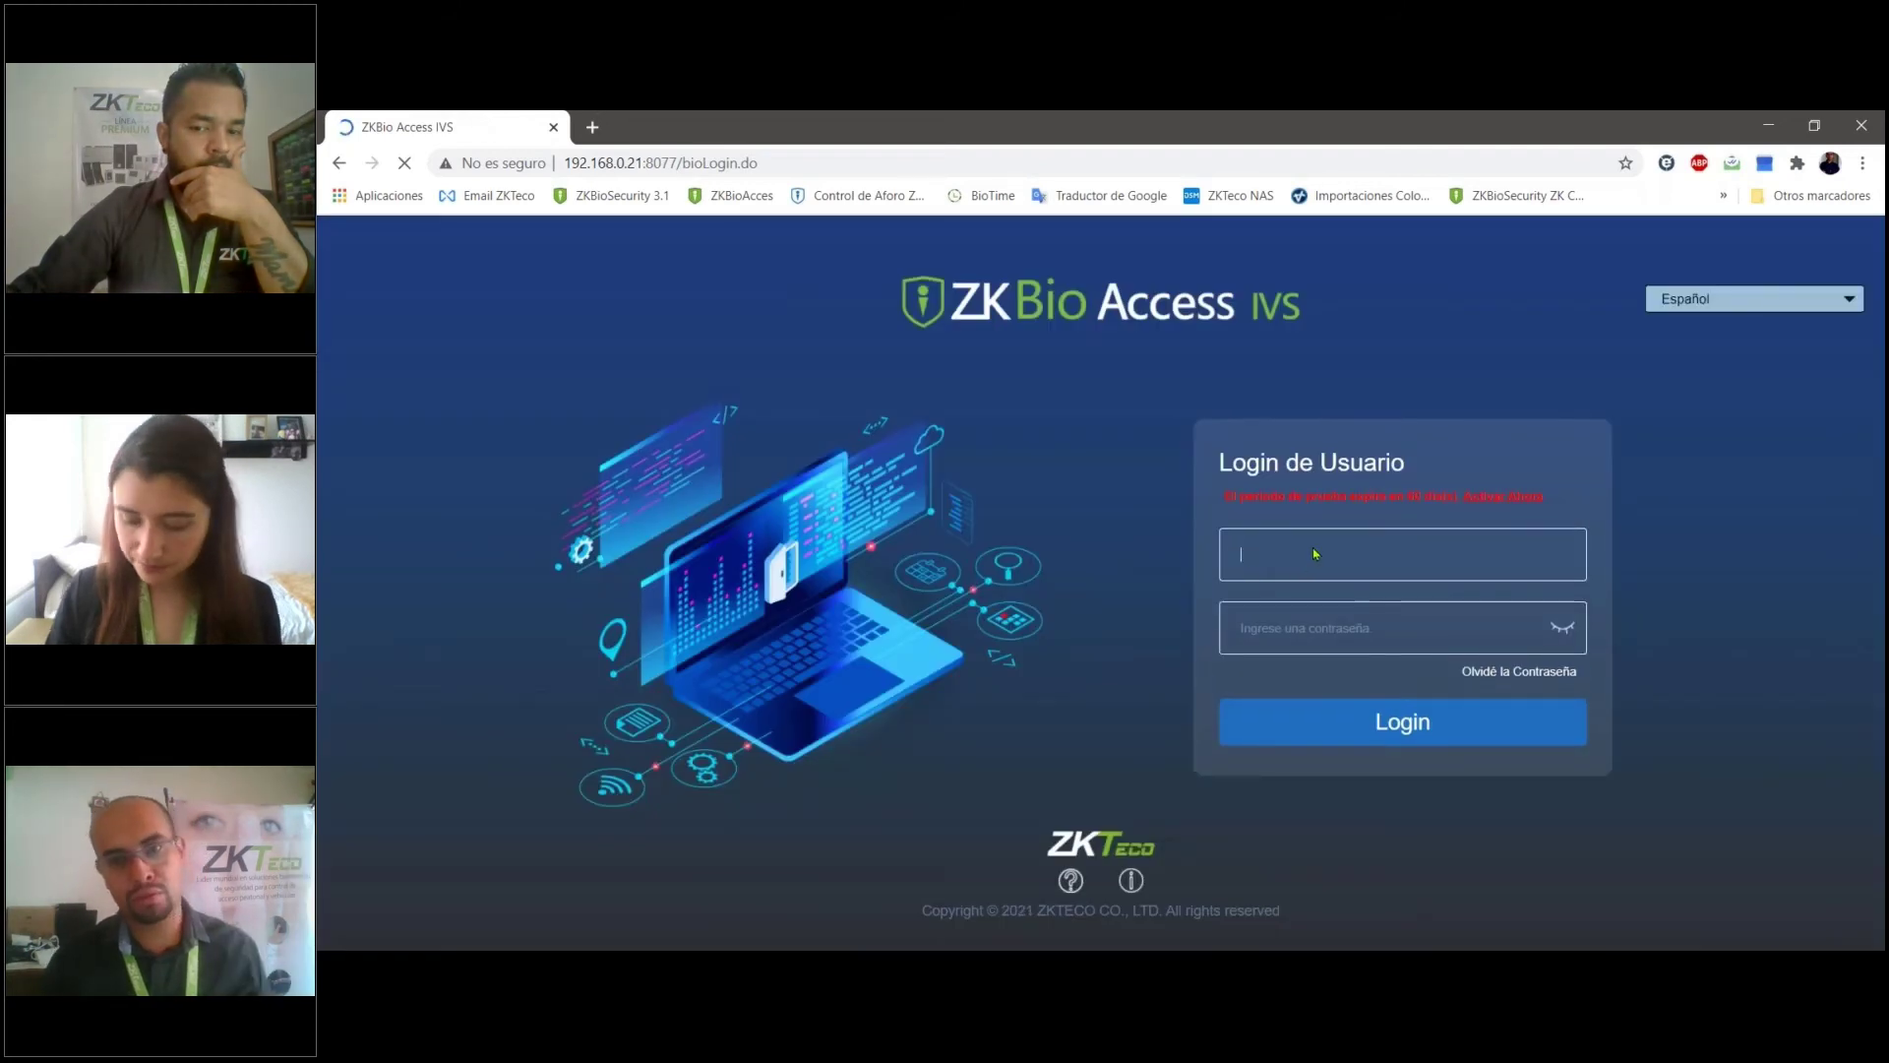
text(admin)
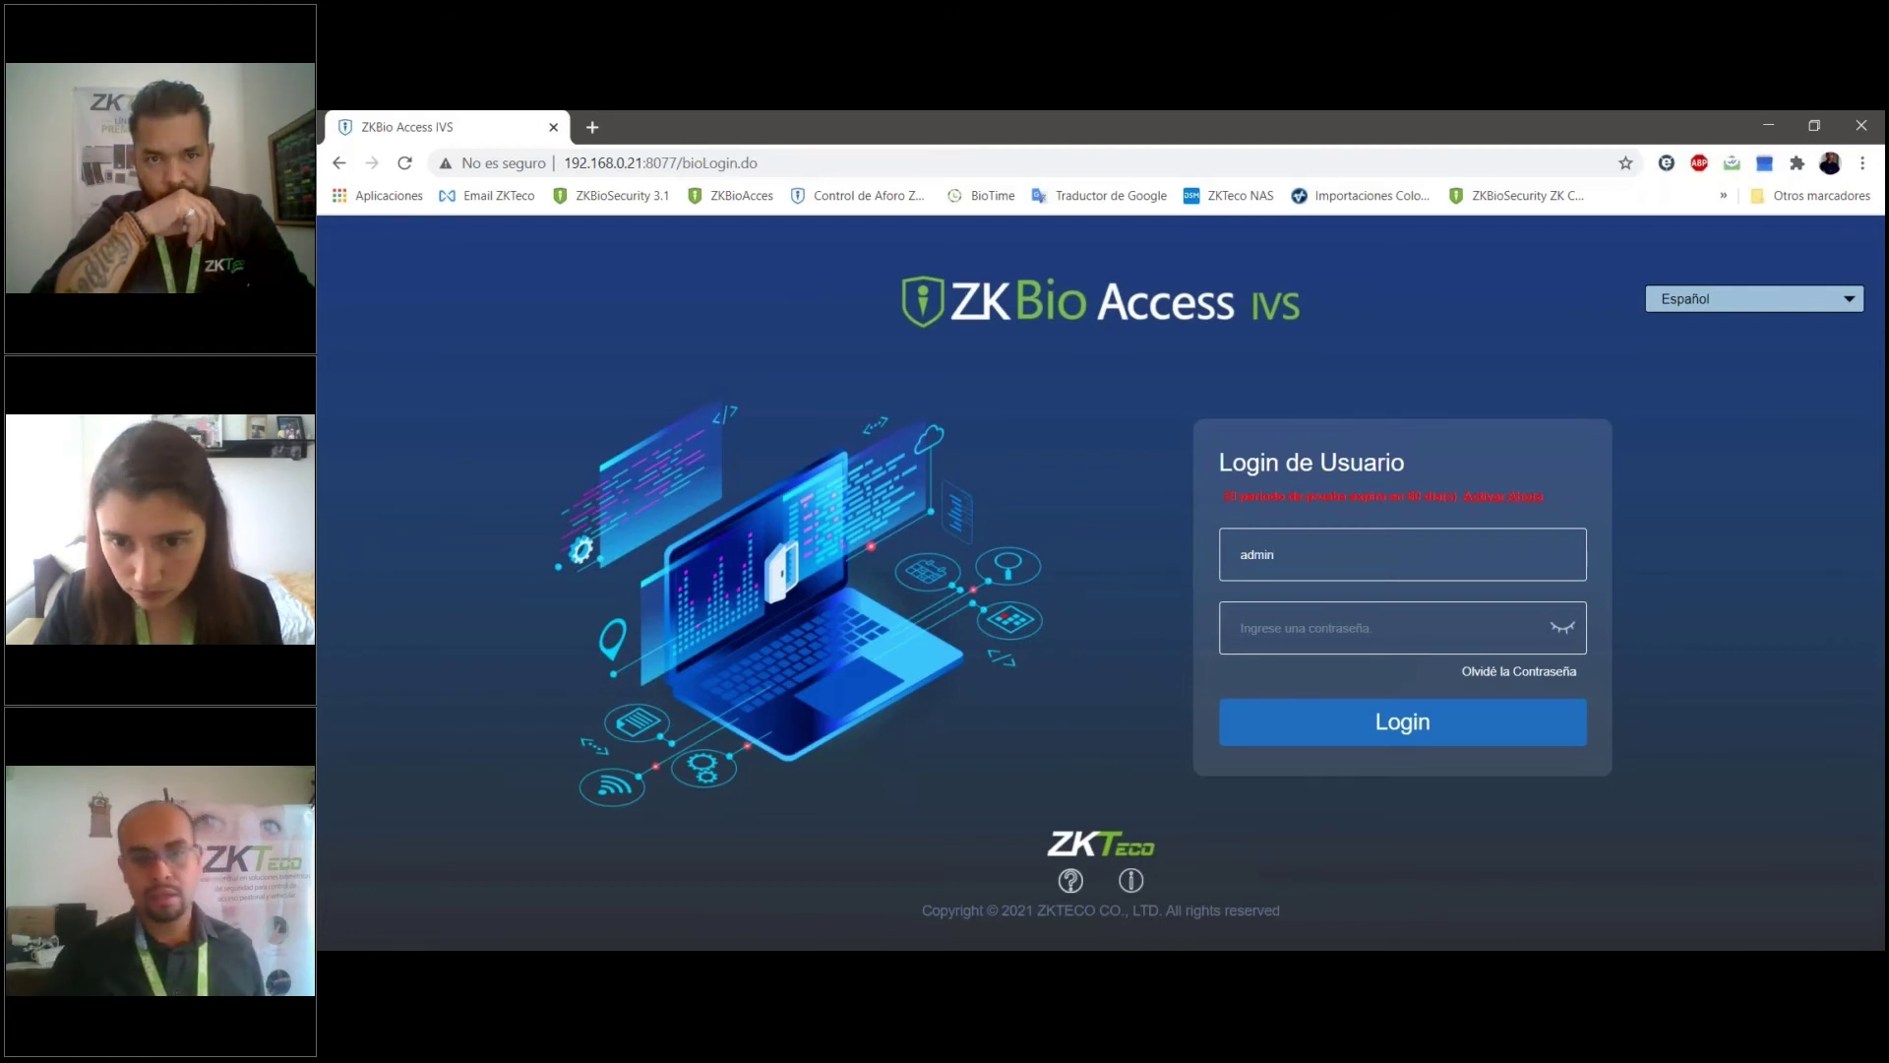
click(1402, 628)
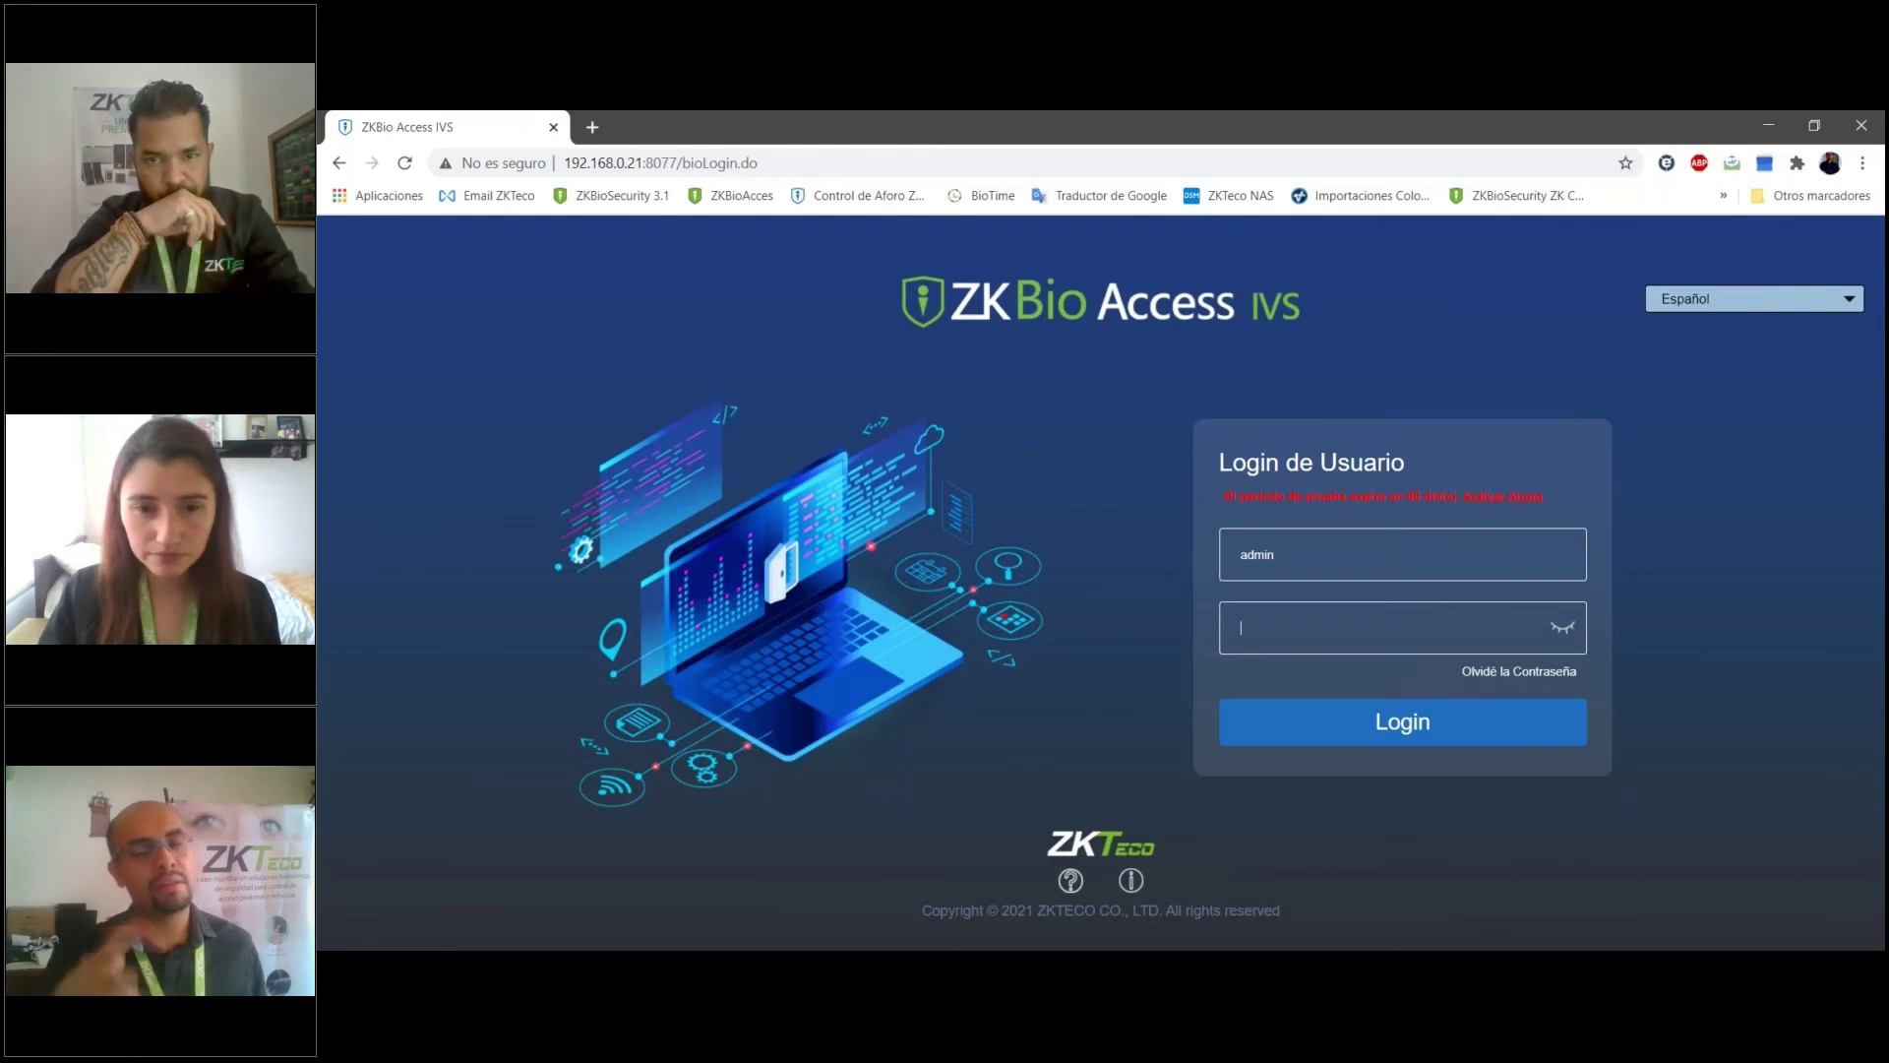
text(a)
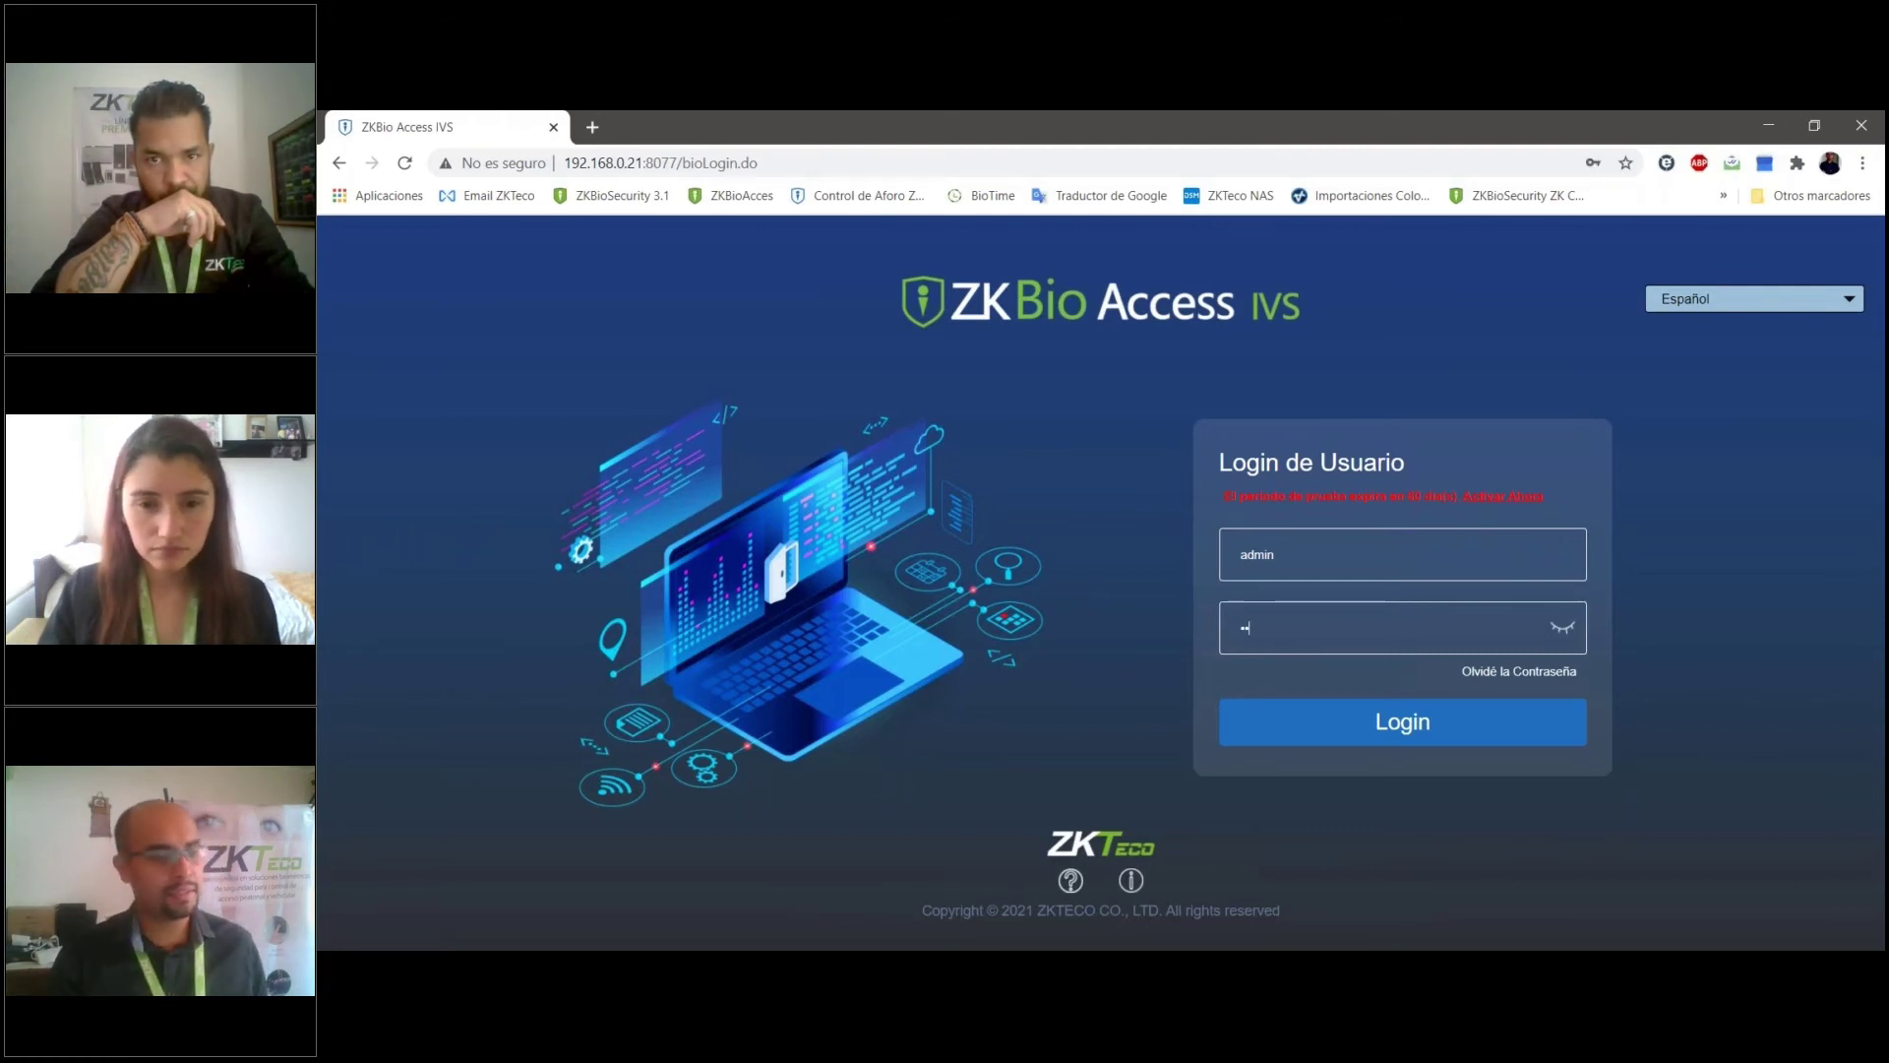
text(dmin123456)
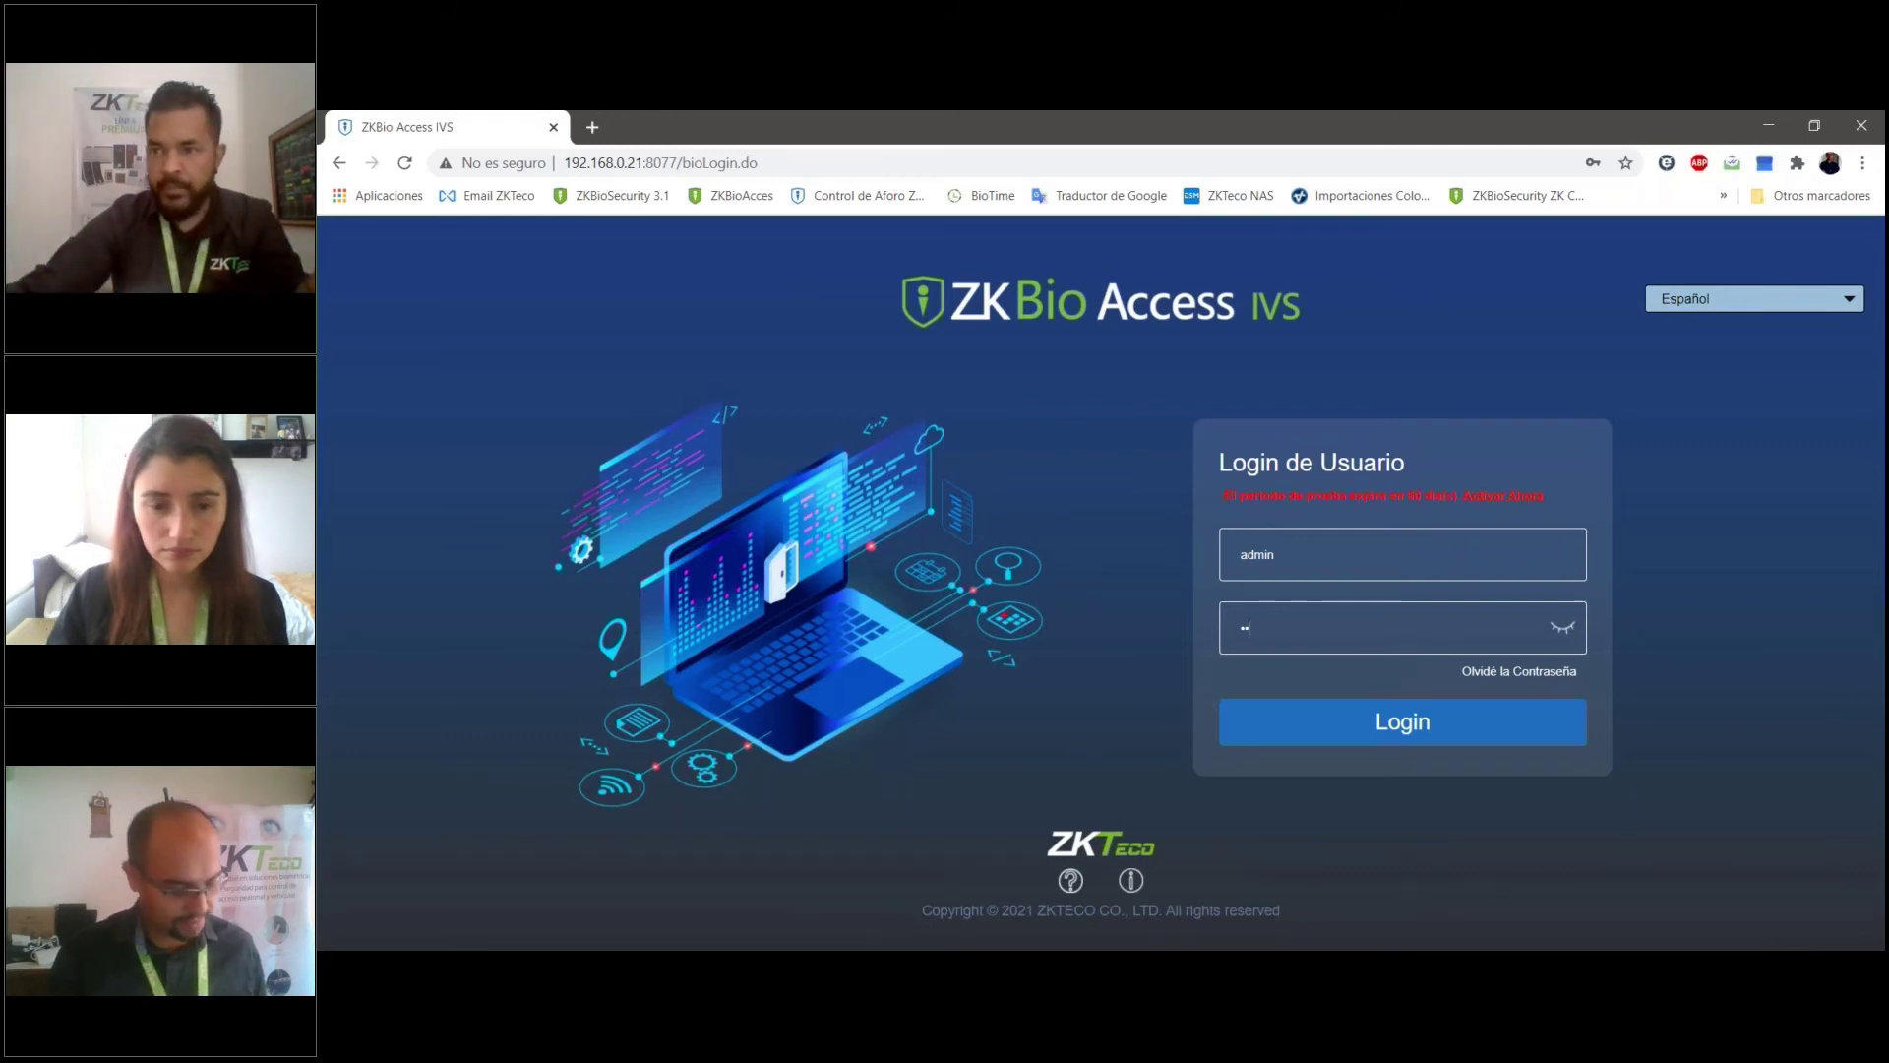
key(Return)
click(342, 275)
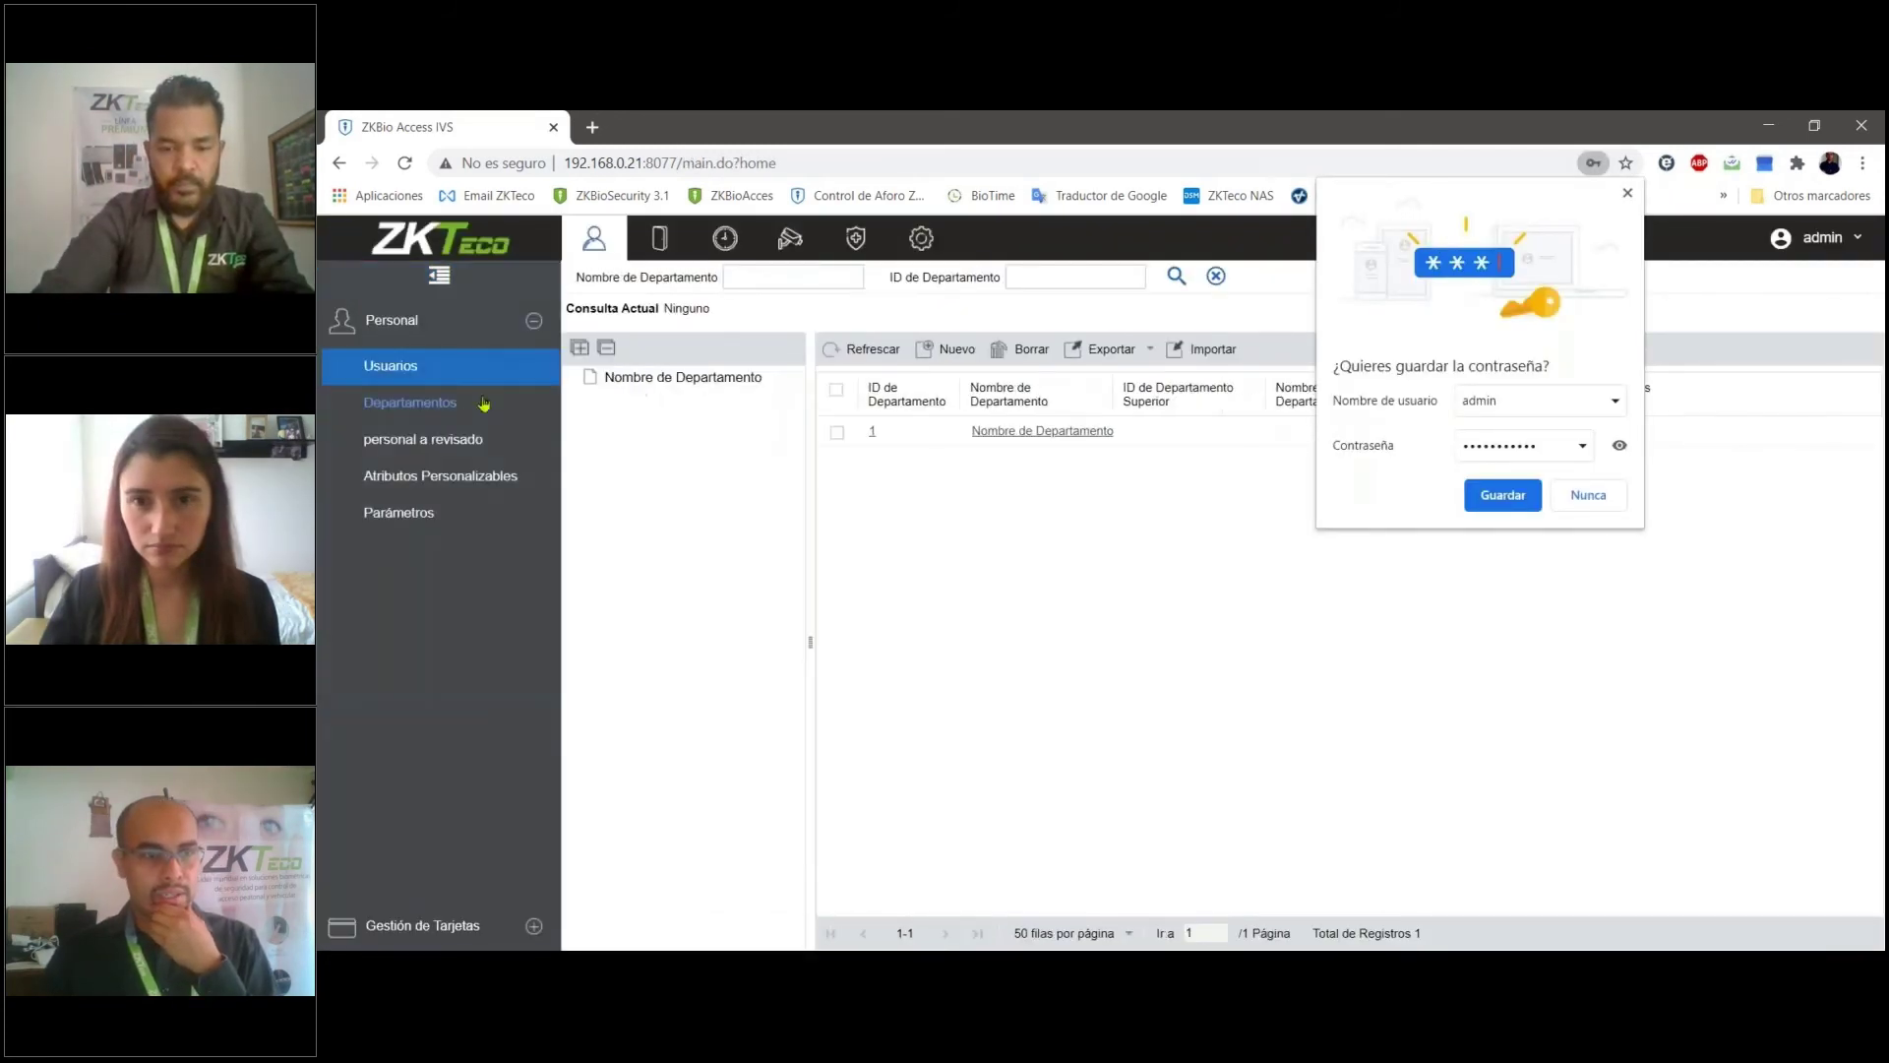
- Start a new department with the ID Vsitantes
click(951, 348)
text(V)
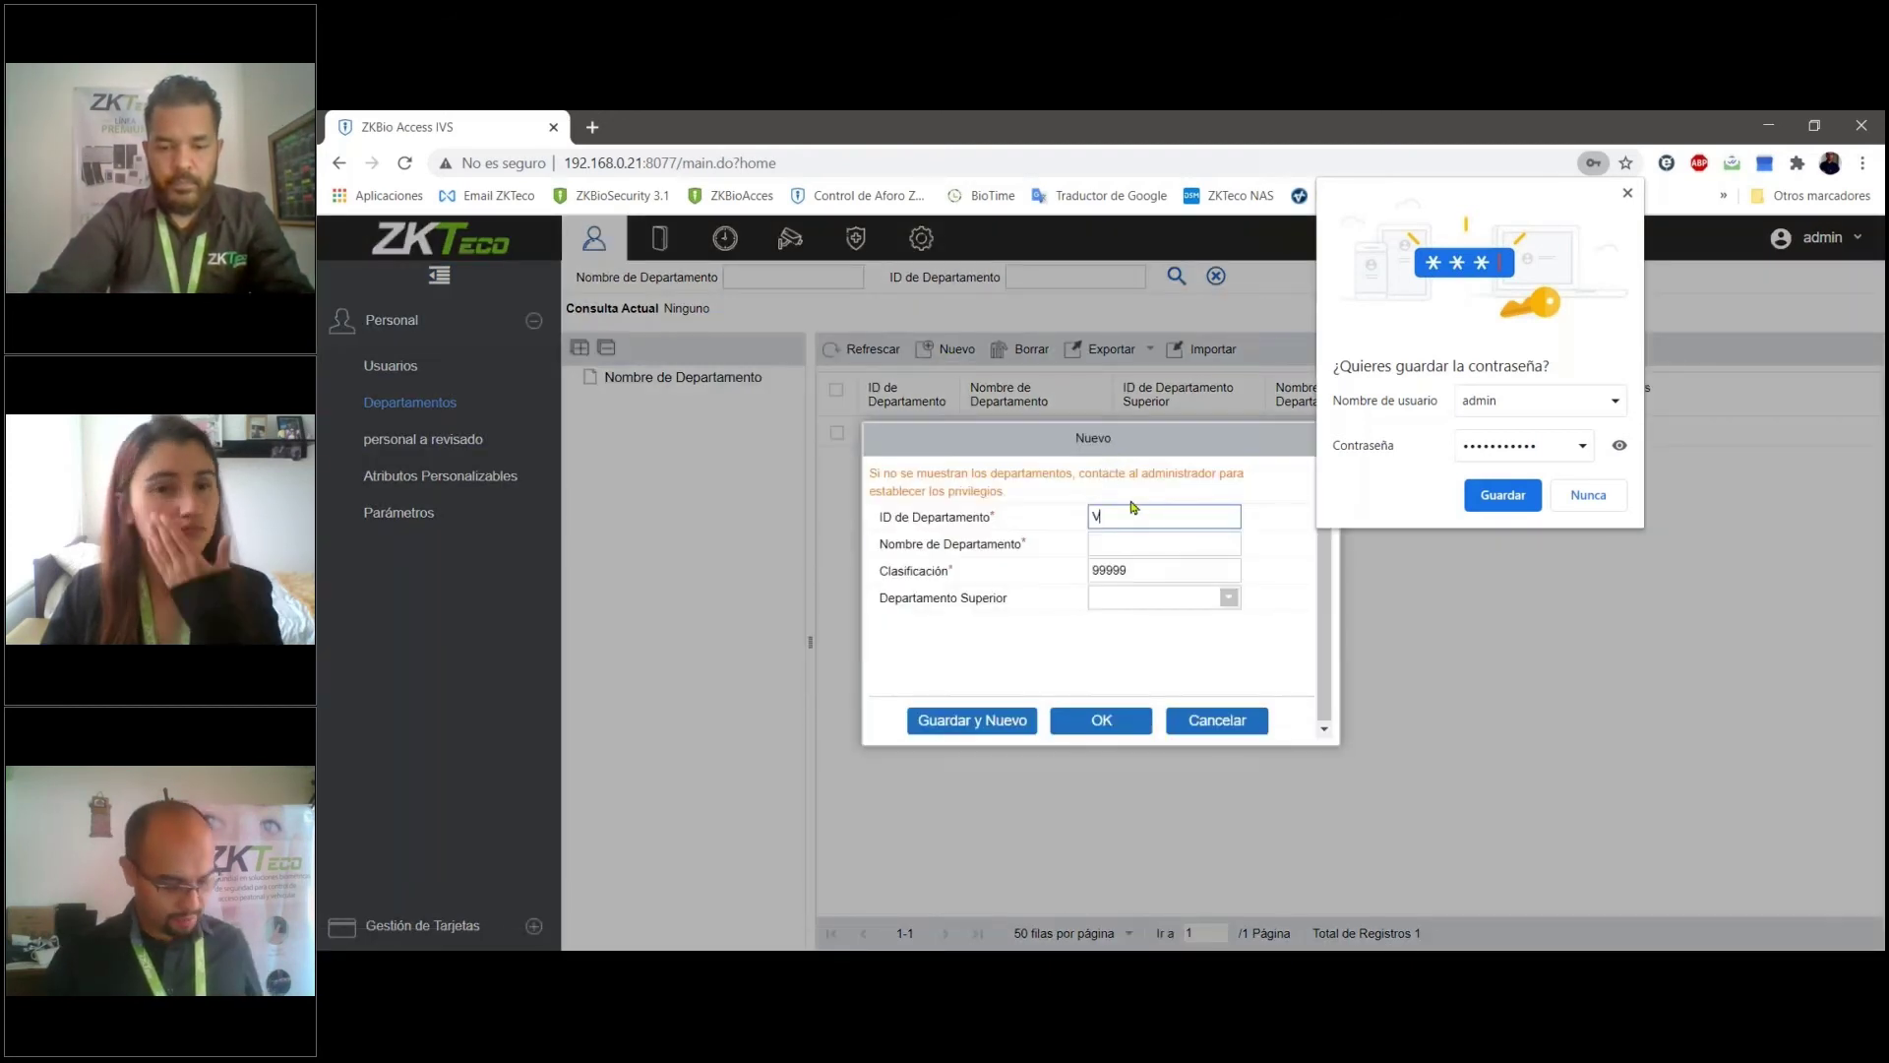
text(sitant)
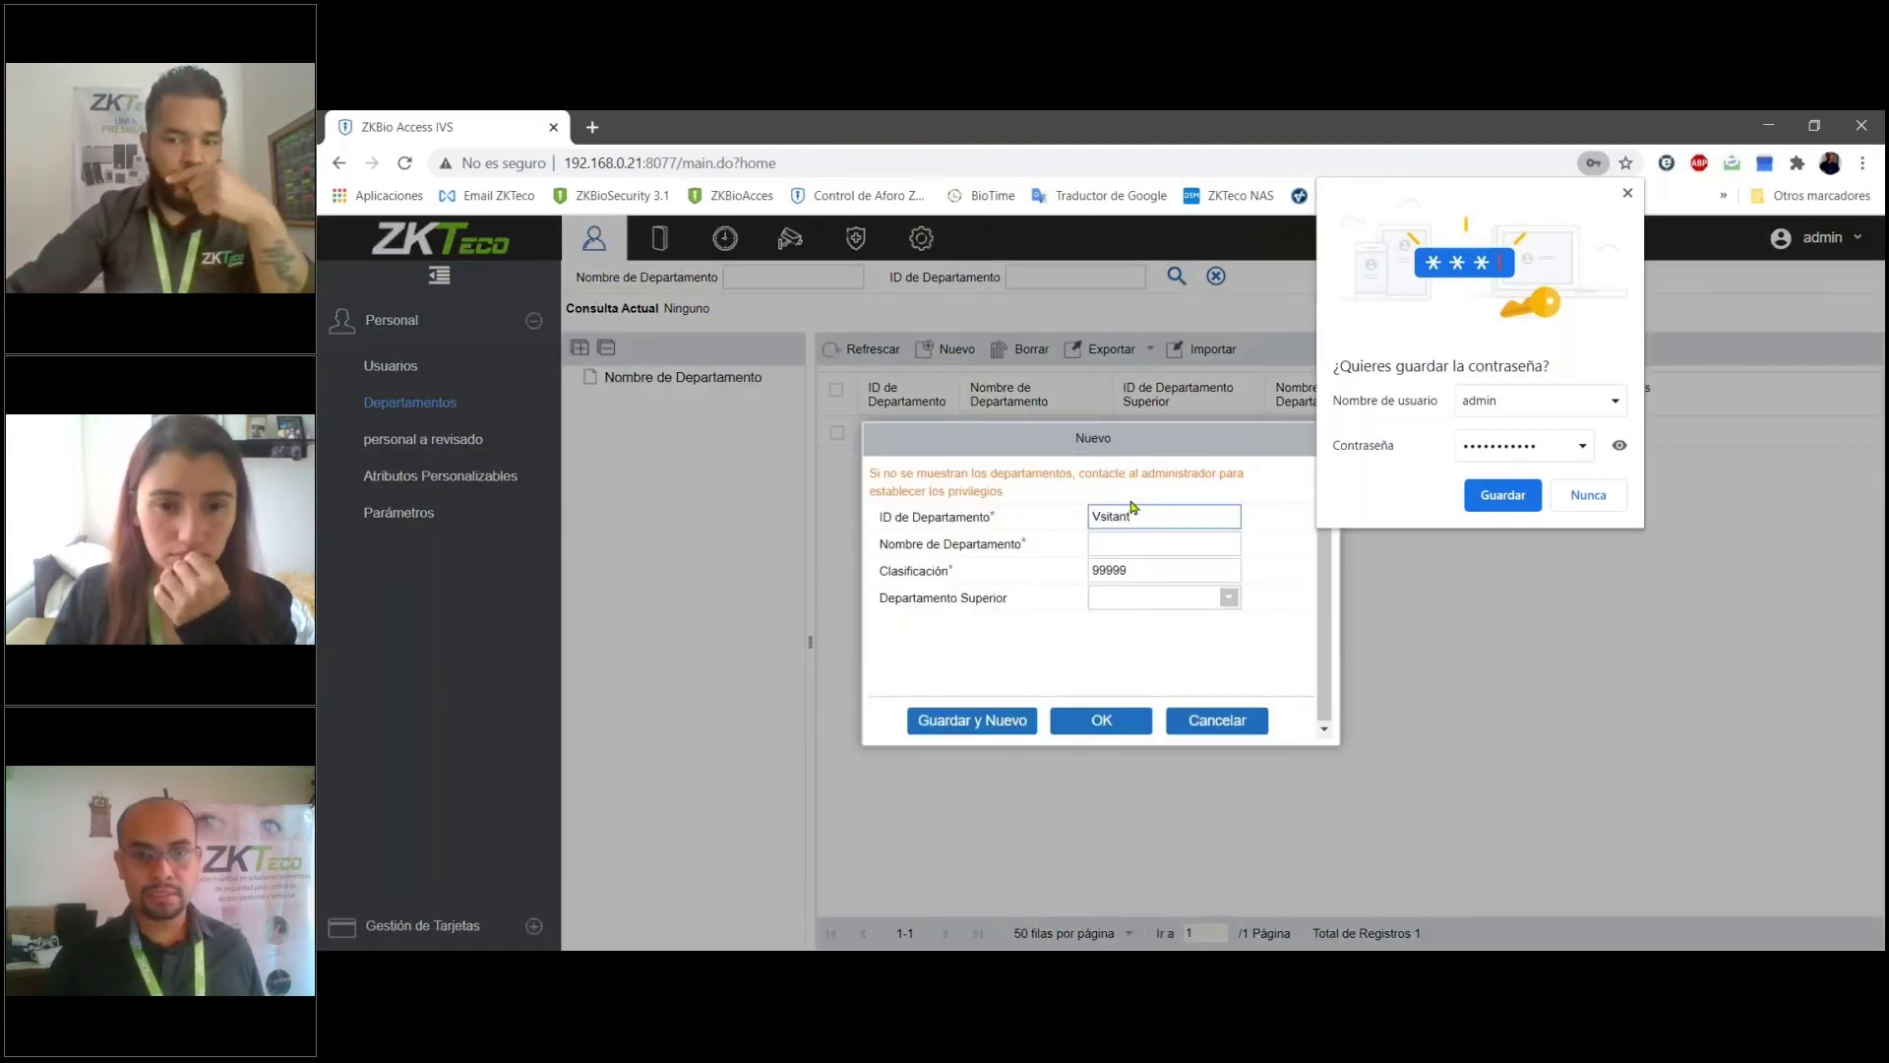
text(es)
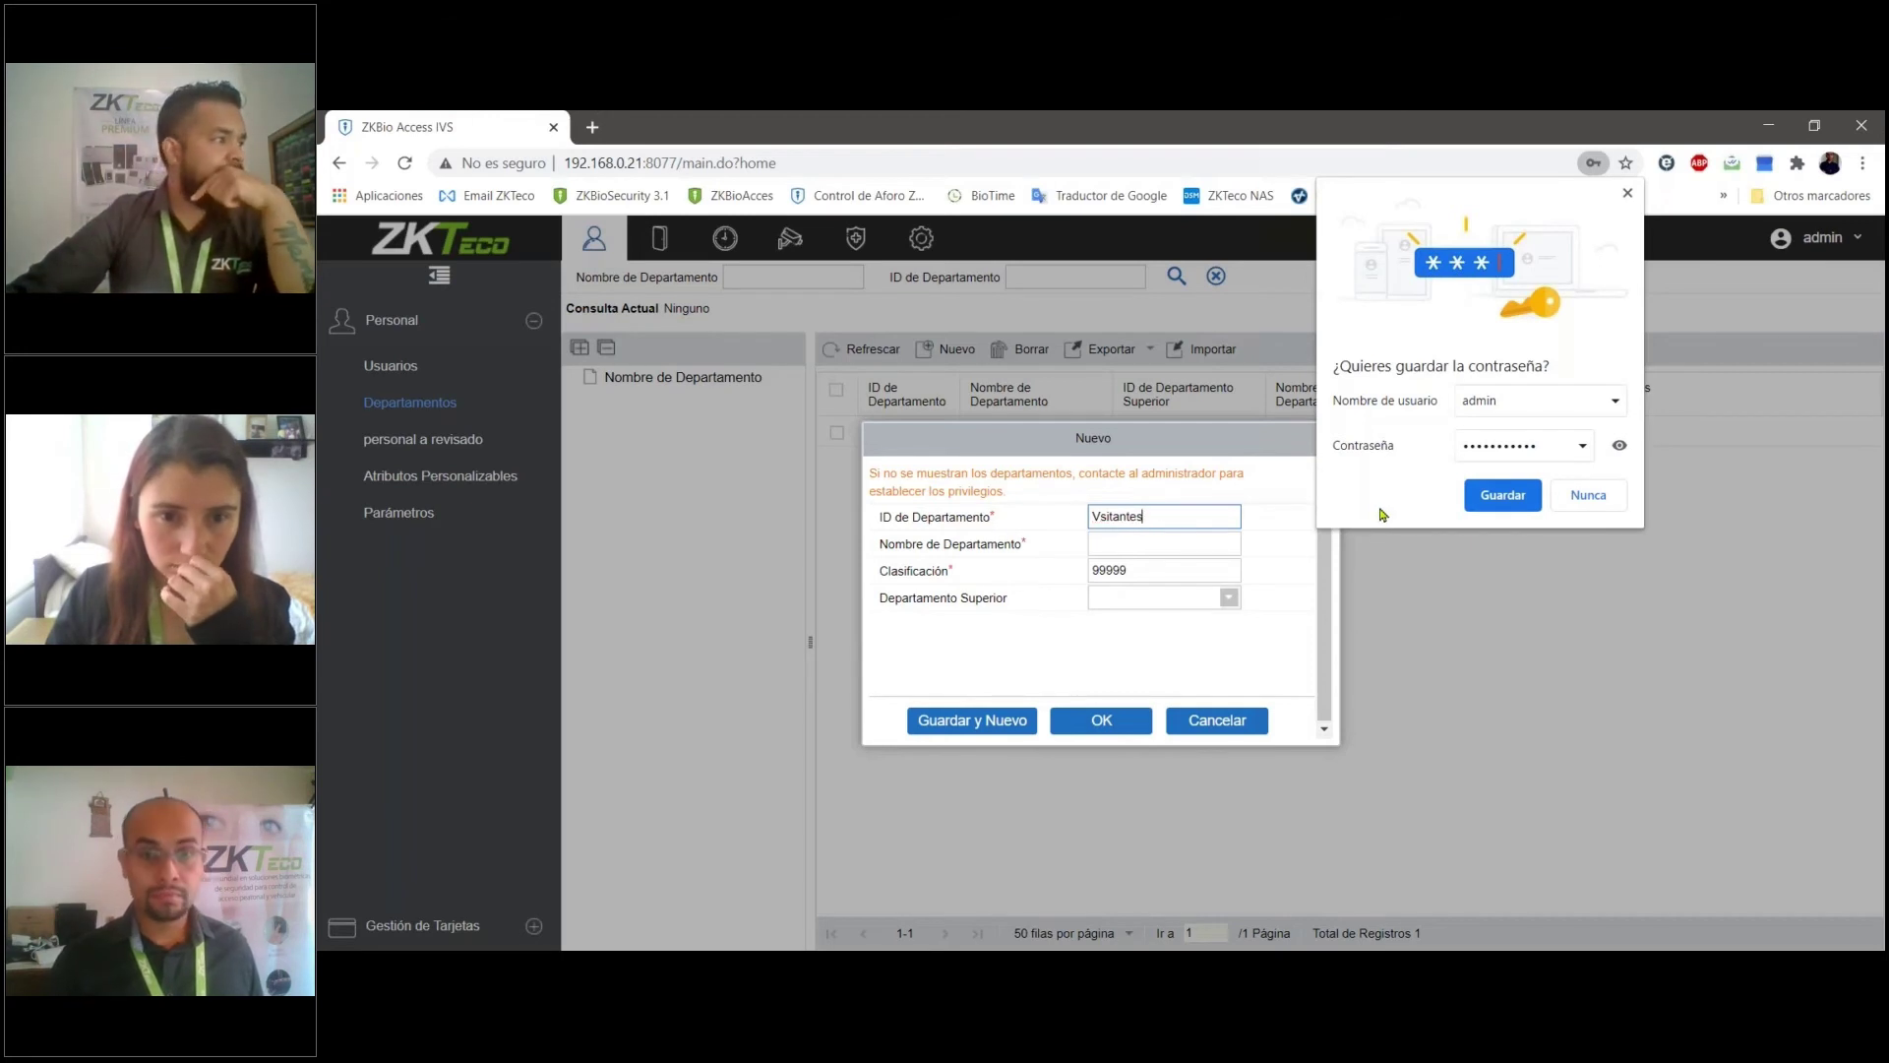
click(1126, 547)
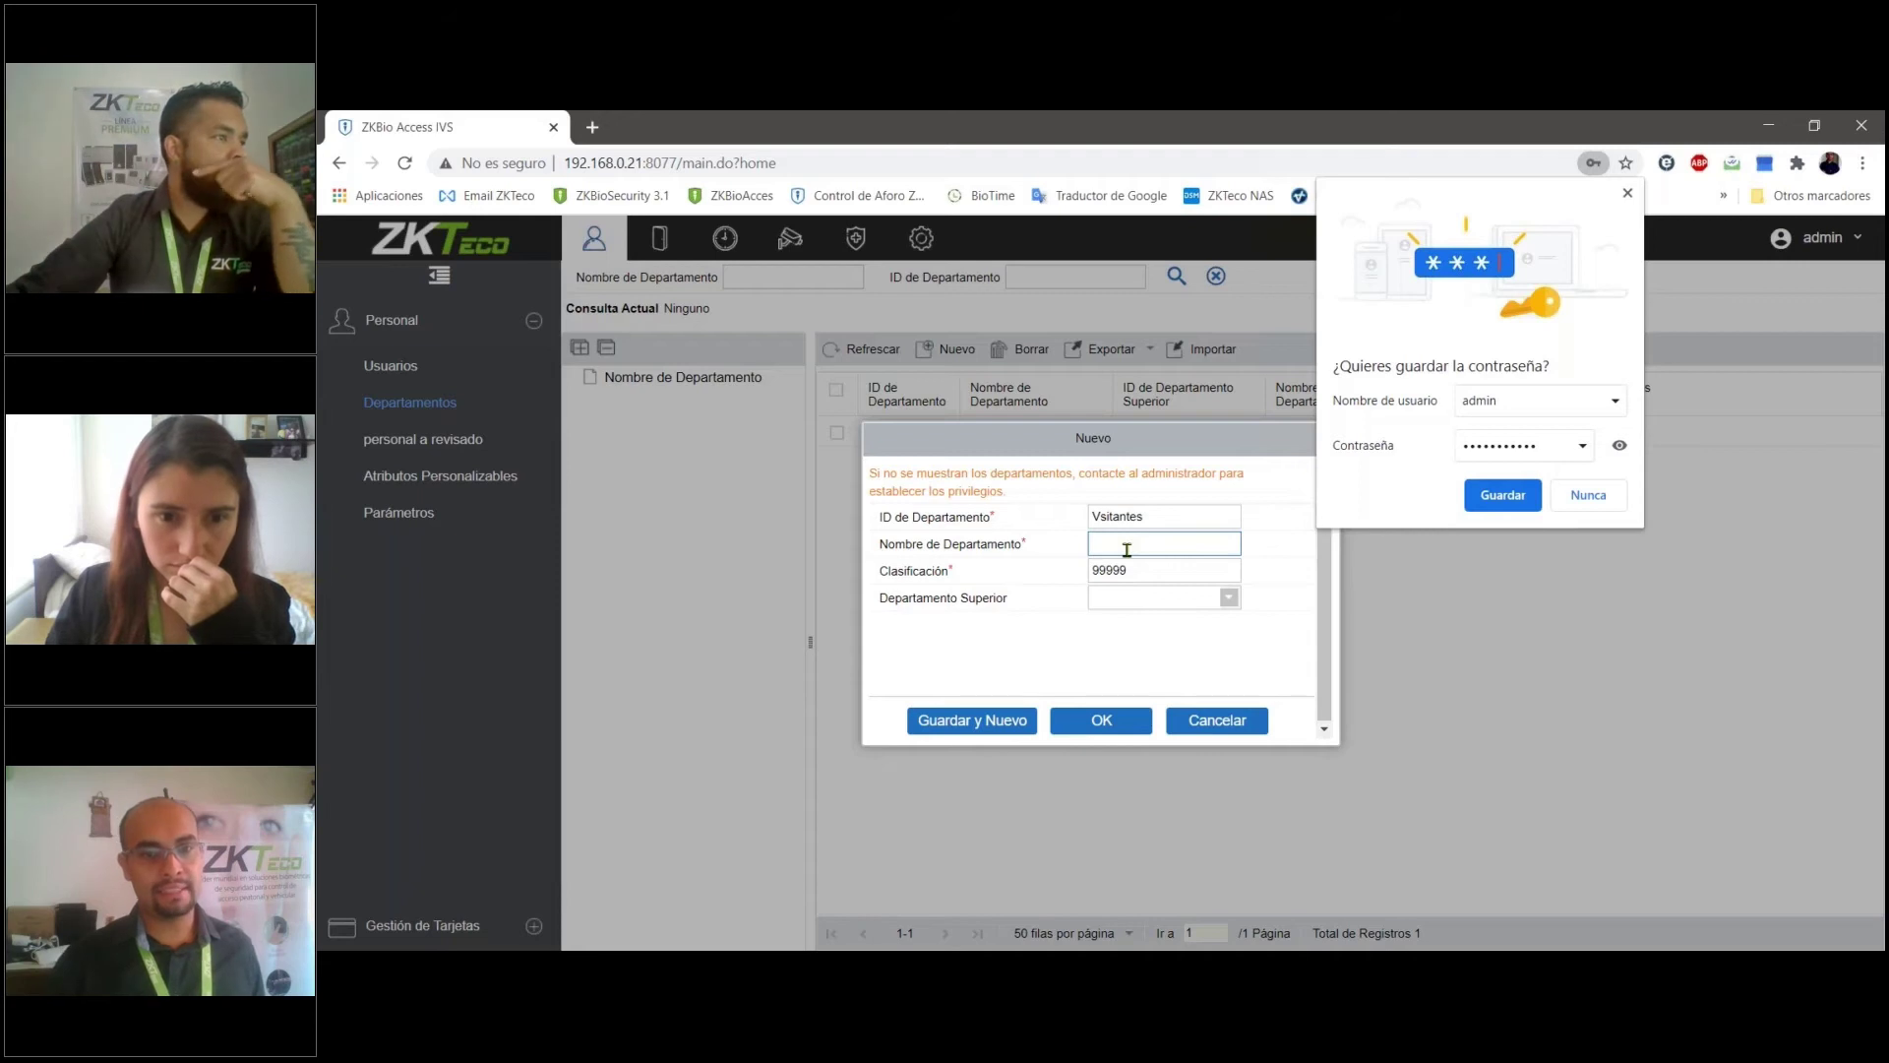
text(23)
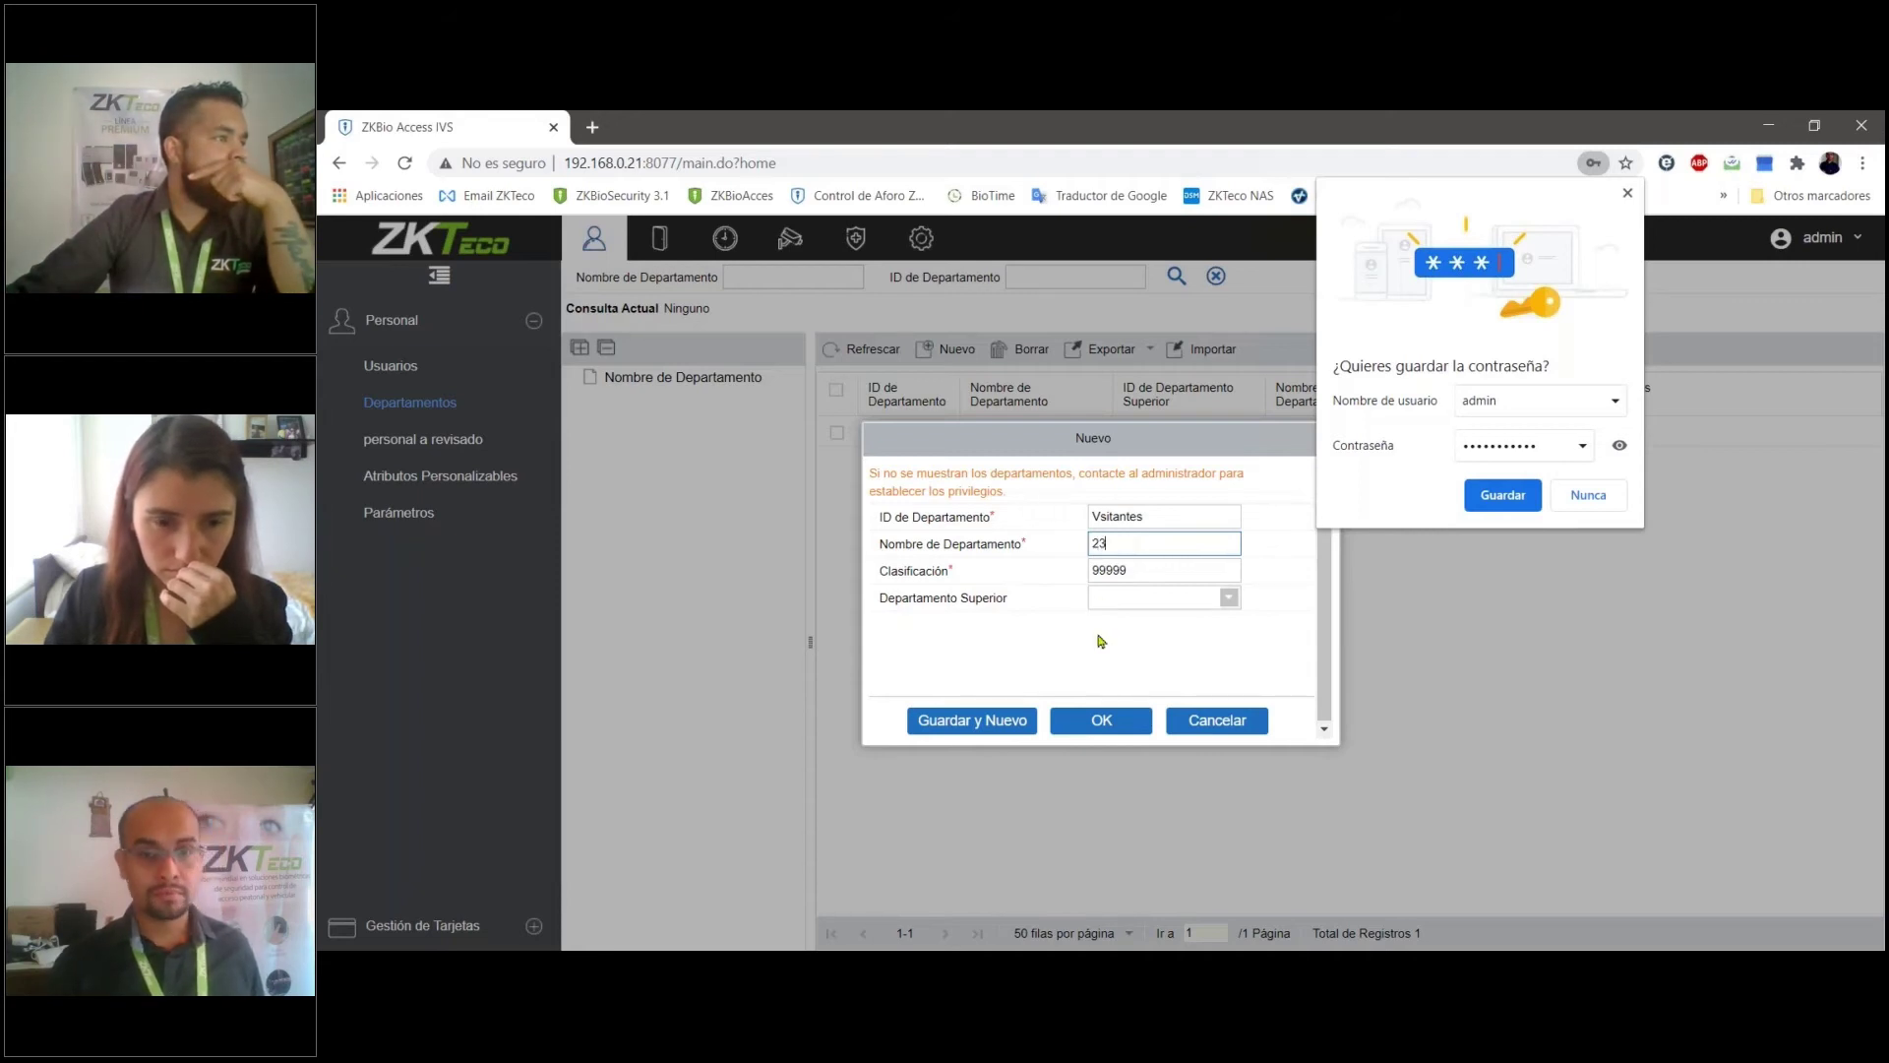
- Copy Vsitantes into the department name field and save the new department
drag(1163, 515, 1092, 513)
key(ctrl+c)
right_click(1102, 509)
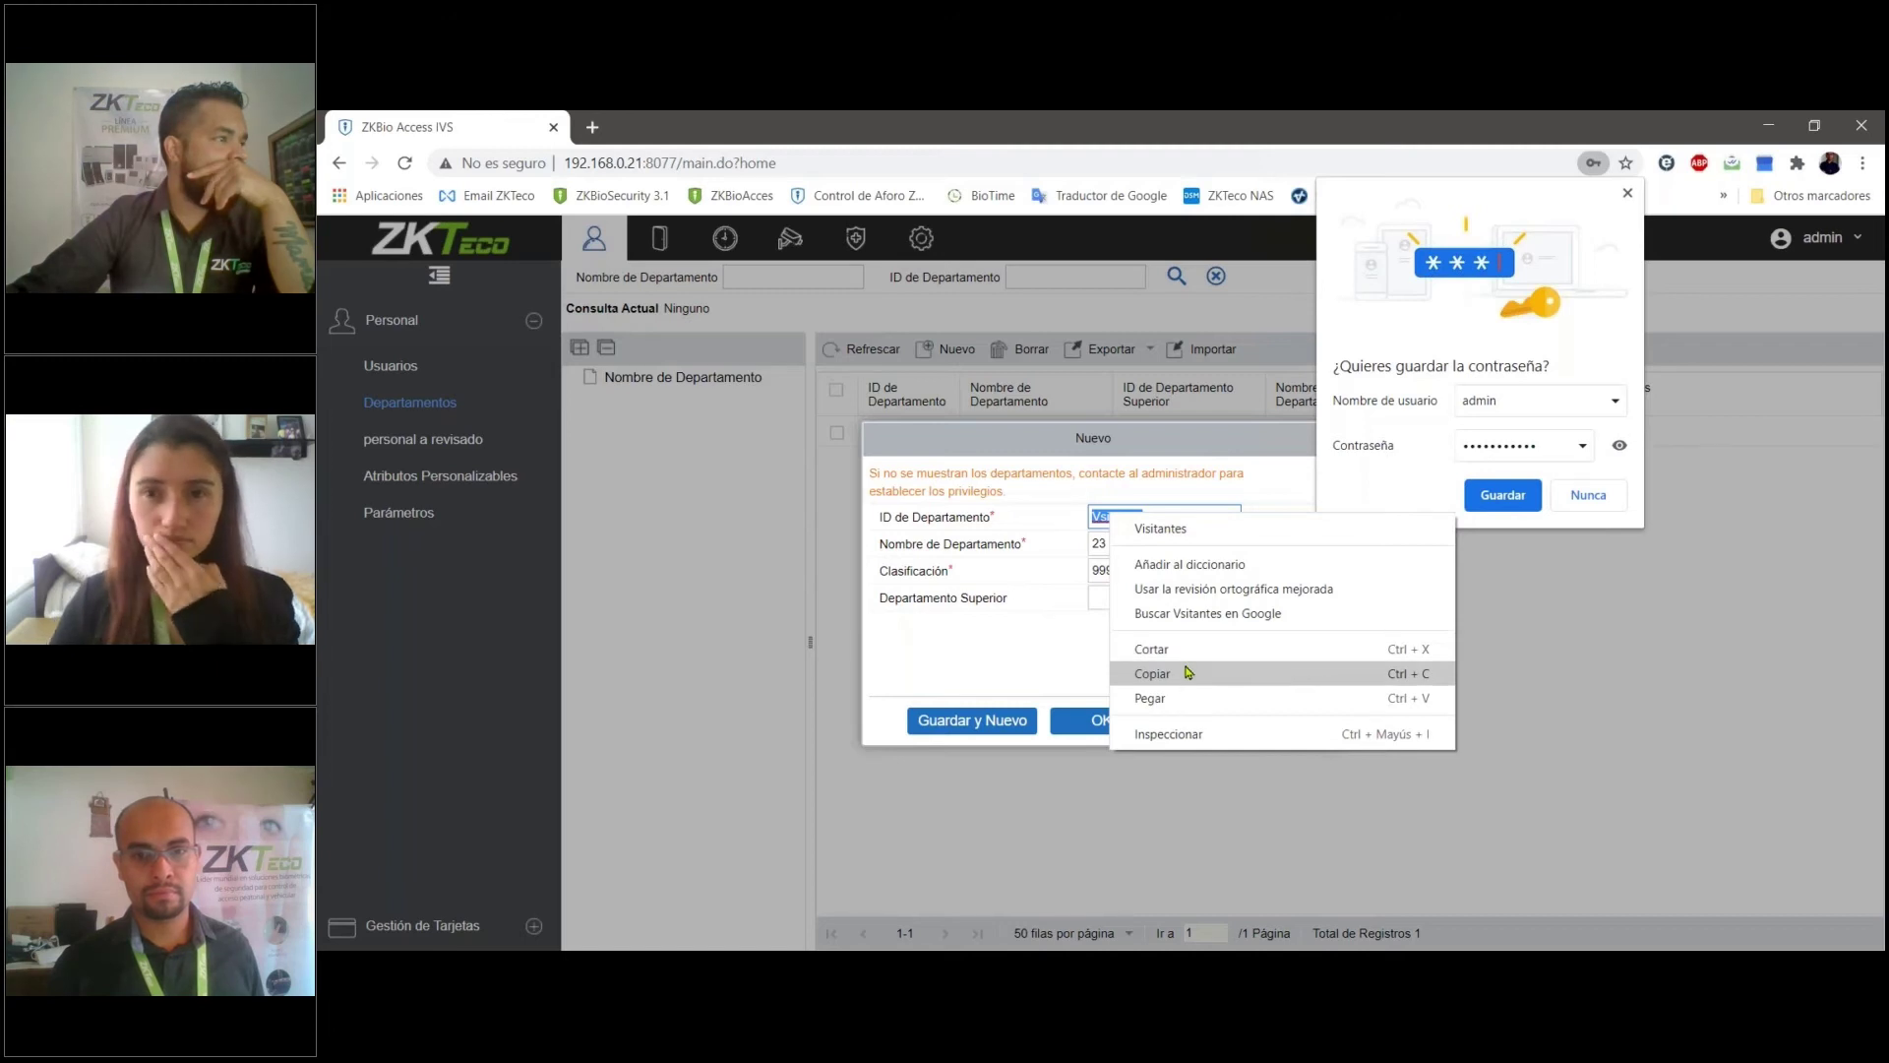
click(1188, 672)
double_click(1116, 543)
key(ctrl+v)
click(1023, 547)
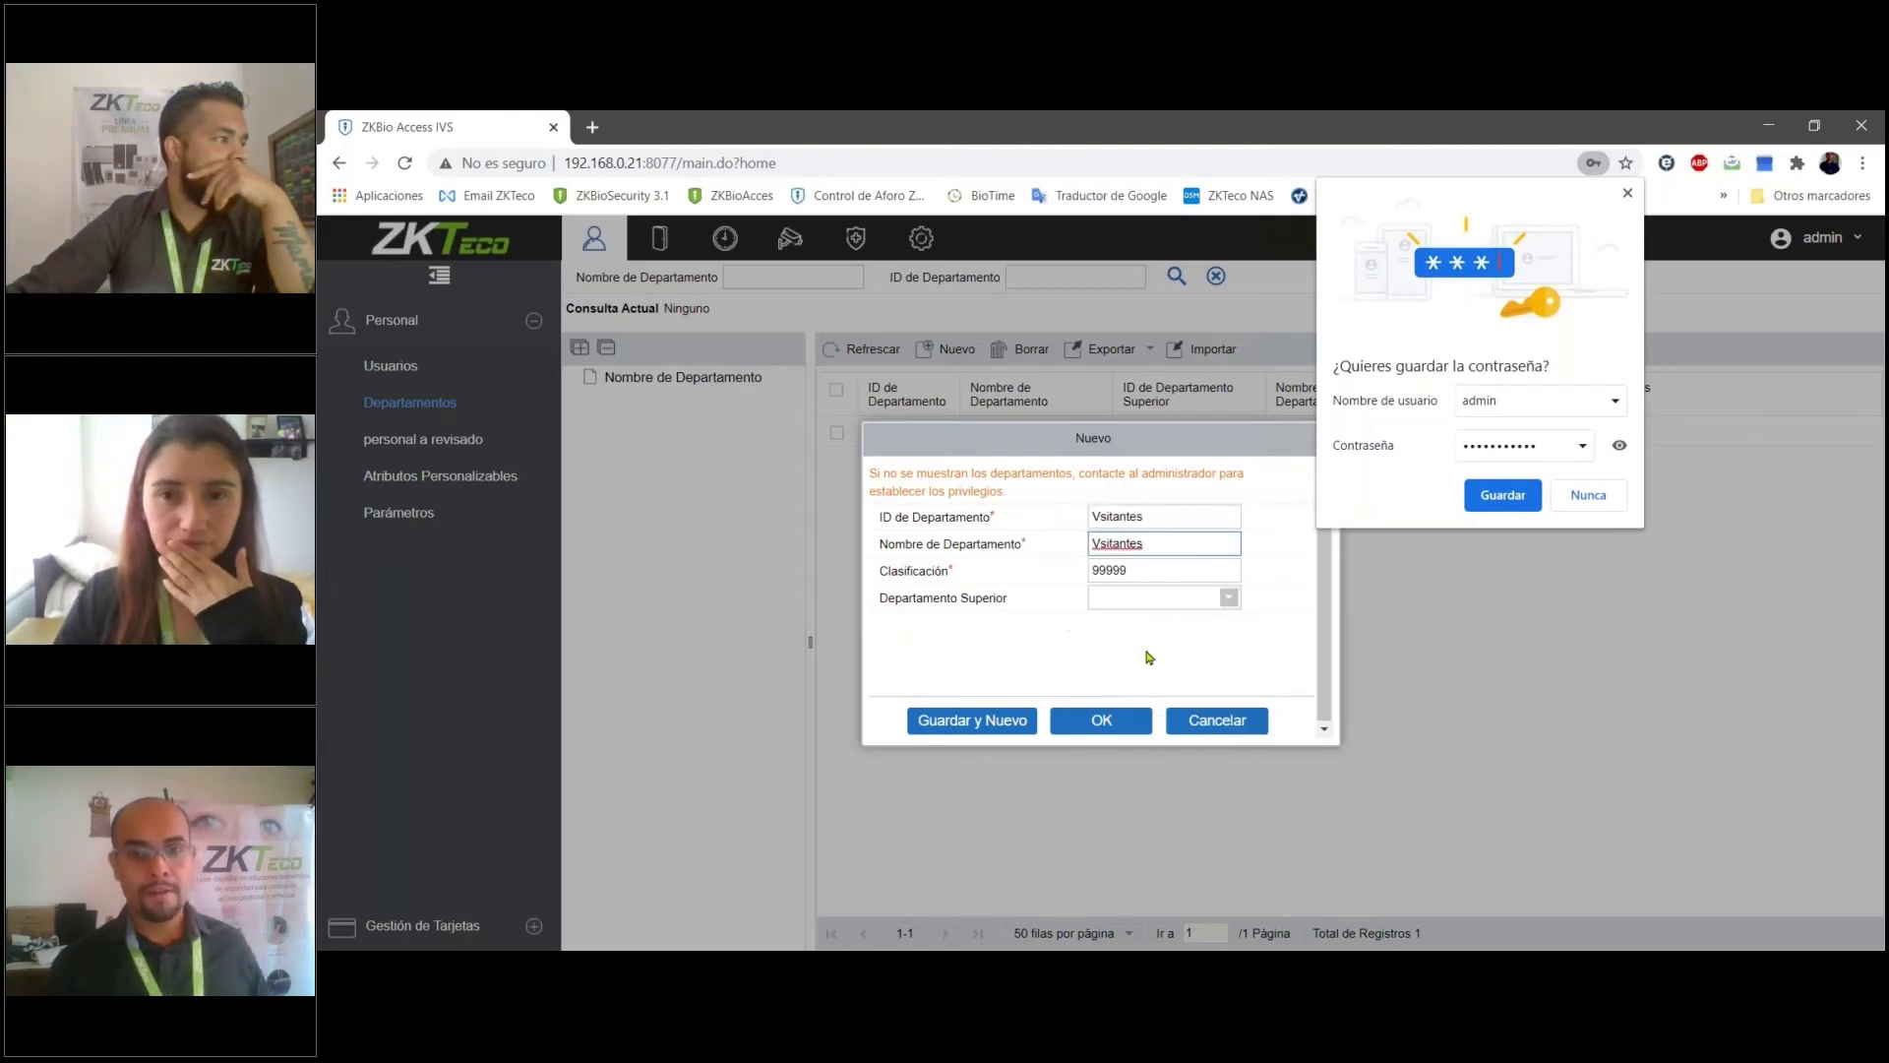
click(1230, 602)
click(1230, 603)
click(1100, 716)
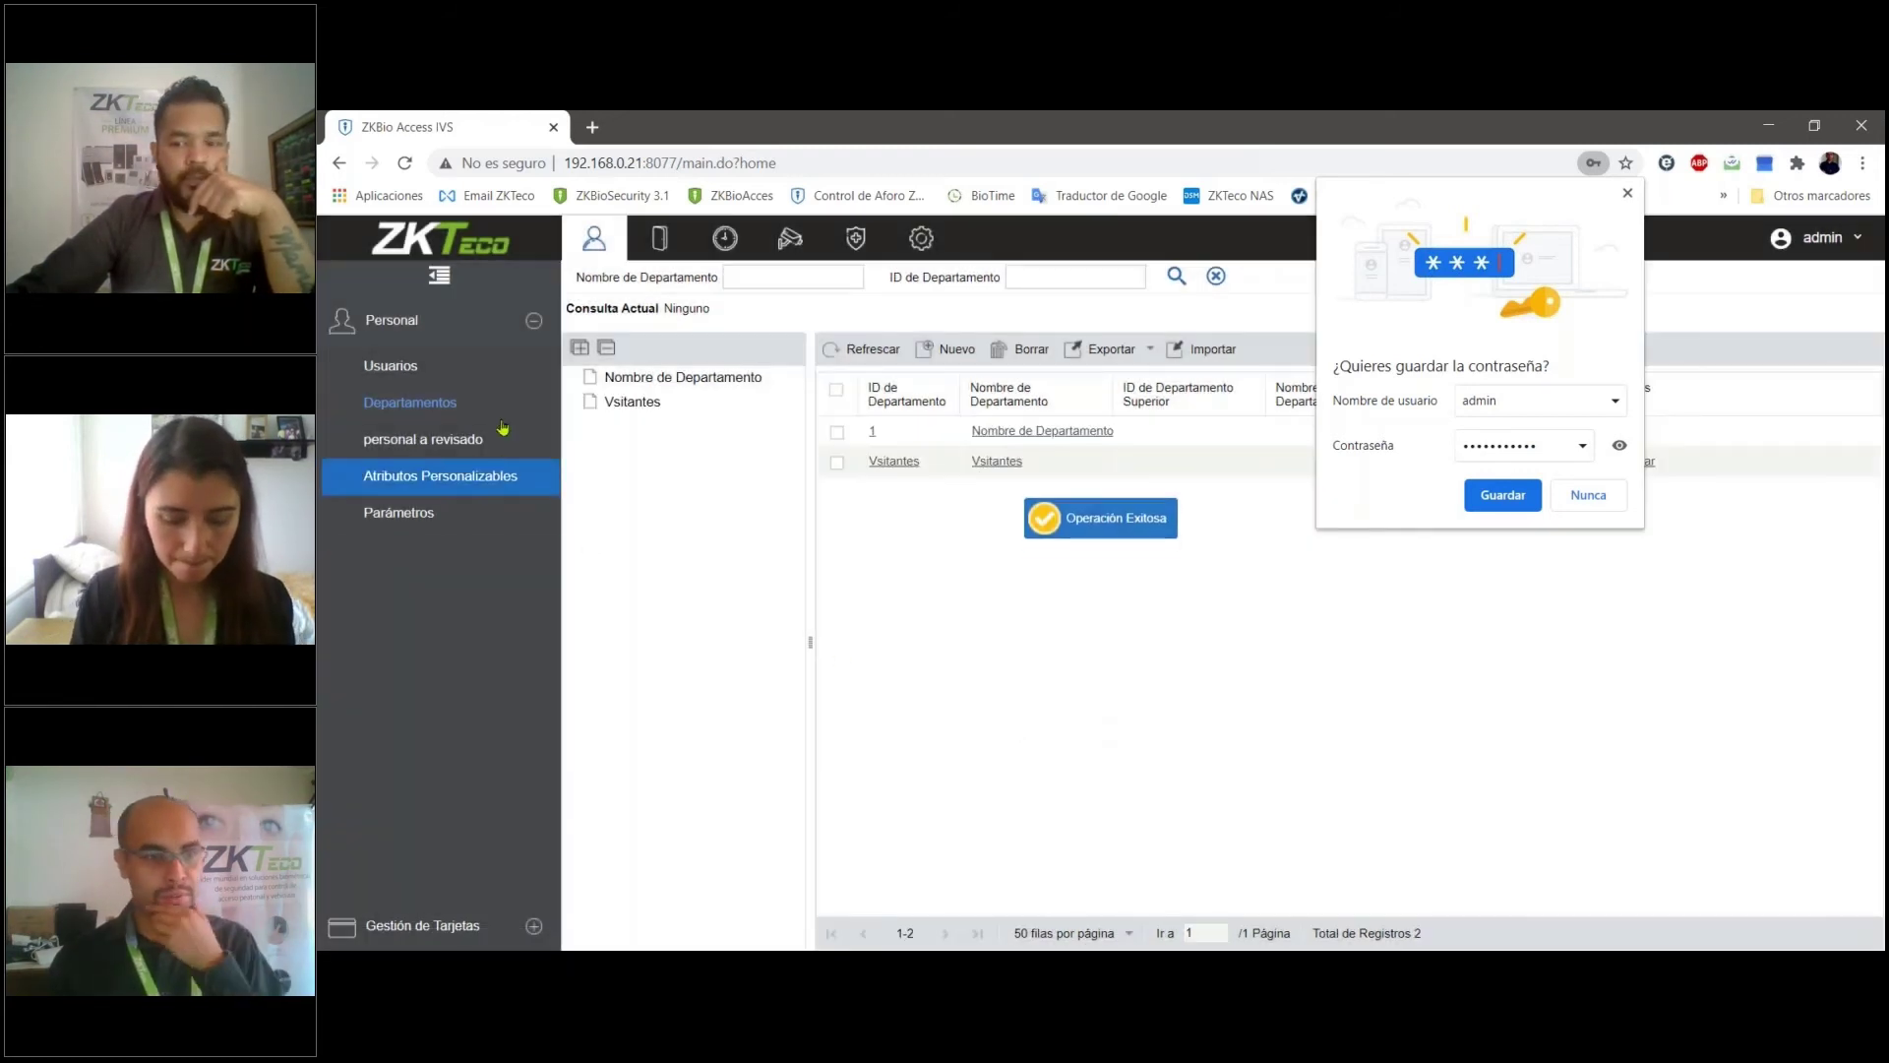
click(391, 365)
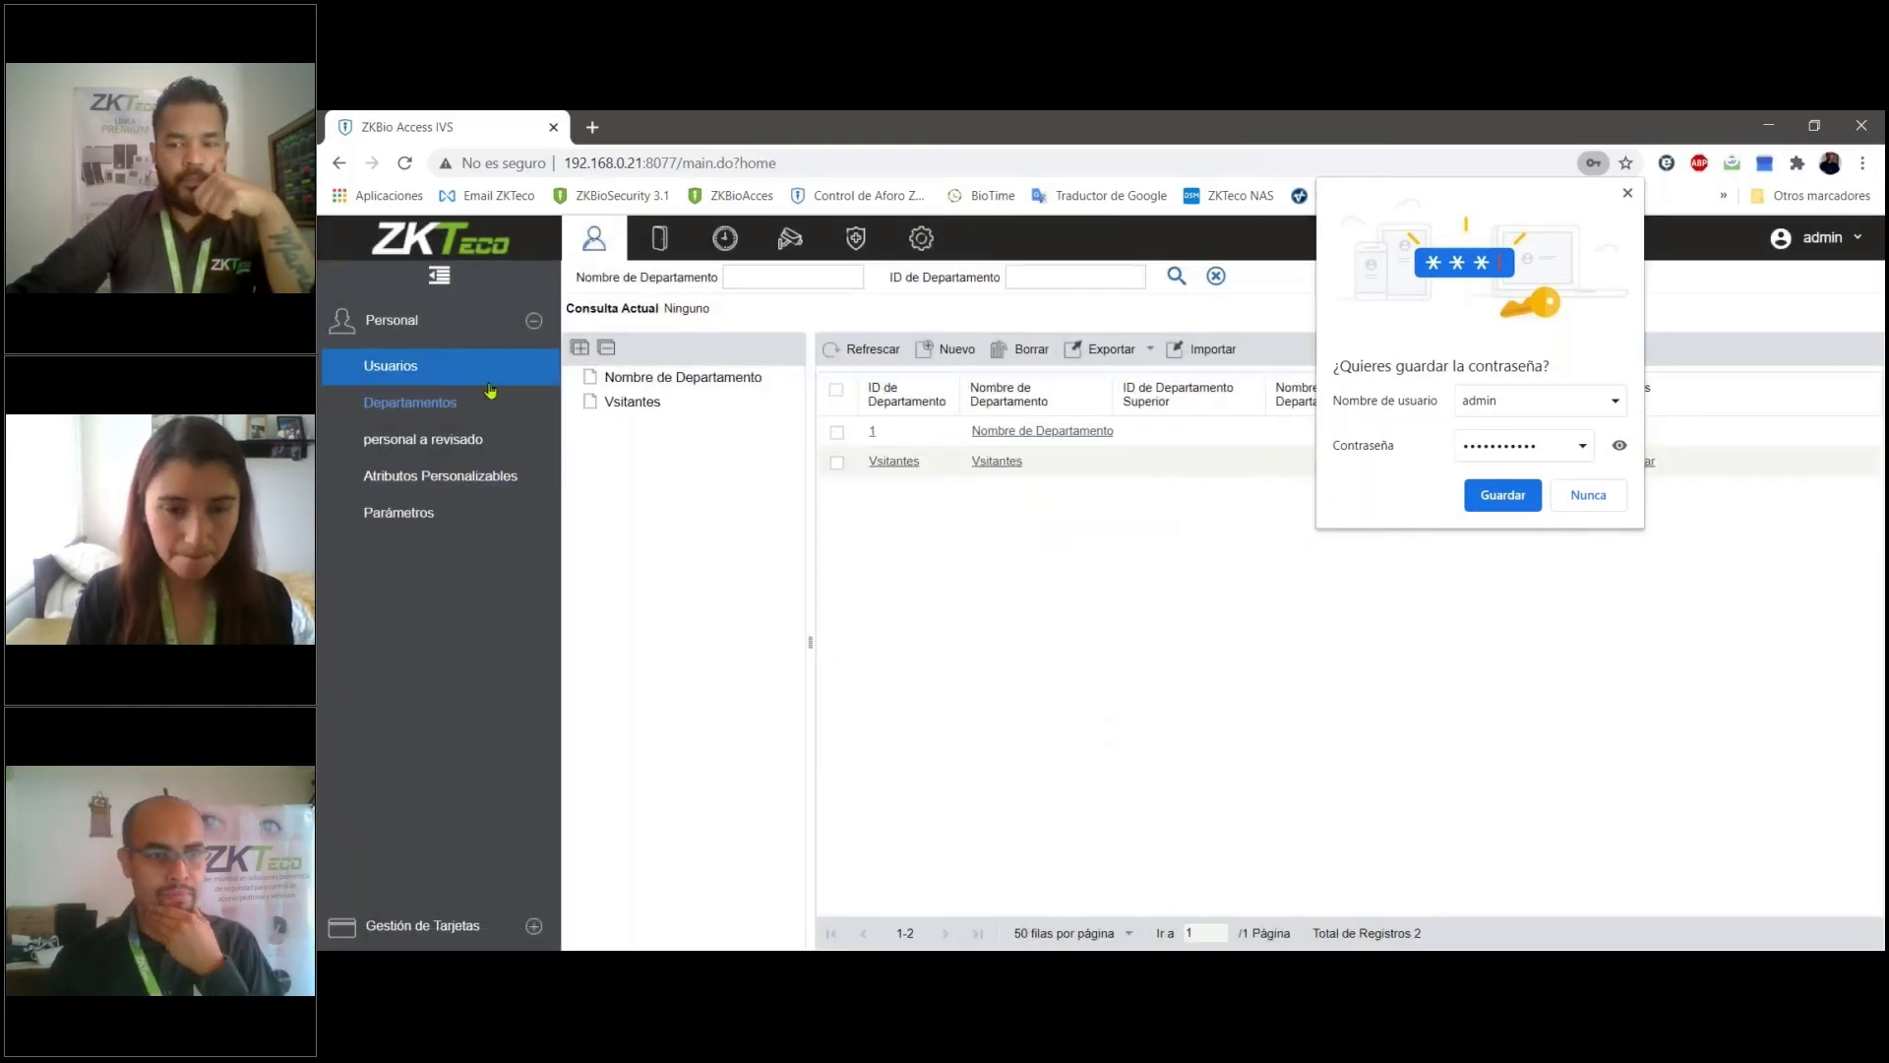
- Open a blank new-user form and close Chrome's save-password popup
click(947, 349)
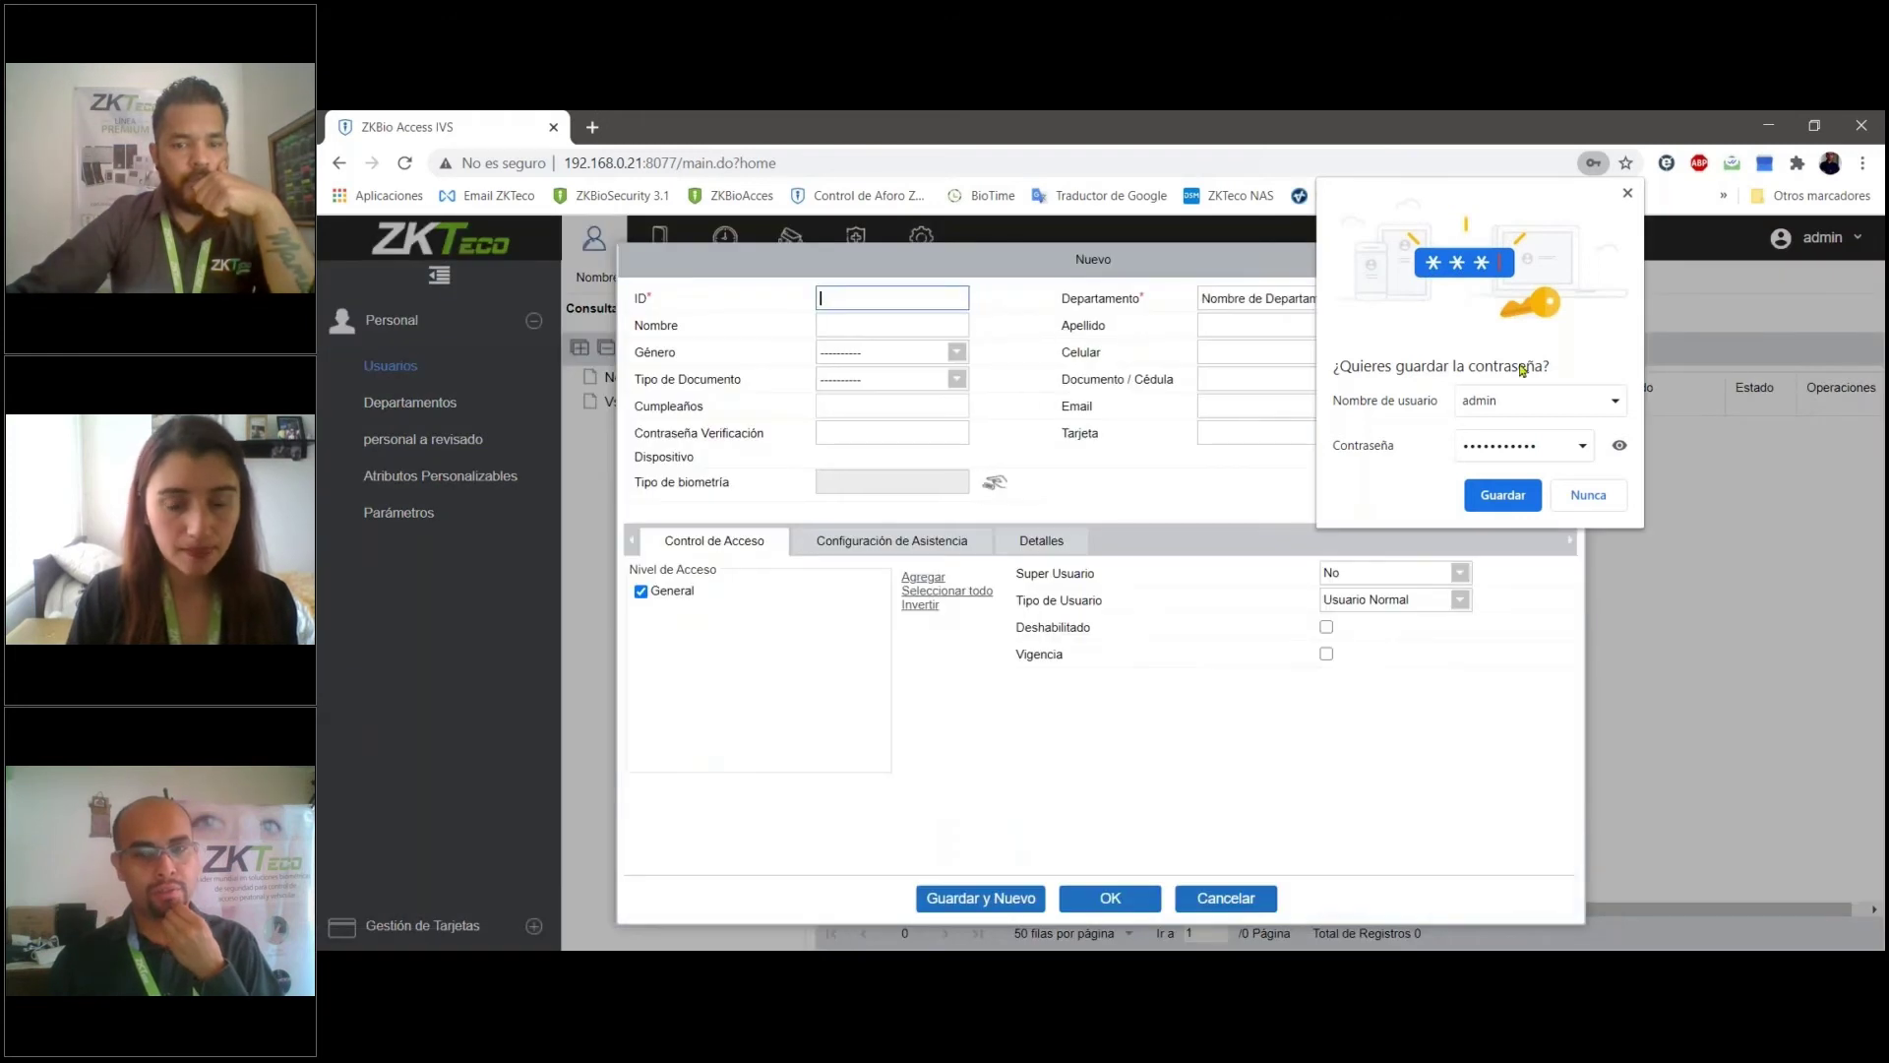
click(1625, 197)
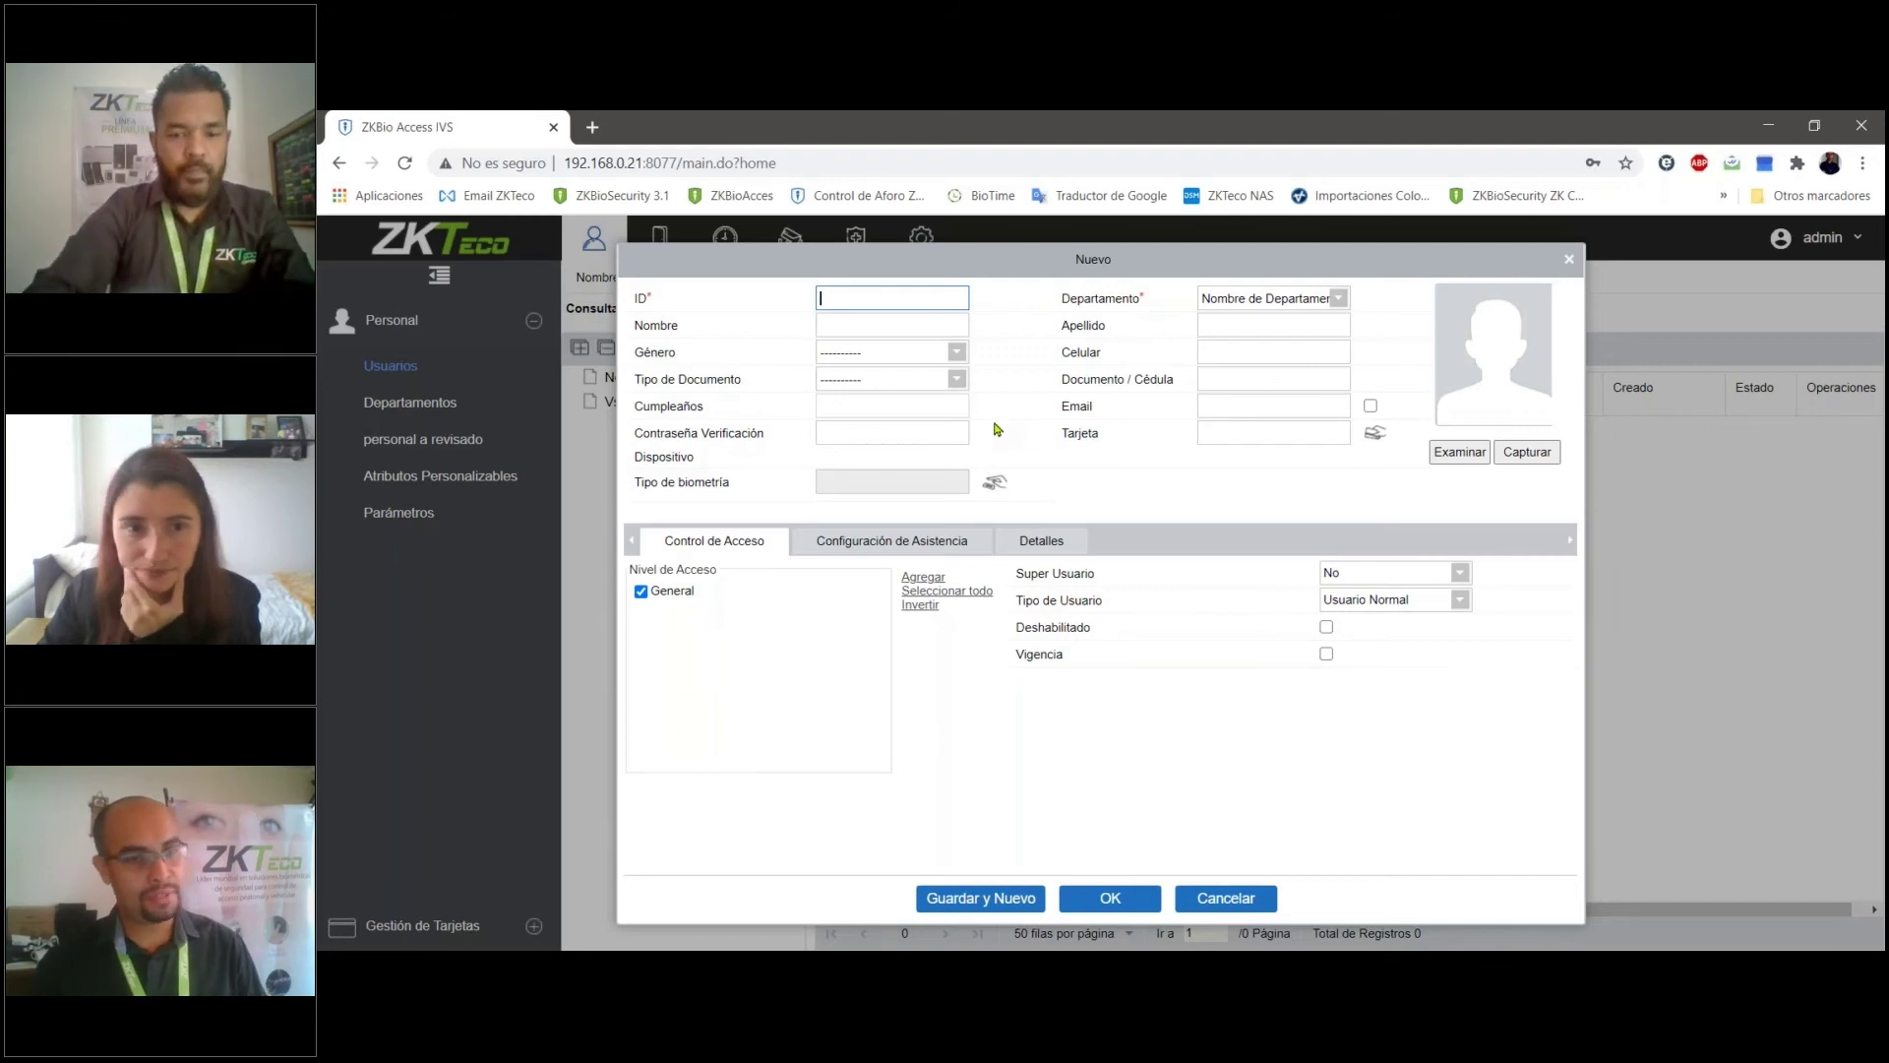
- Enter user ID 1236 and a first name, and assign the user to Vsitantes
text(1236)
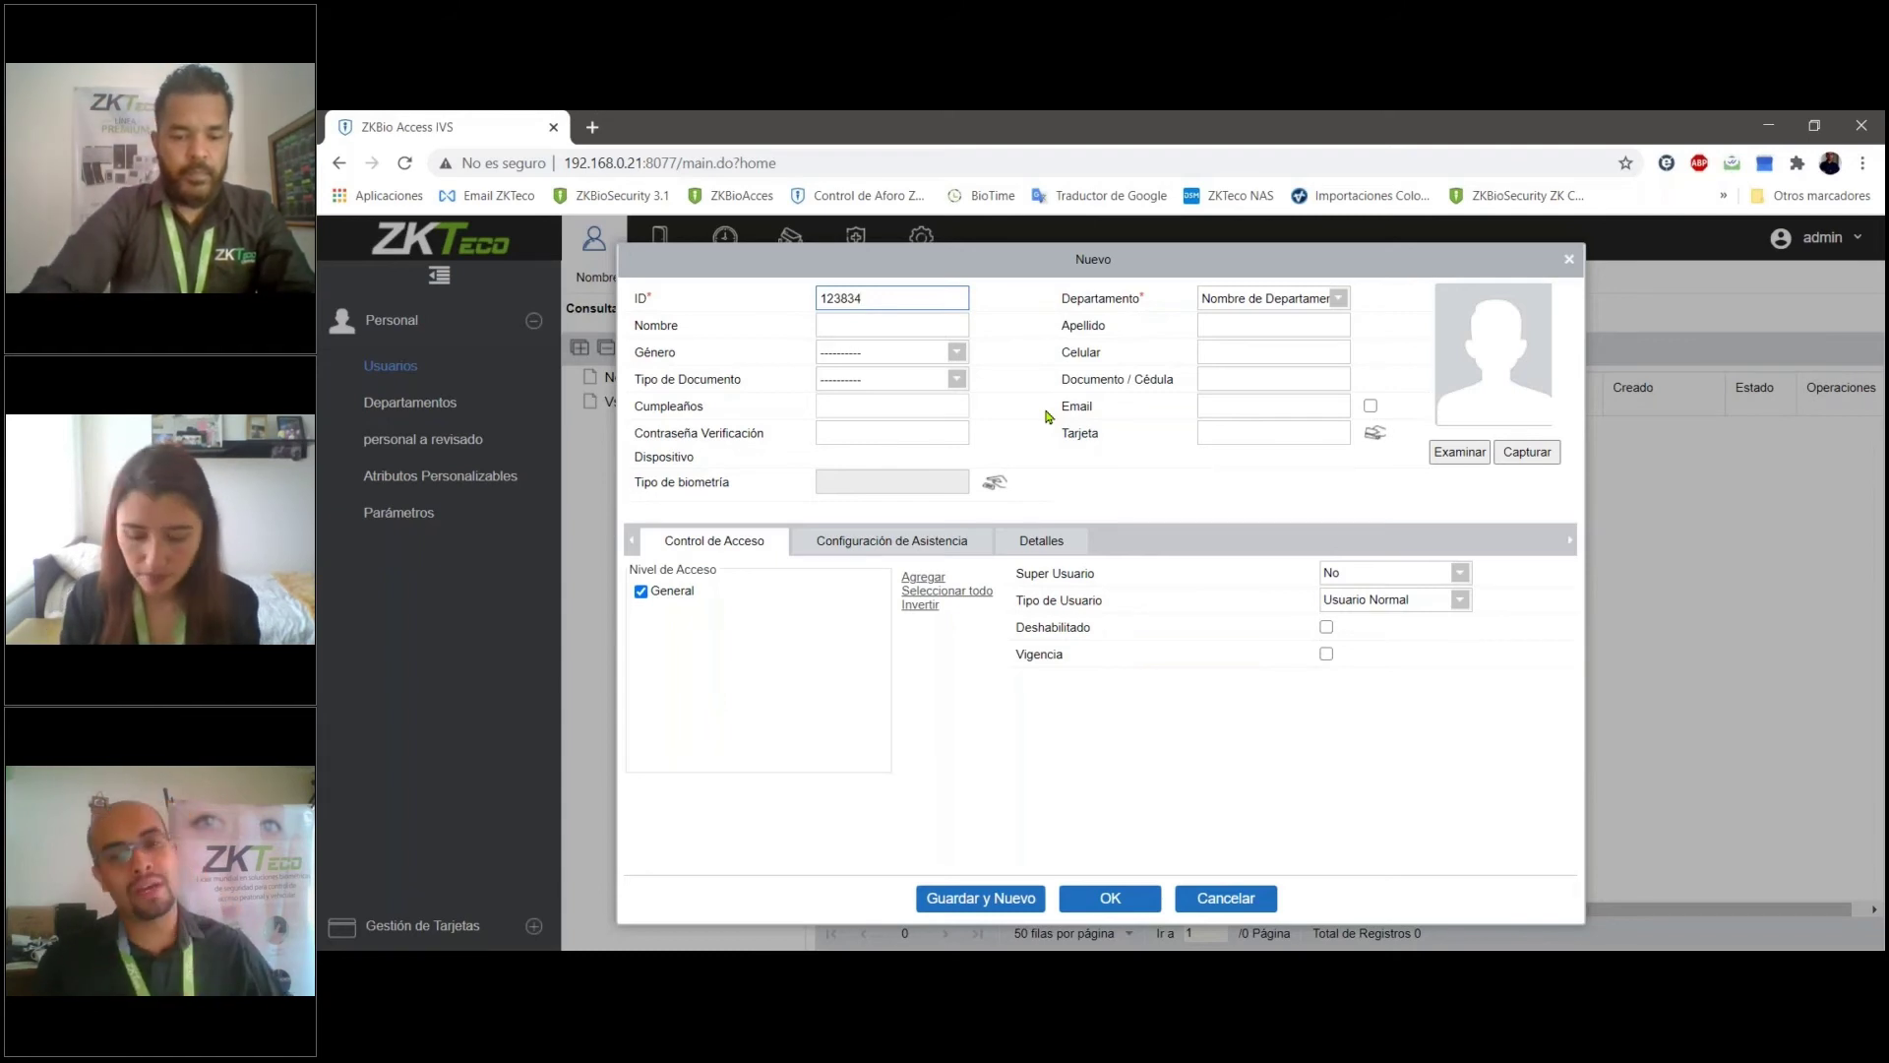
key(Tab)
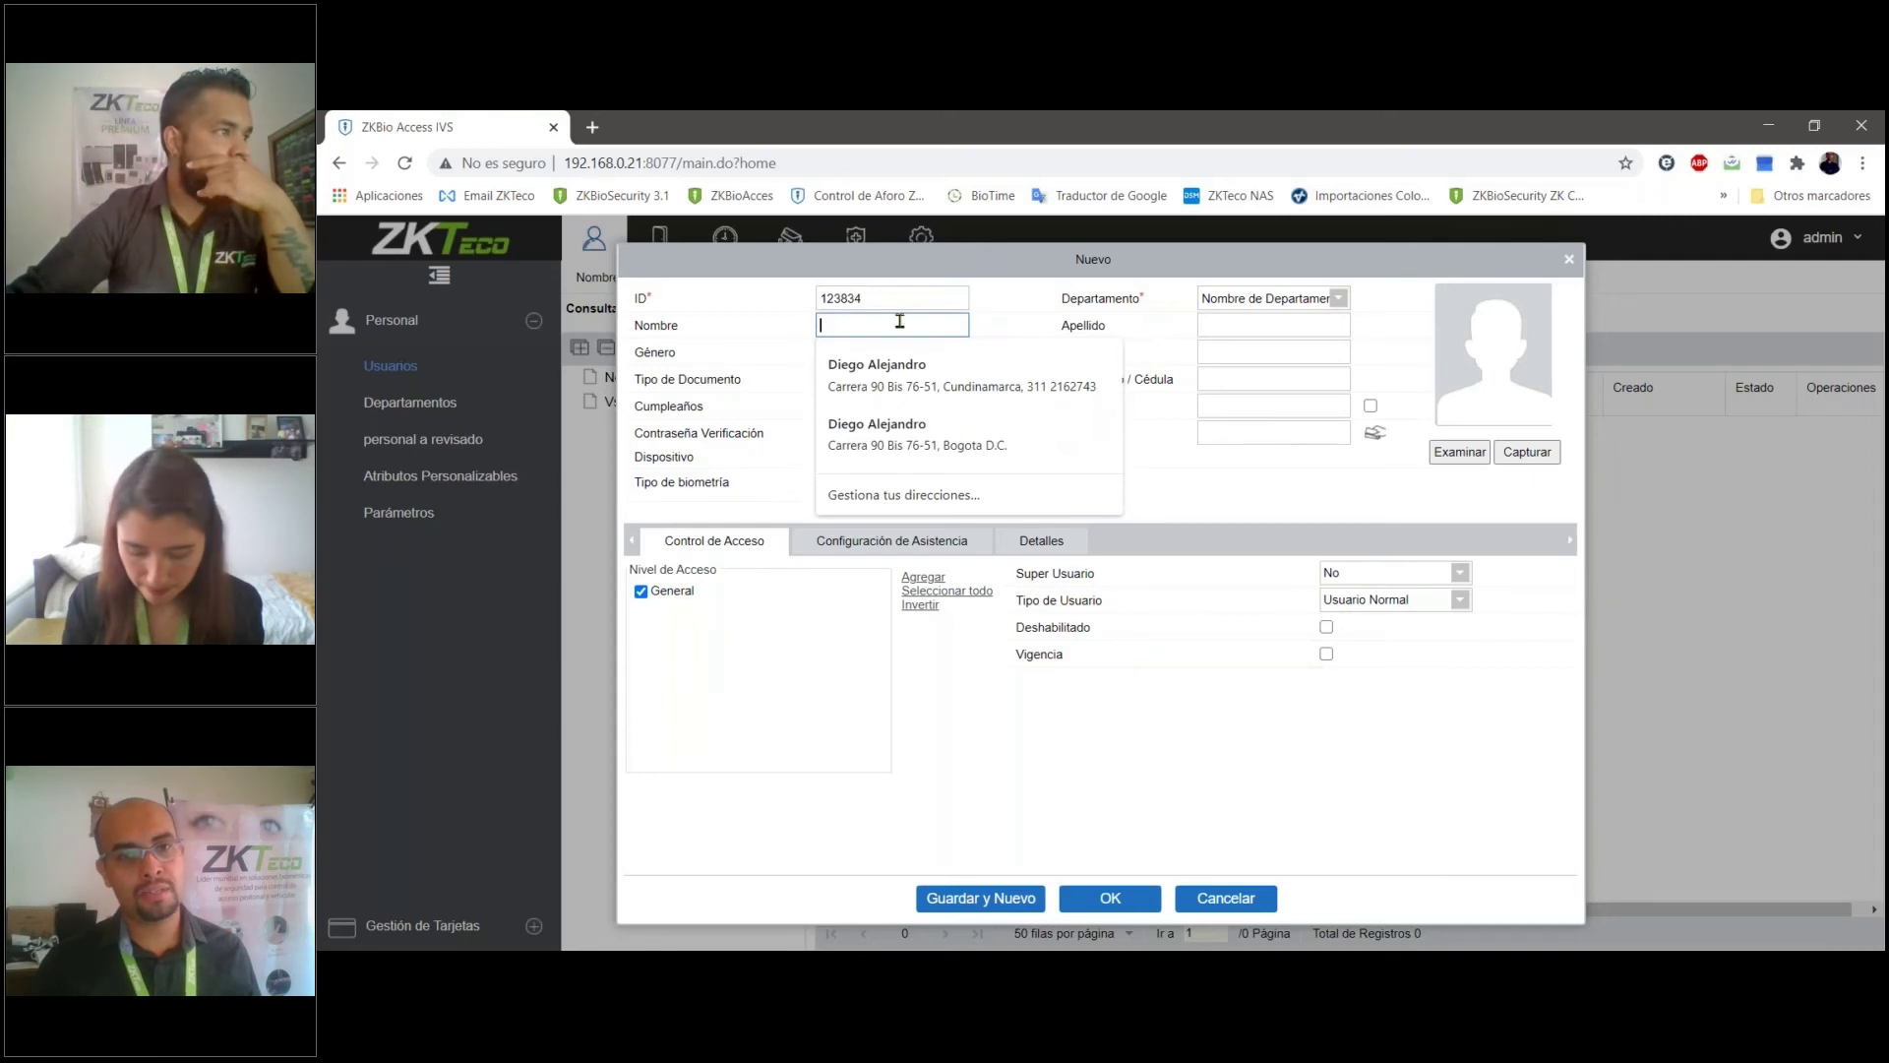
text(dIWEFM)
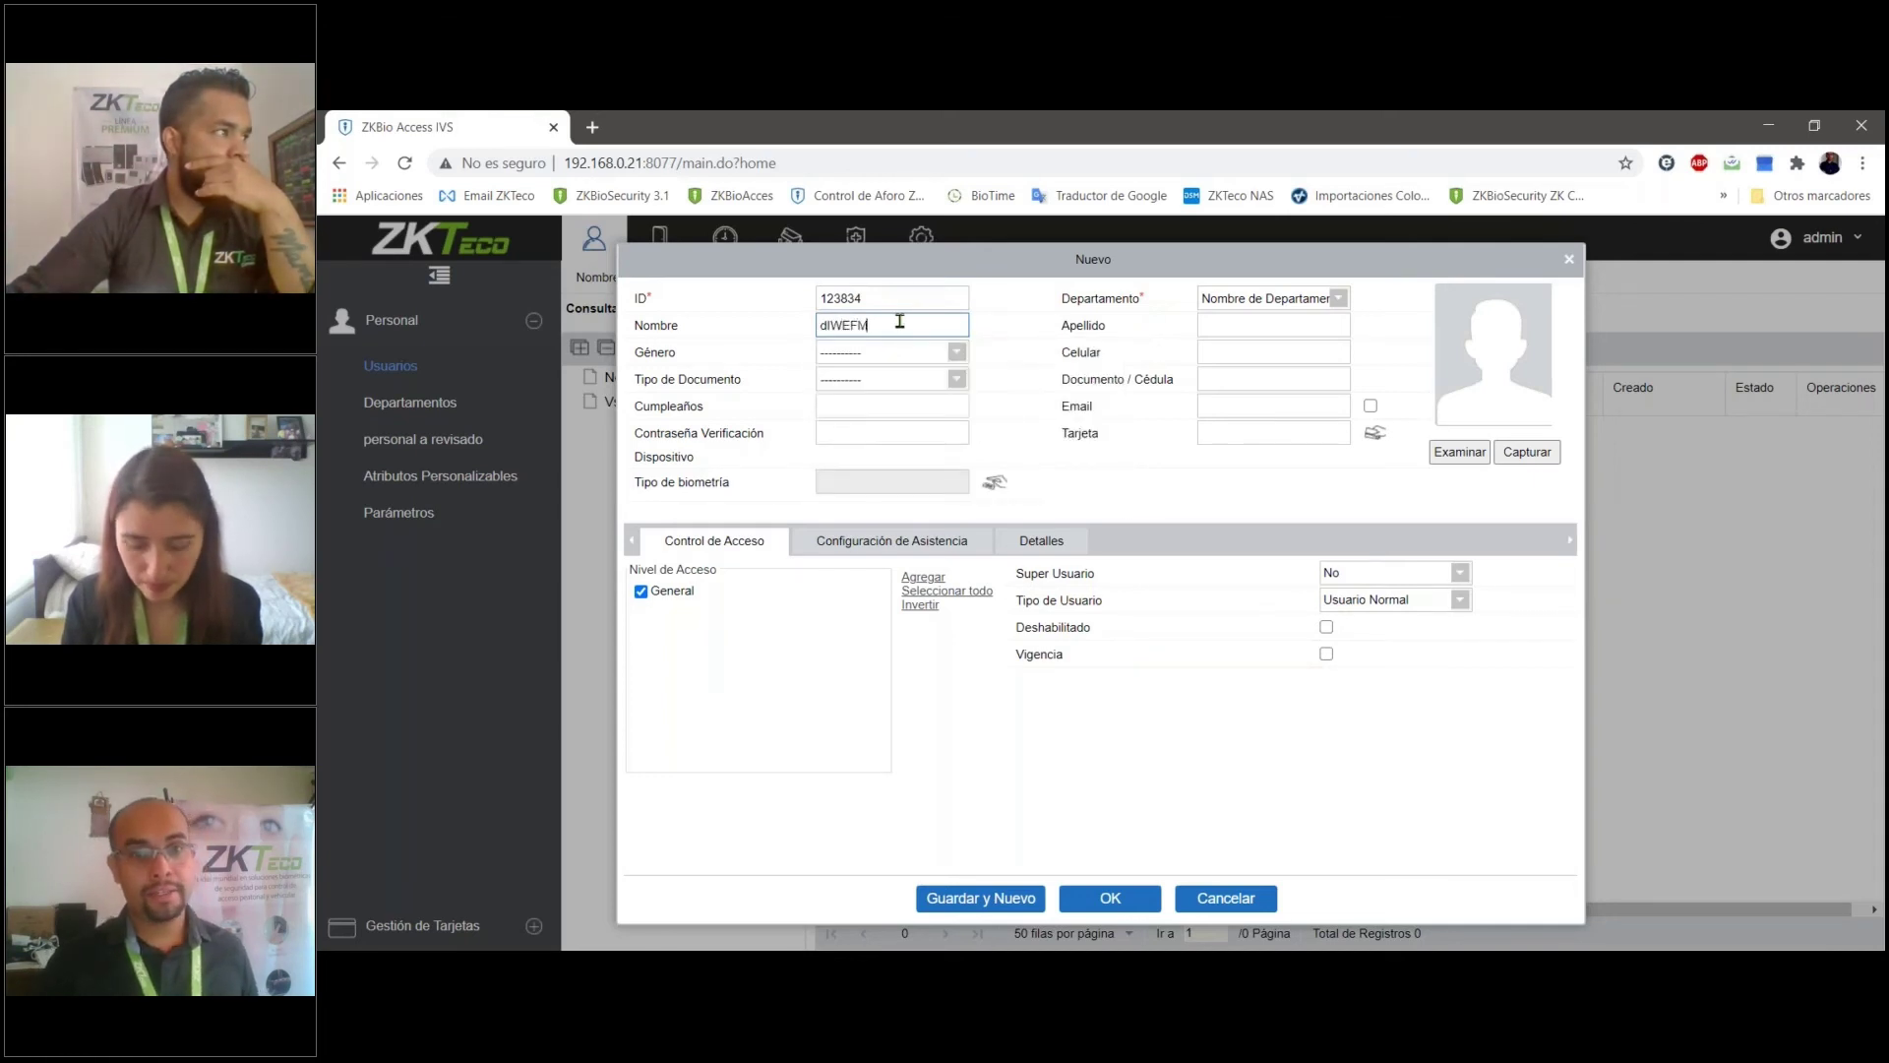
click(1221, 328)
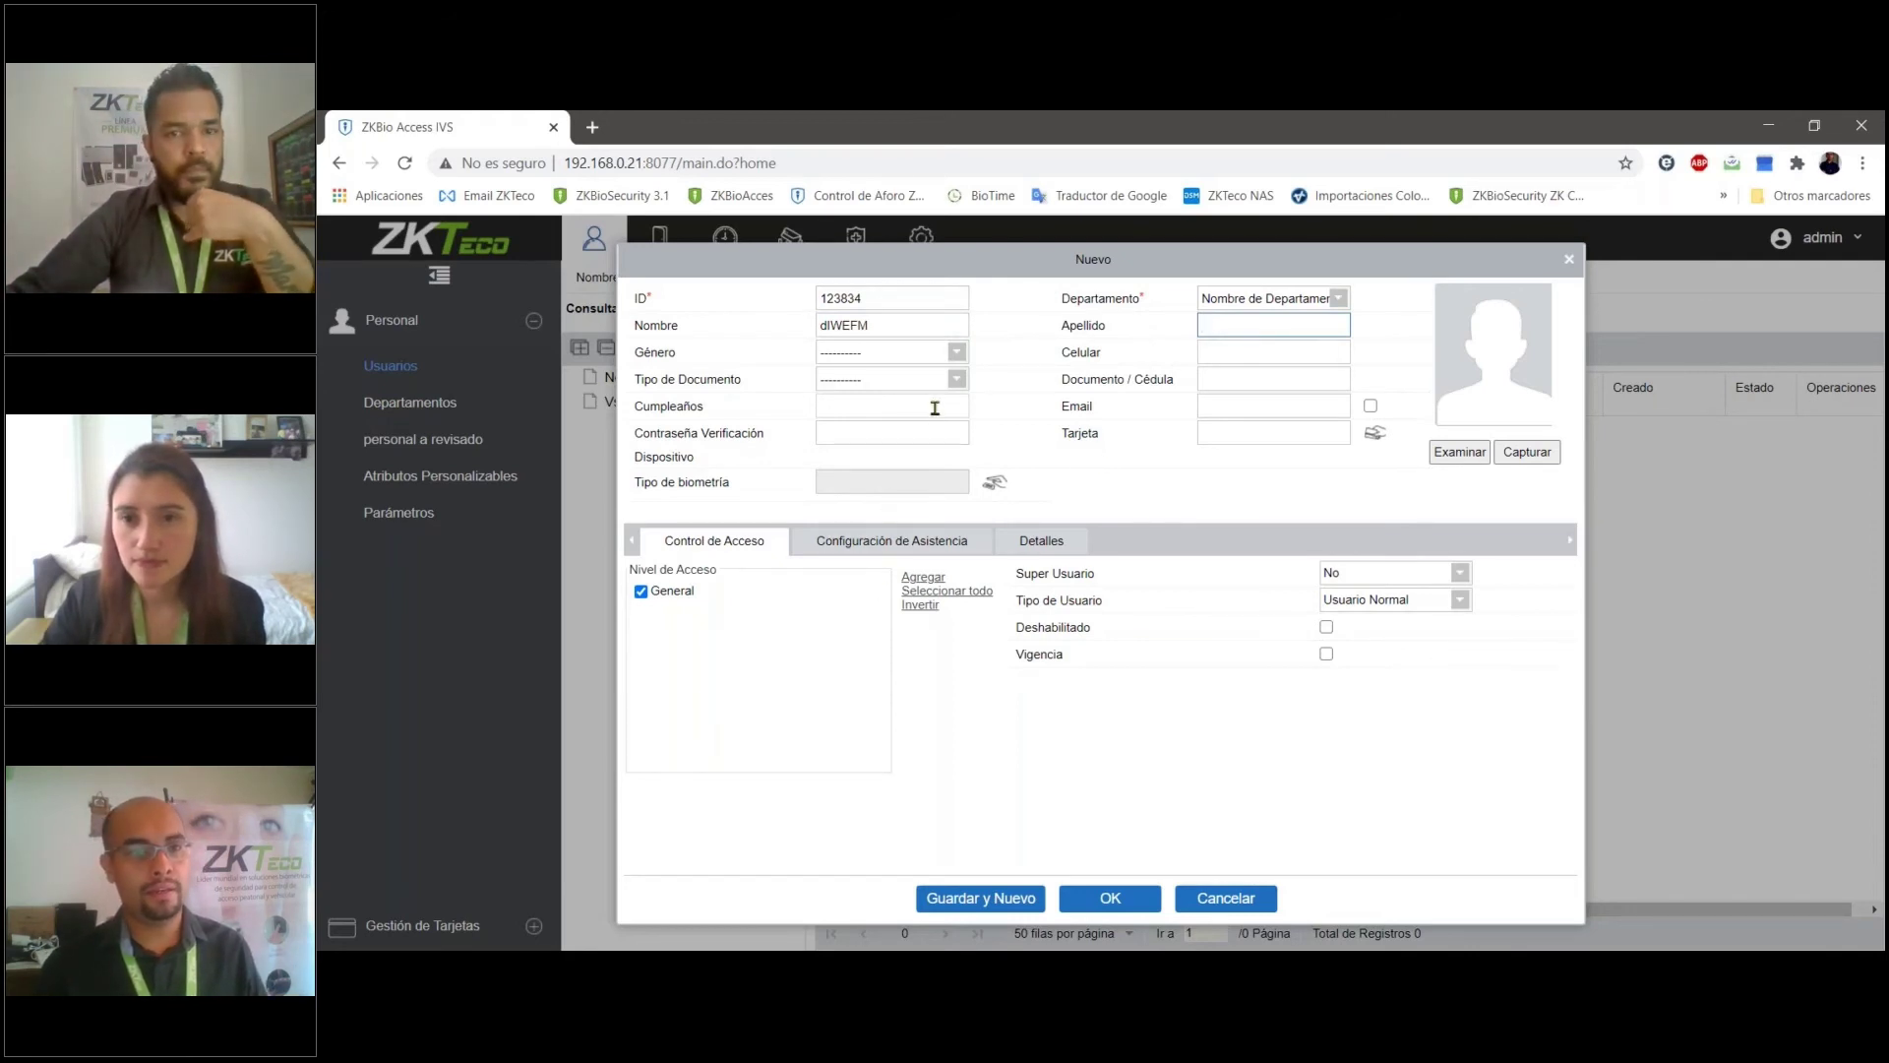
click(1338, 298)
click(1220, 429)
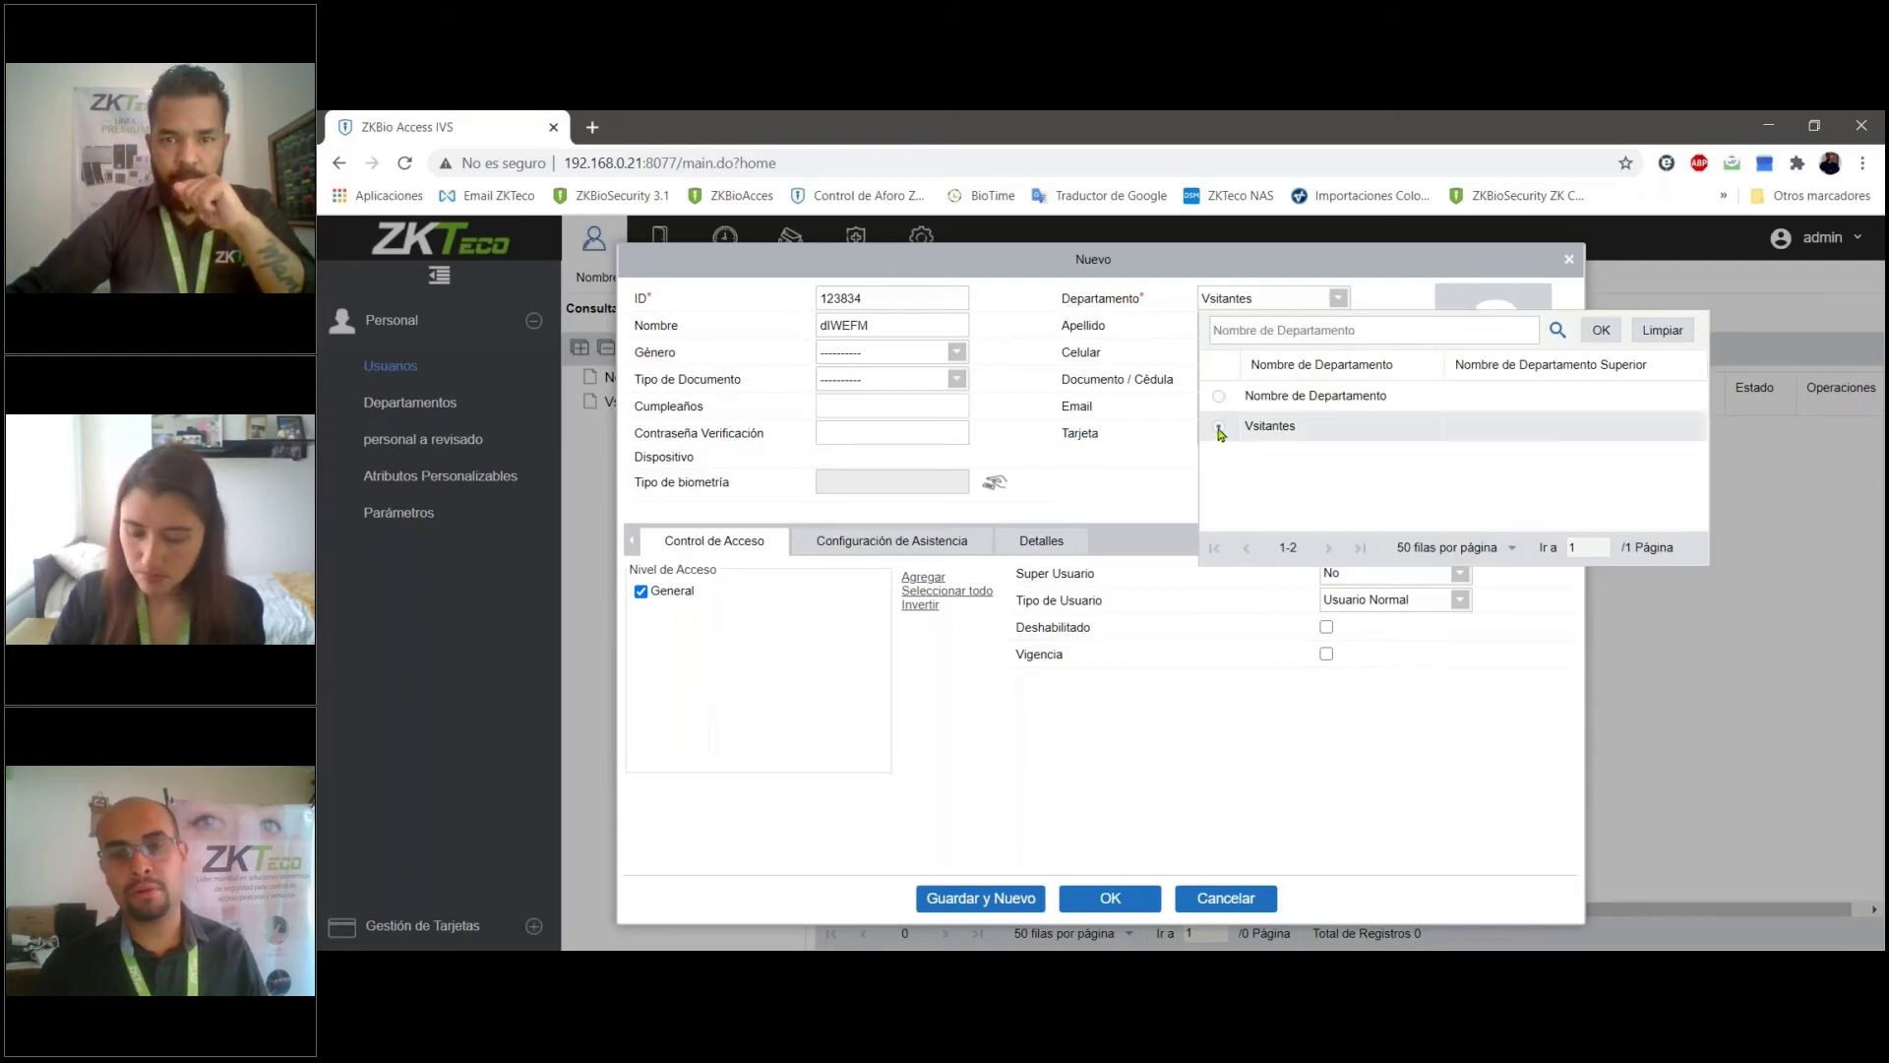
click(1602, 331)
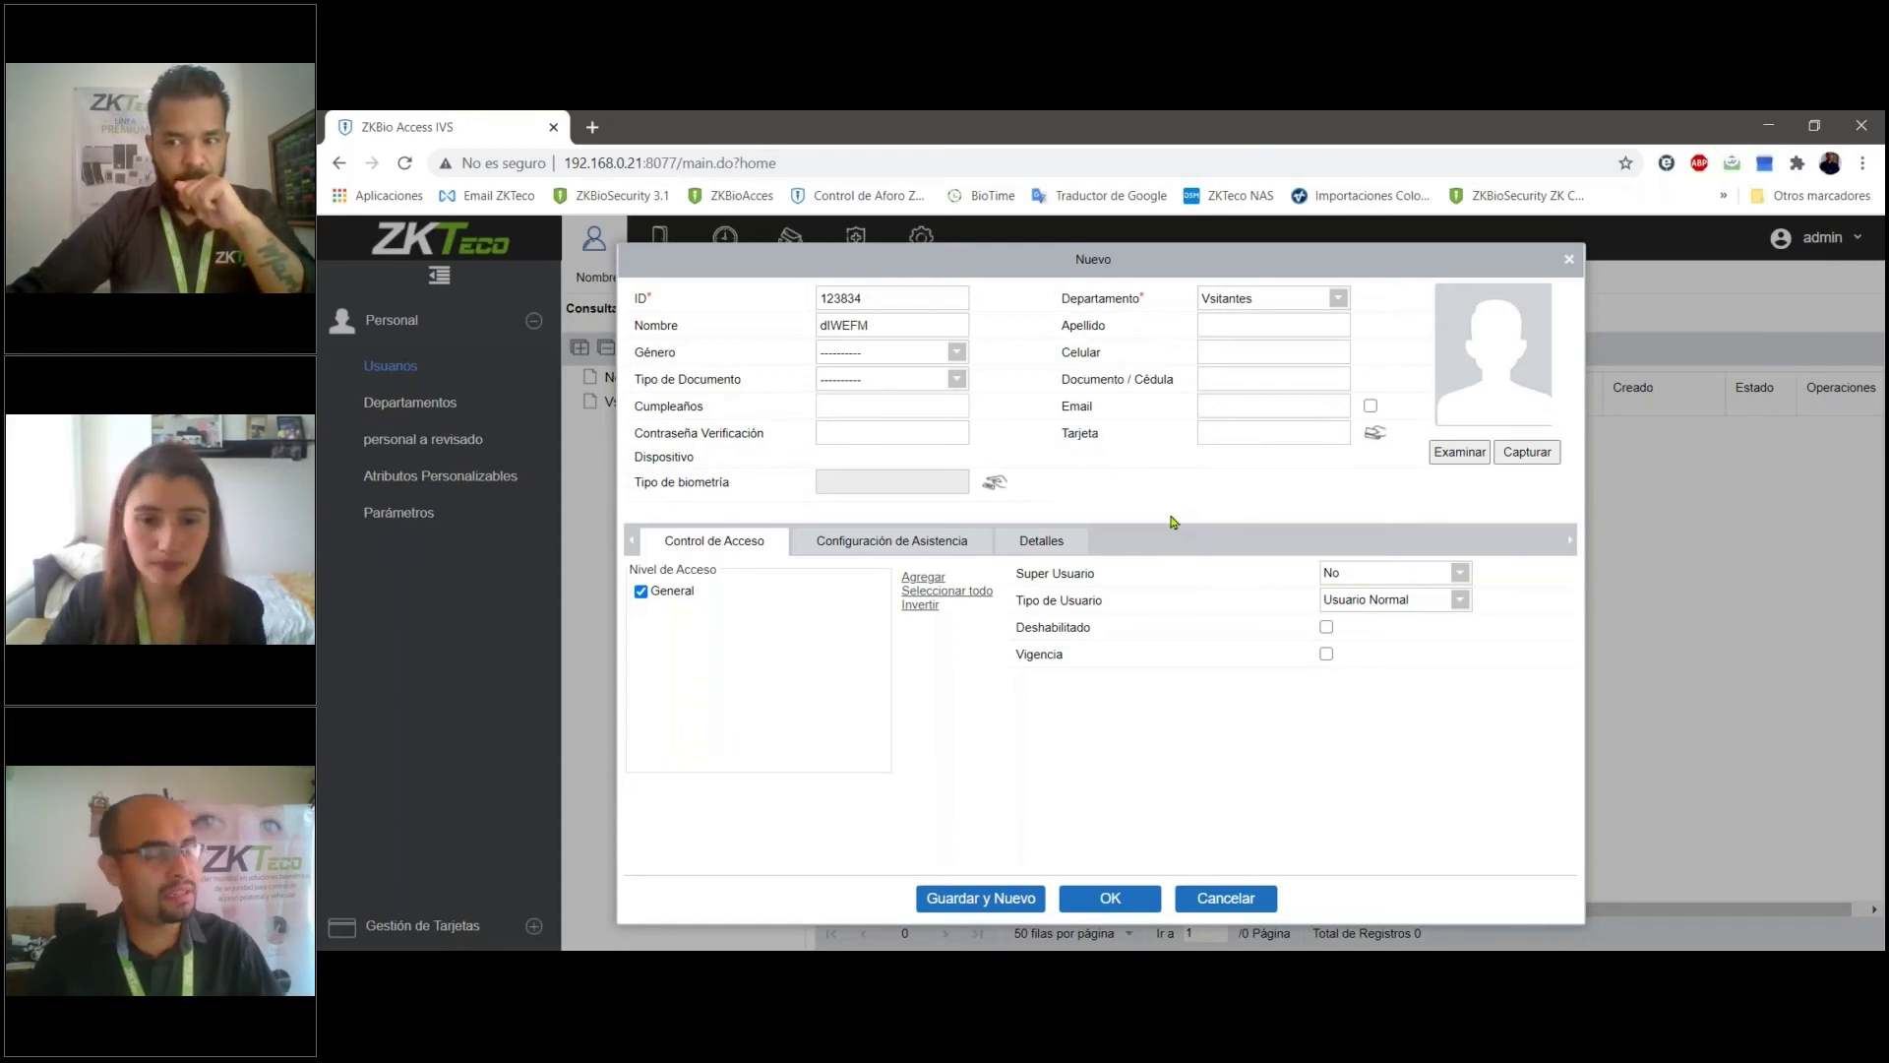
- Fill in the user's surname and save the new user
click(1276, 328)
text(FDF)
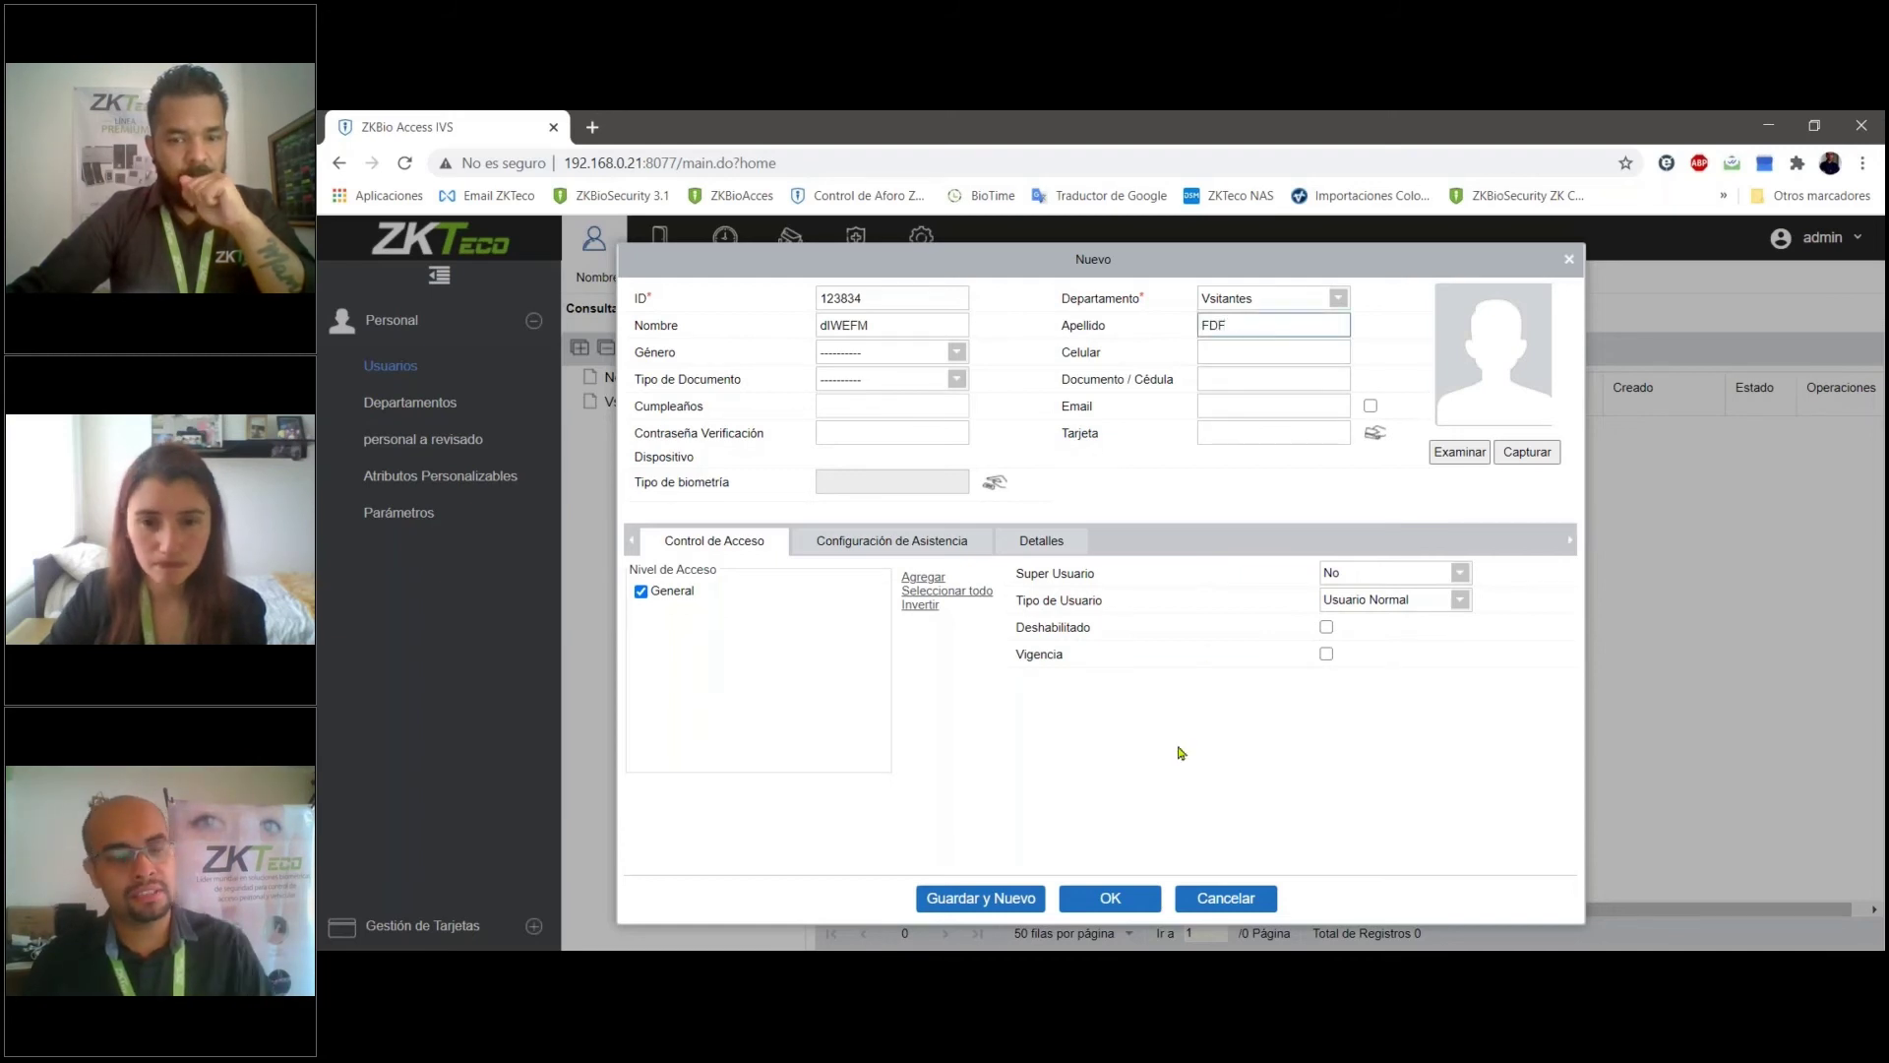
click(1120, 898)
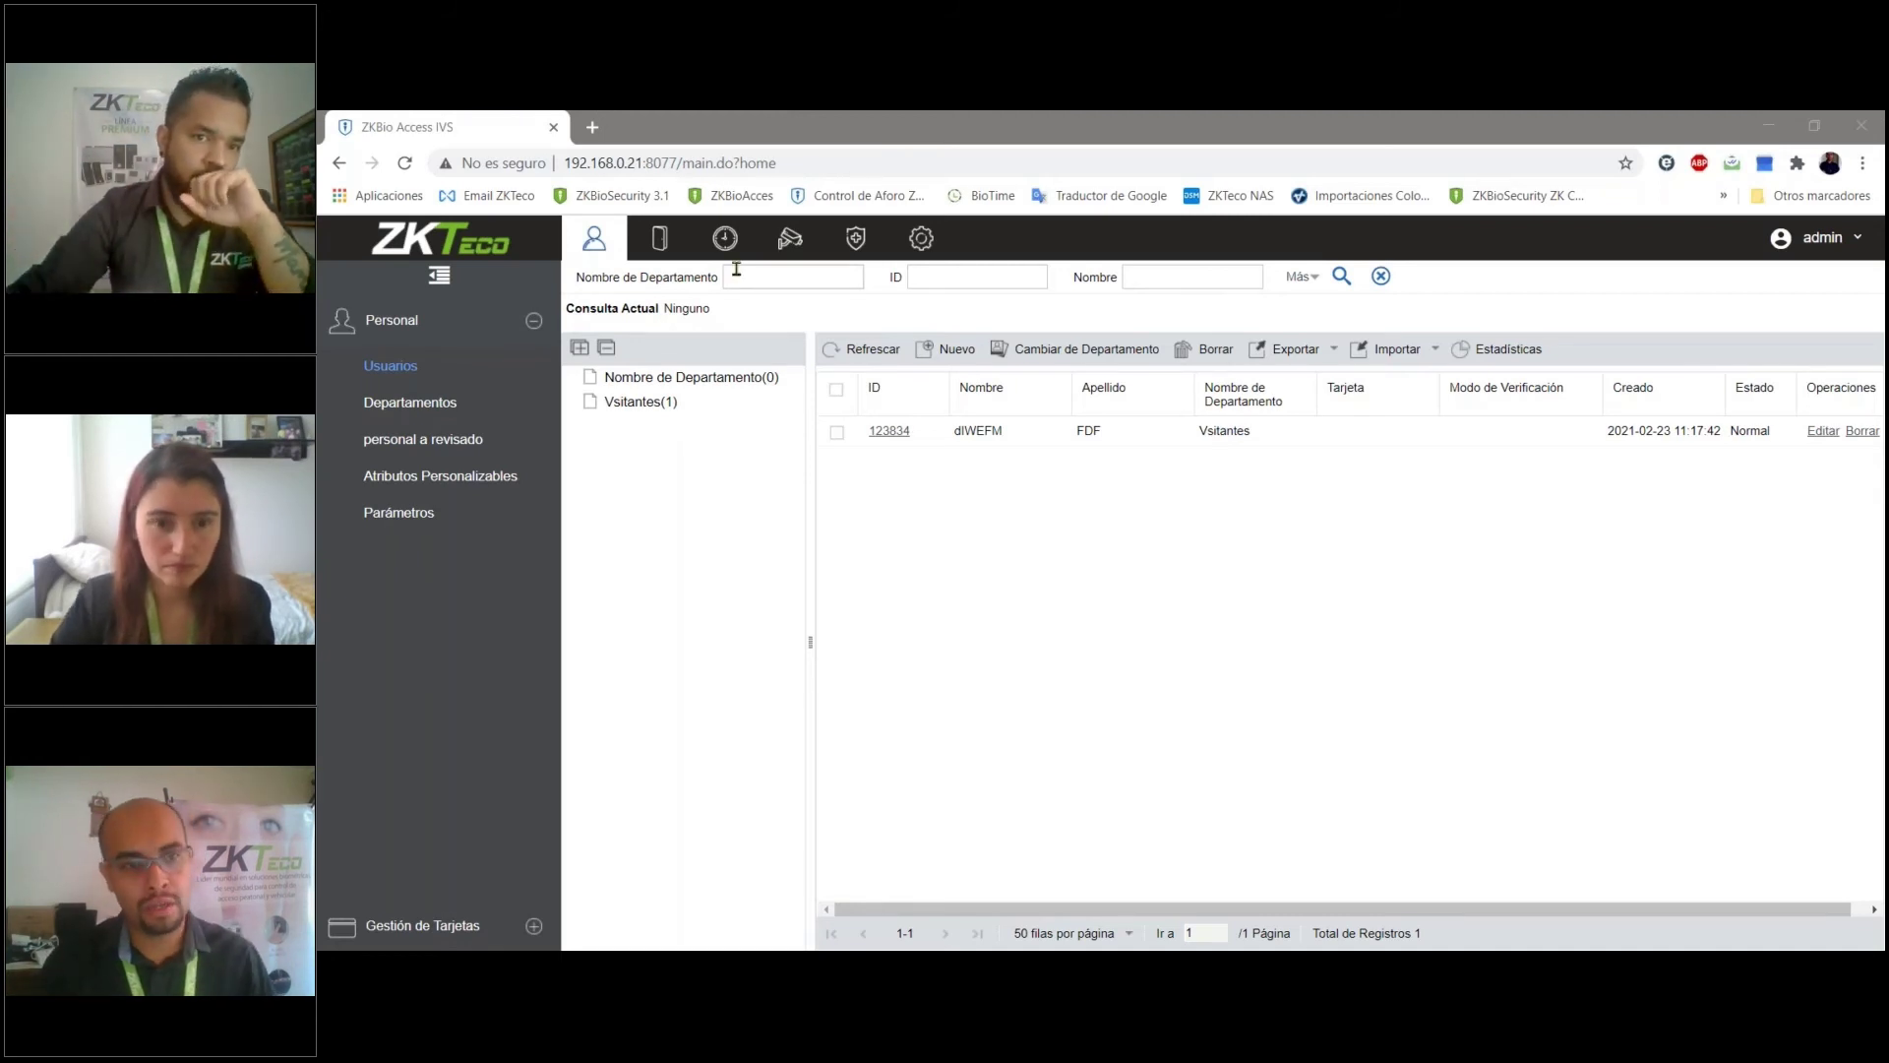
click(659, 237)
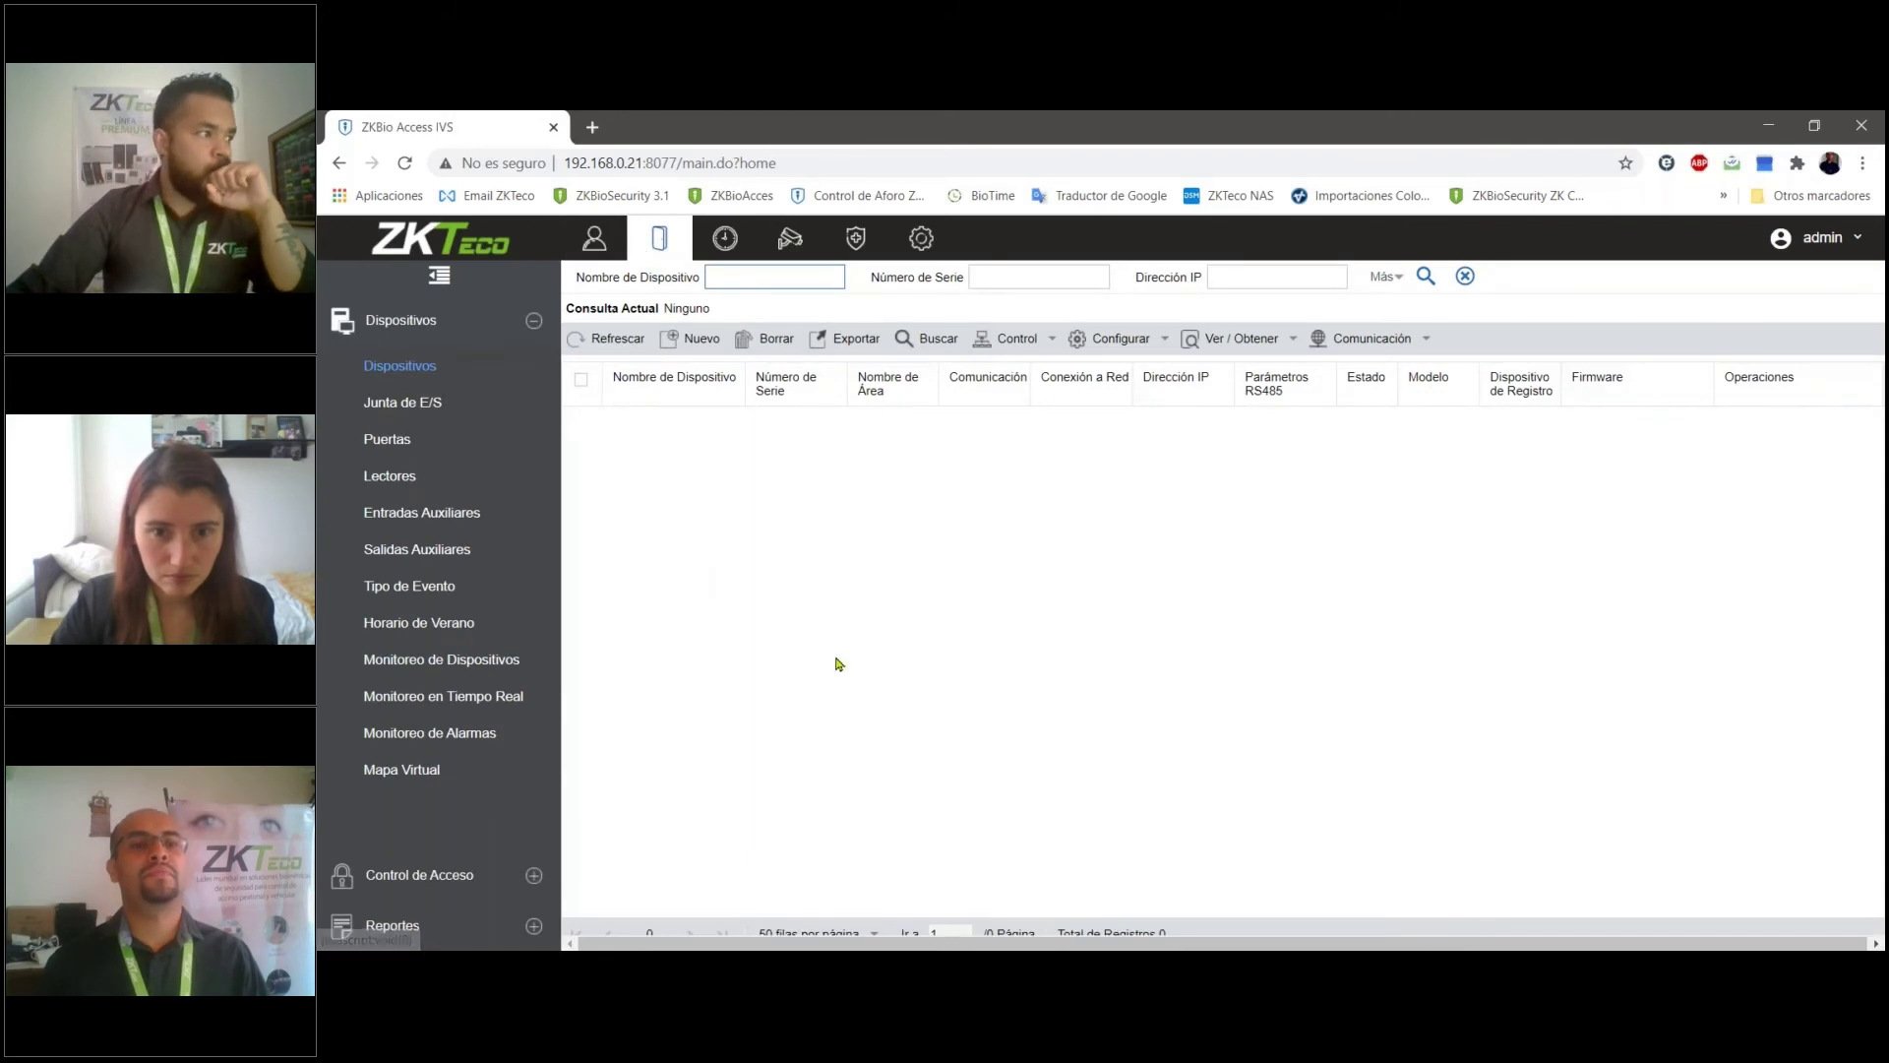
- Visit Asistencia, Equipo, temperature monitoring and the system event log, then return to Personal and System
click(725, 237)
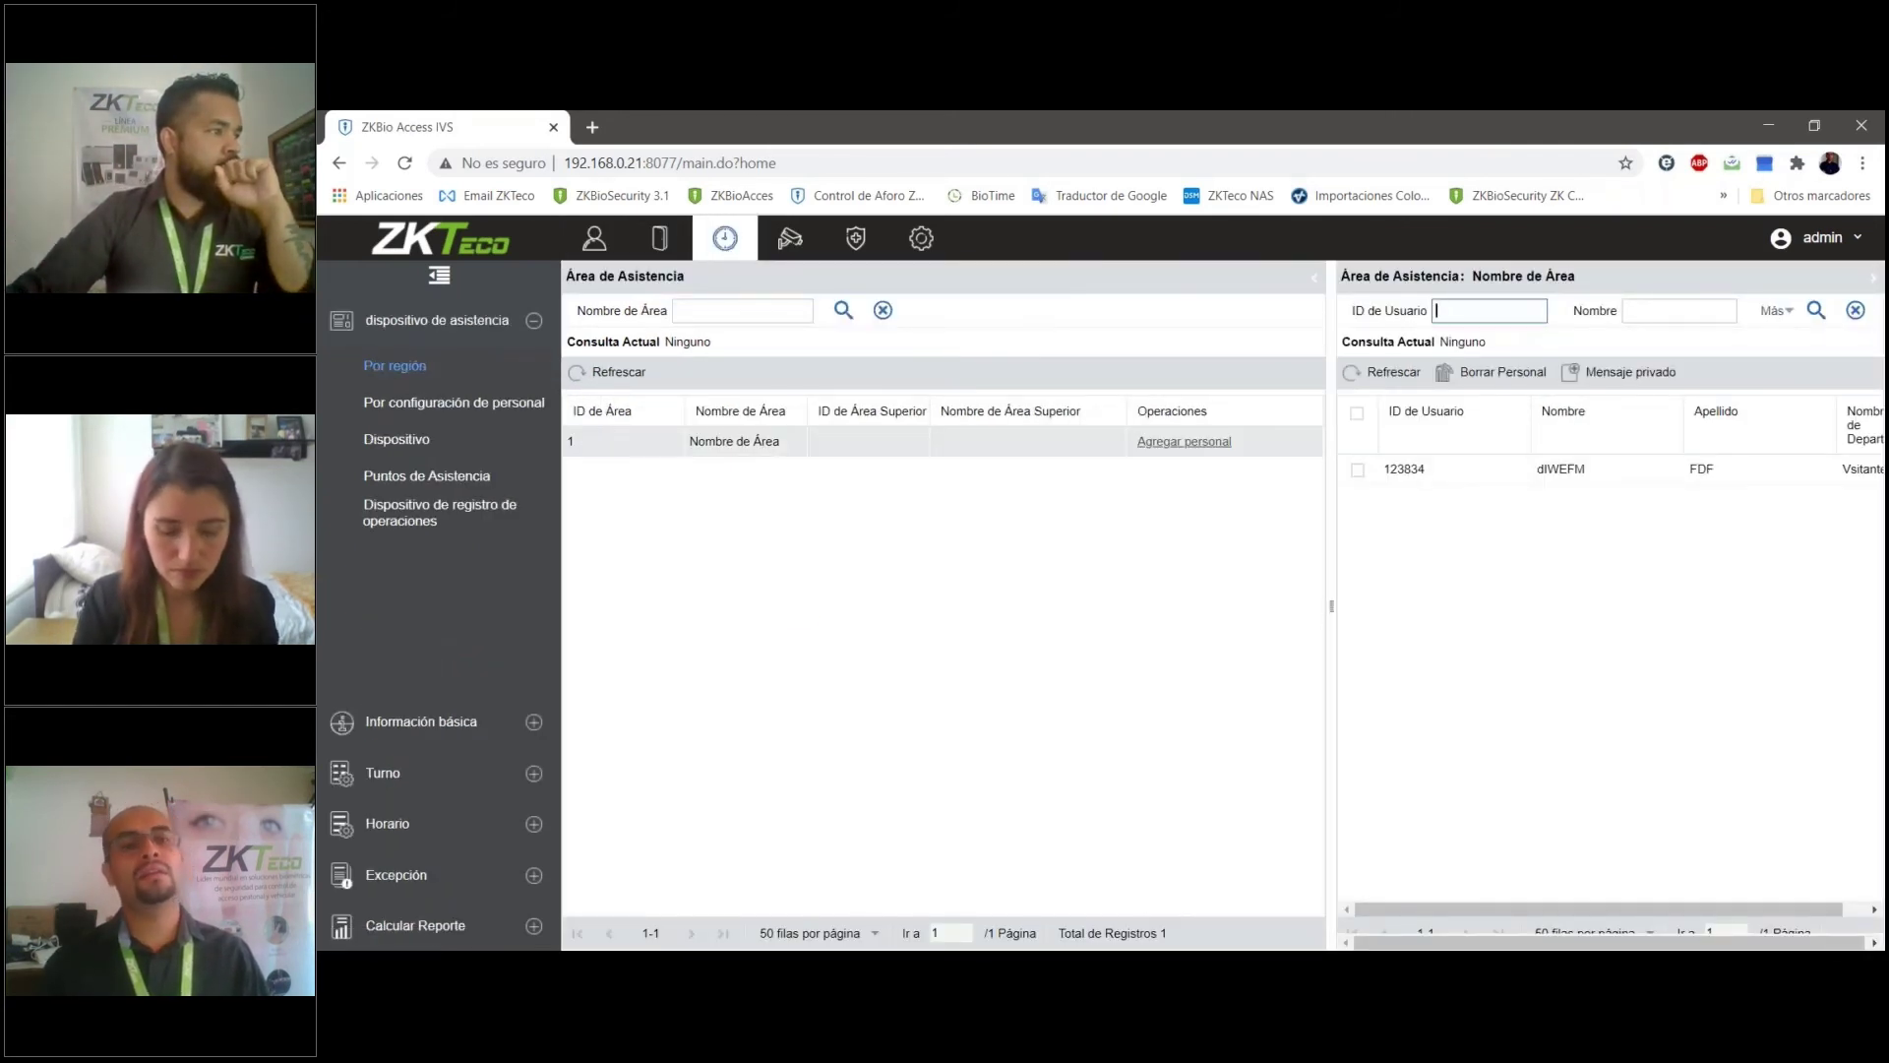
click(789, 239)
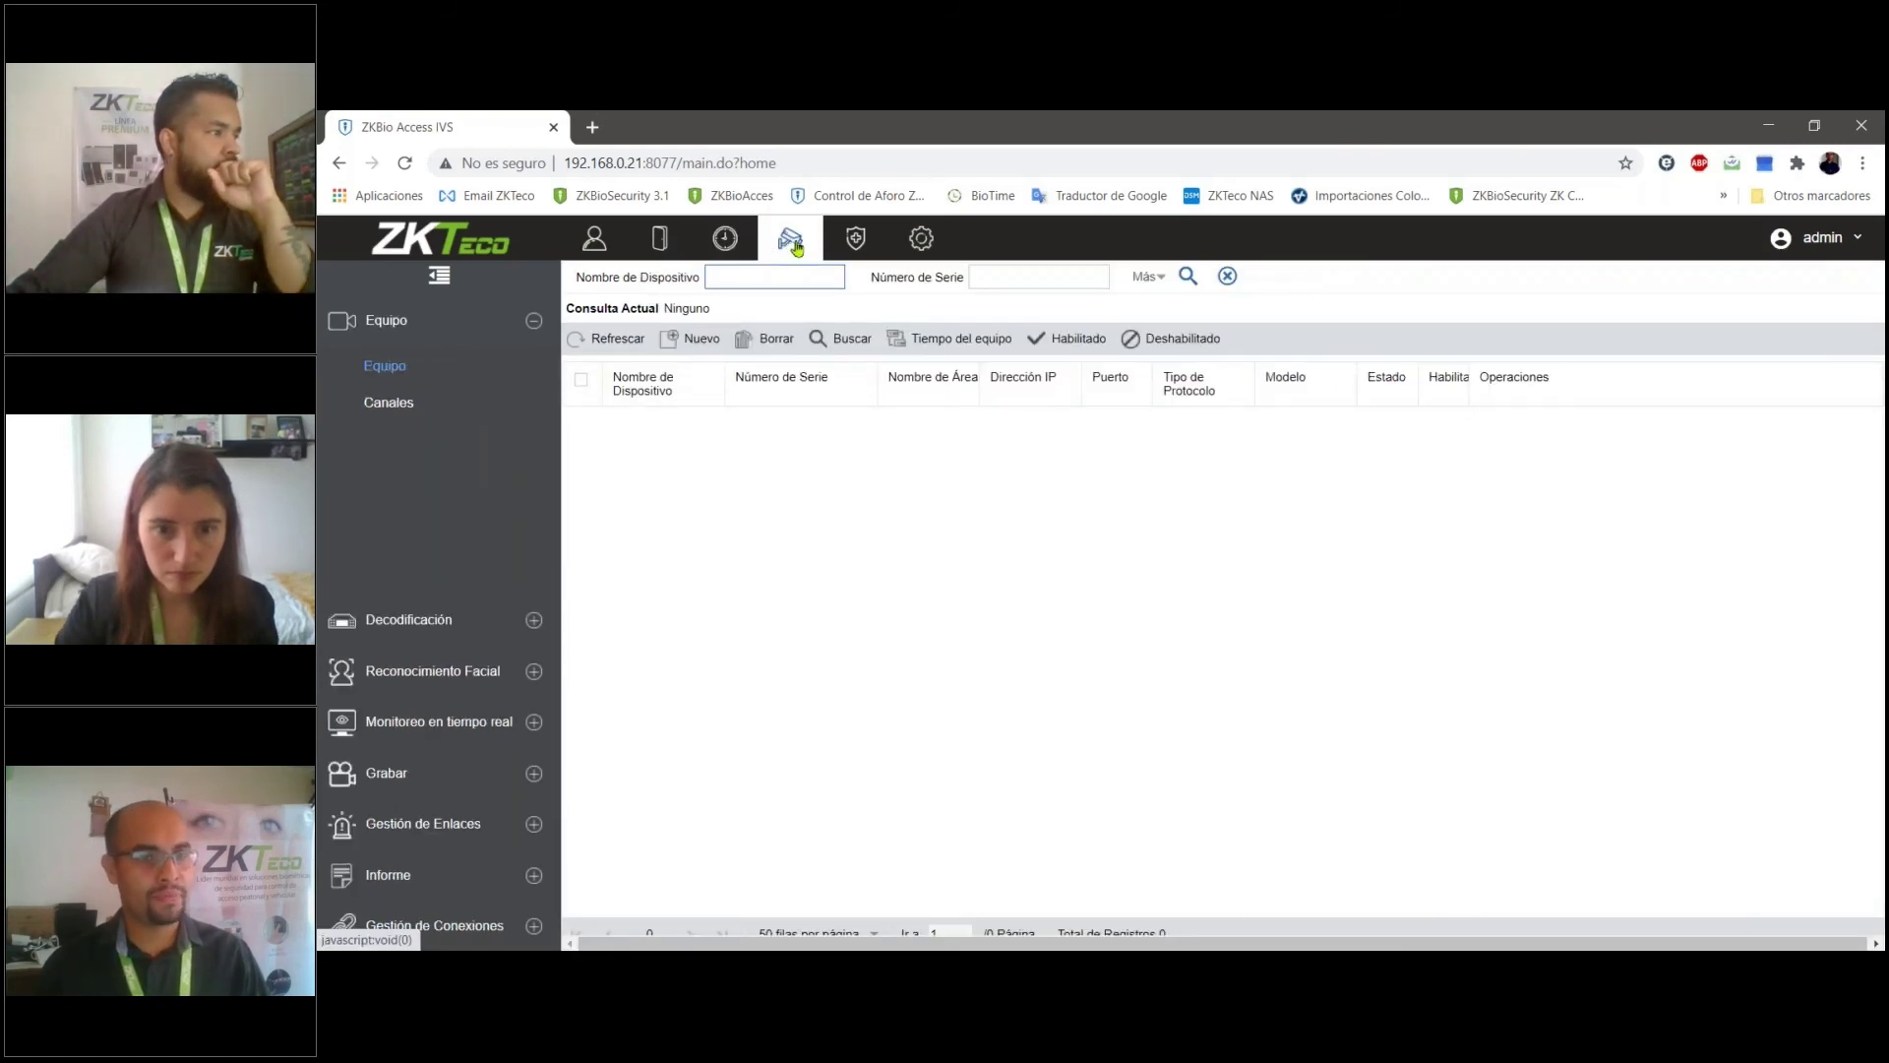
click(855, 241)
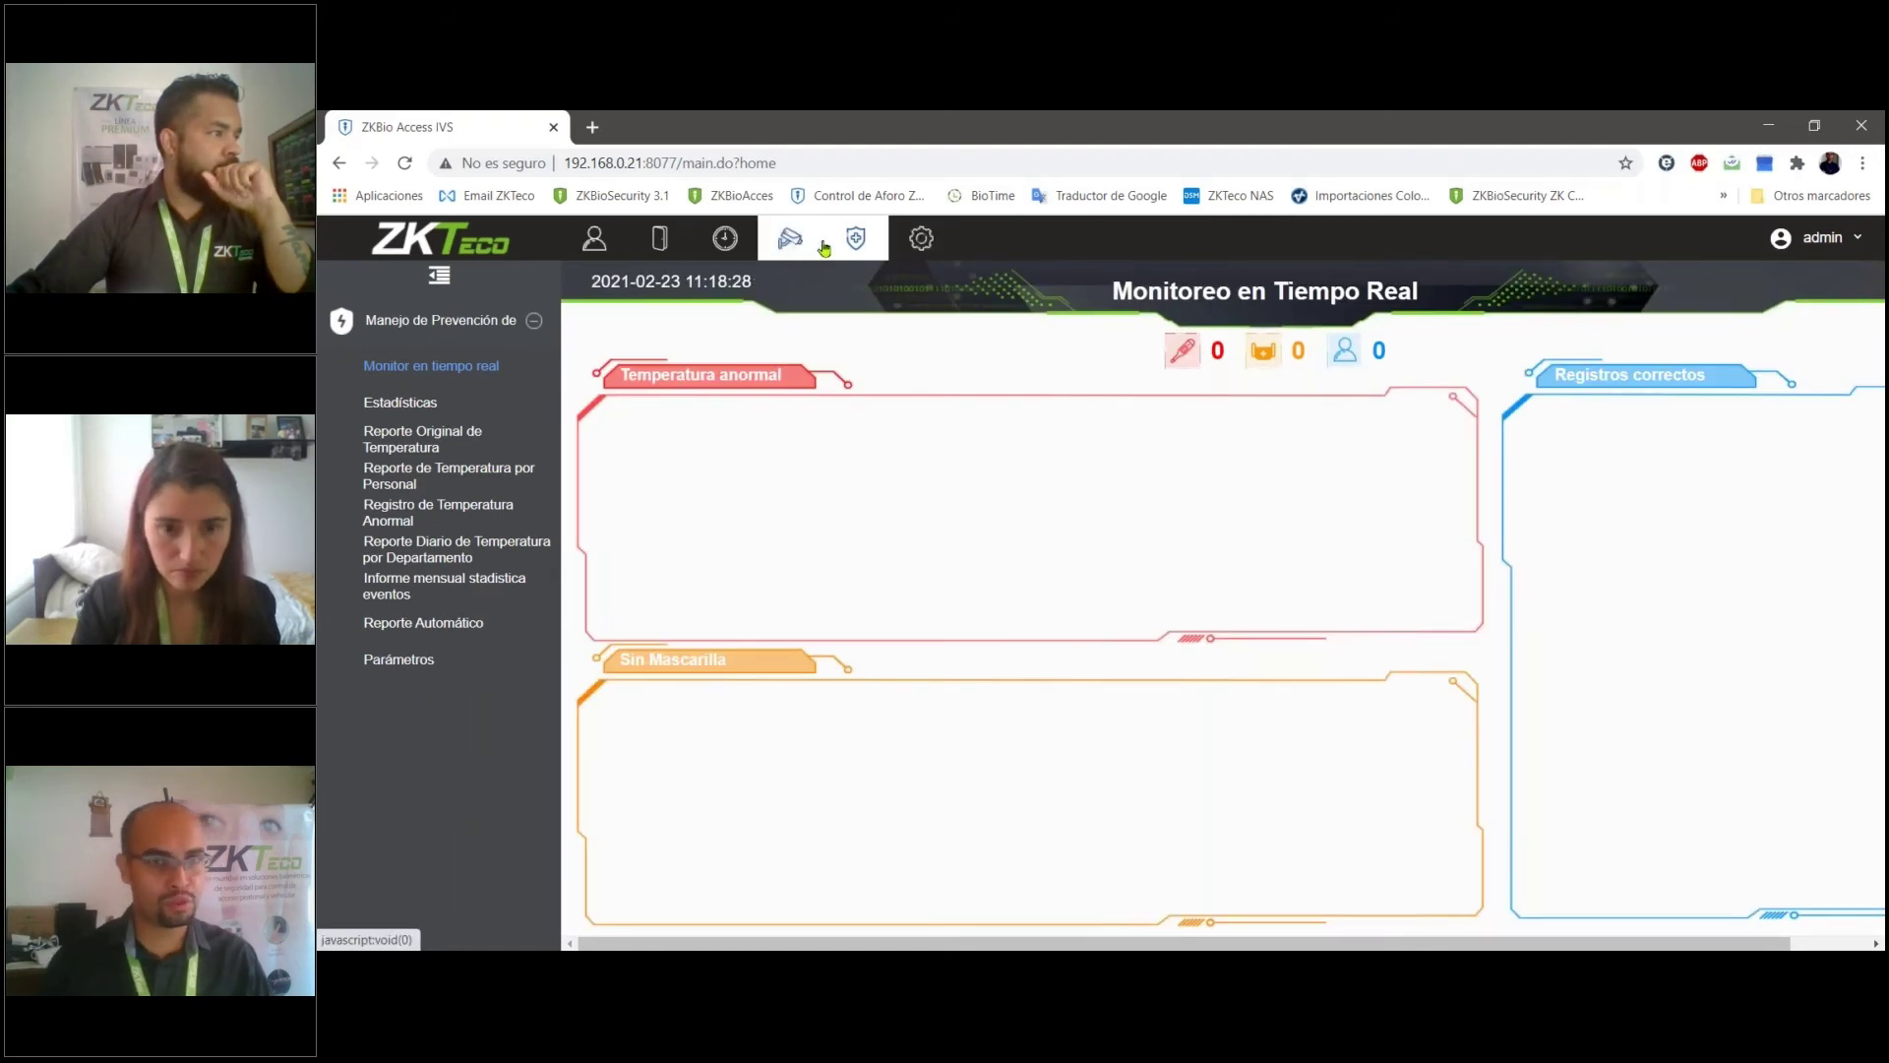
click(914, 242)
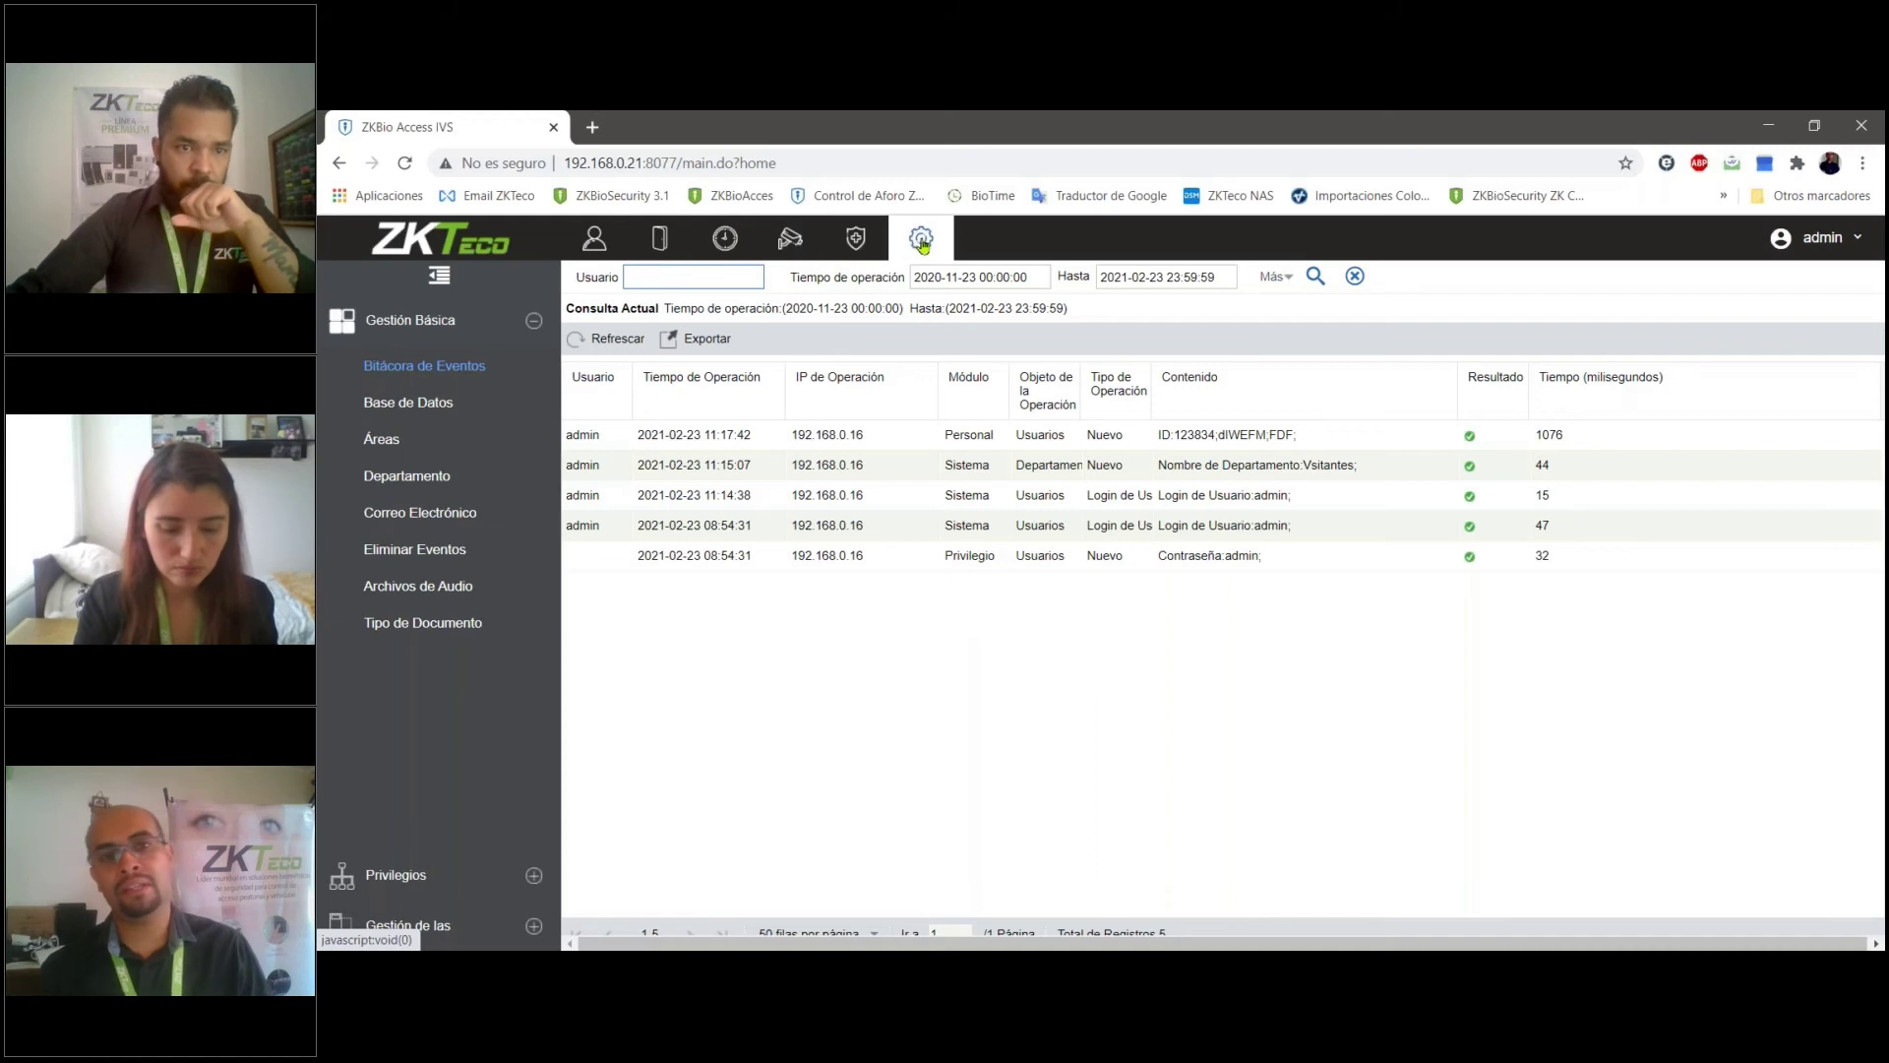
click(594, 240)
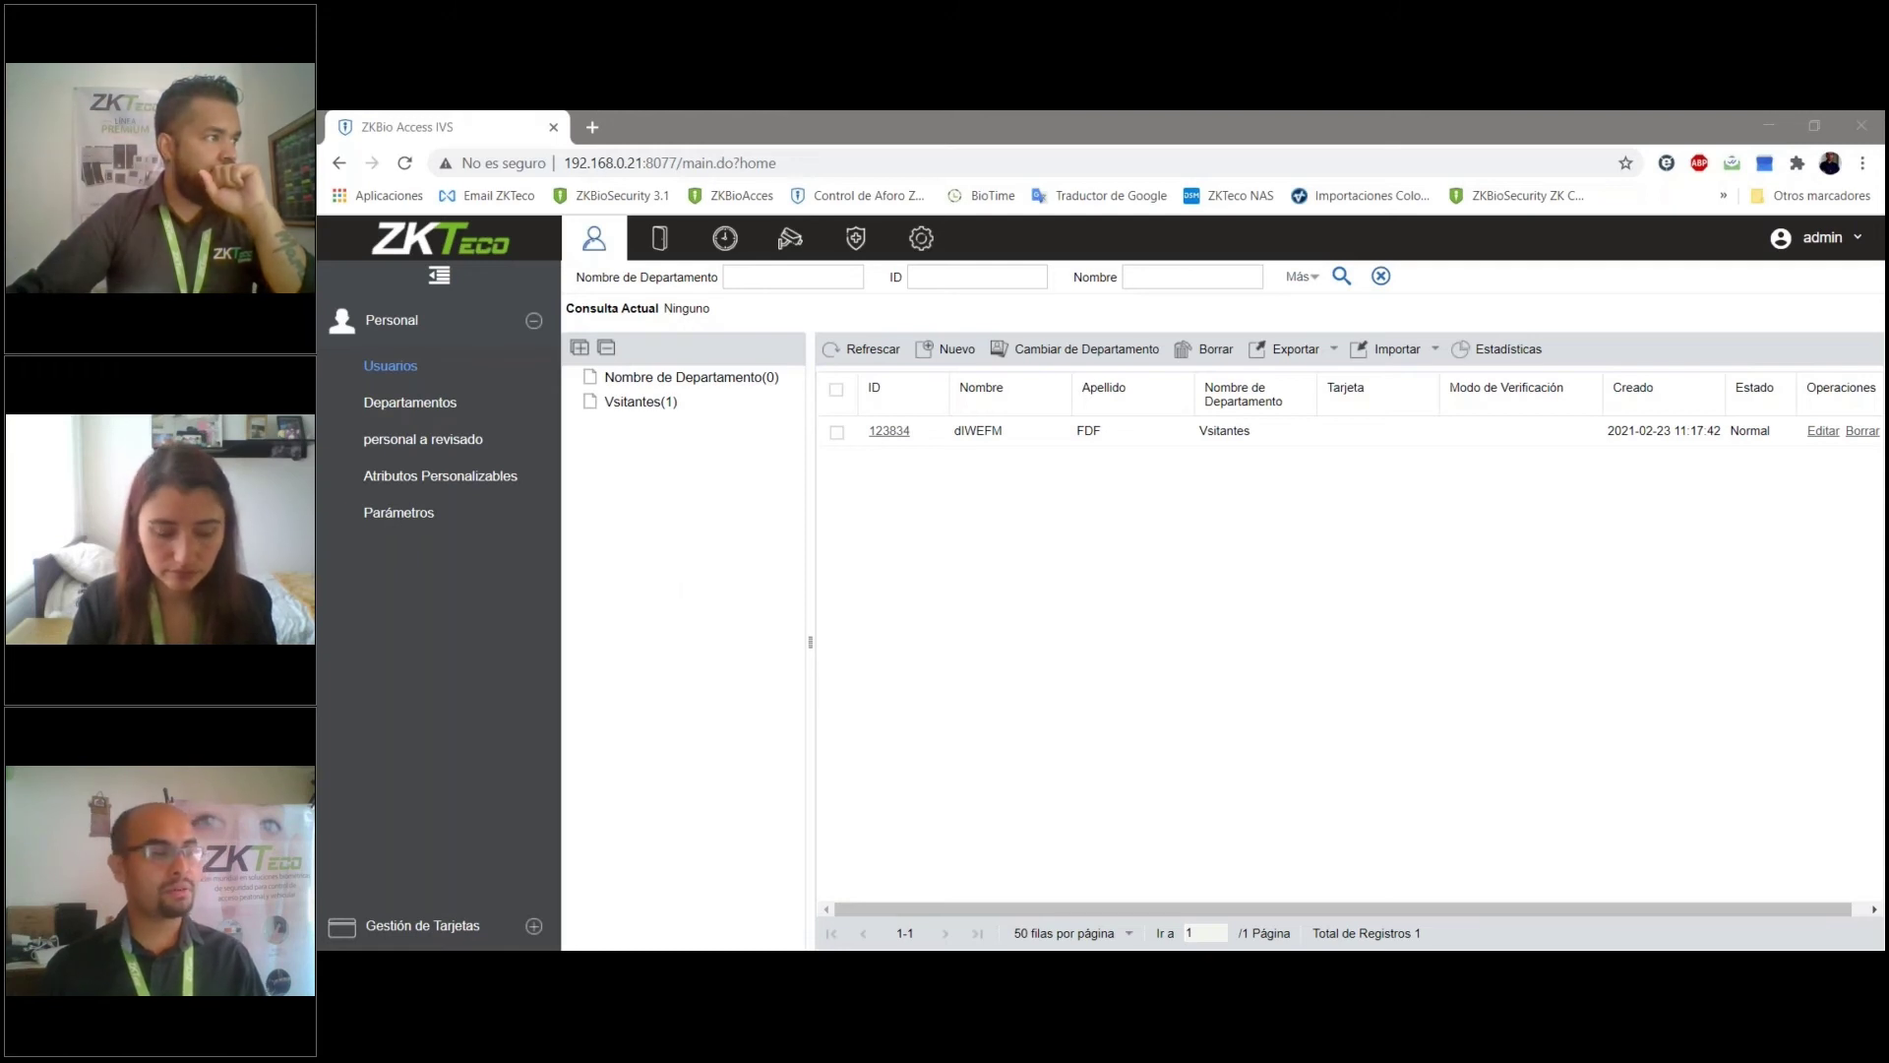
click(920, 238)
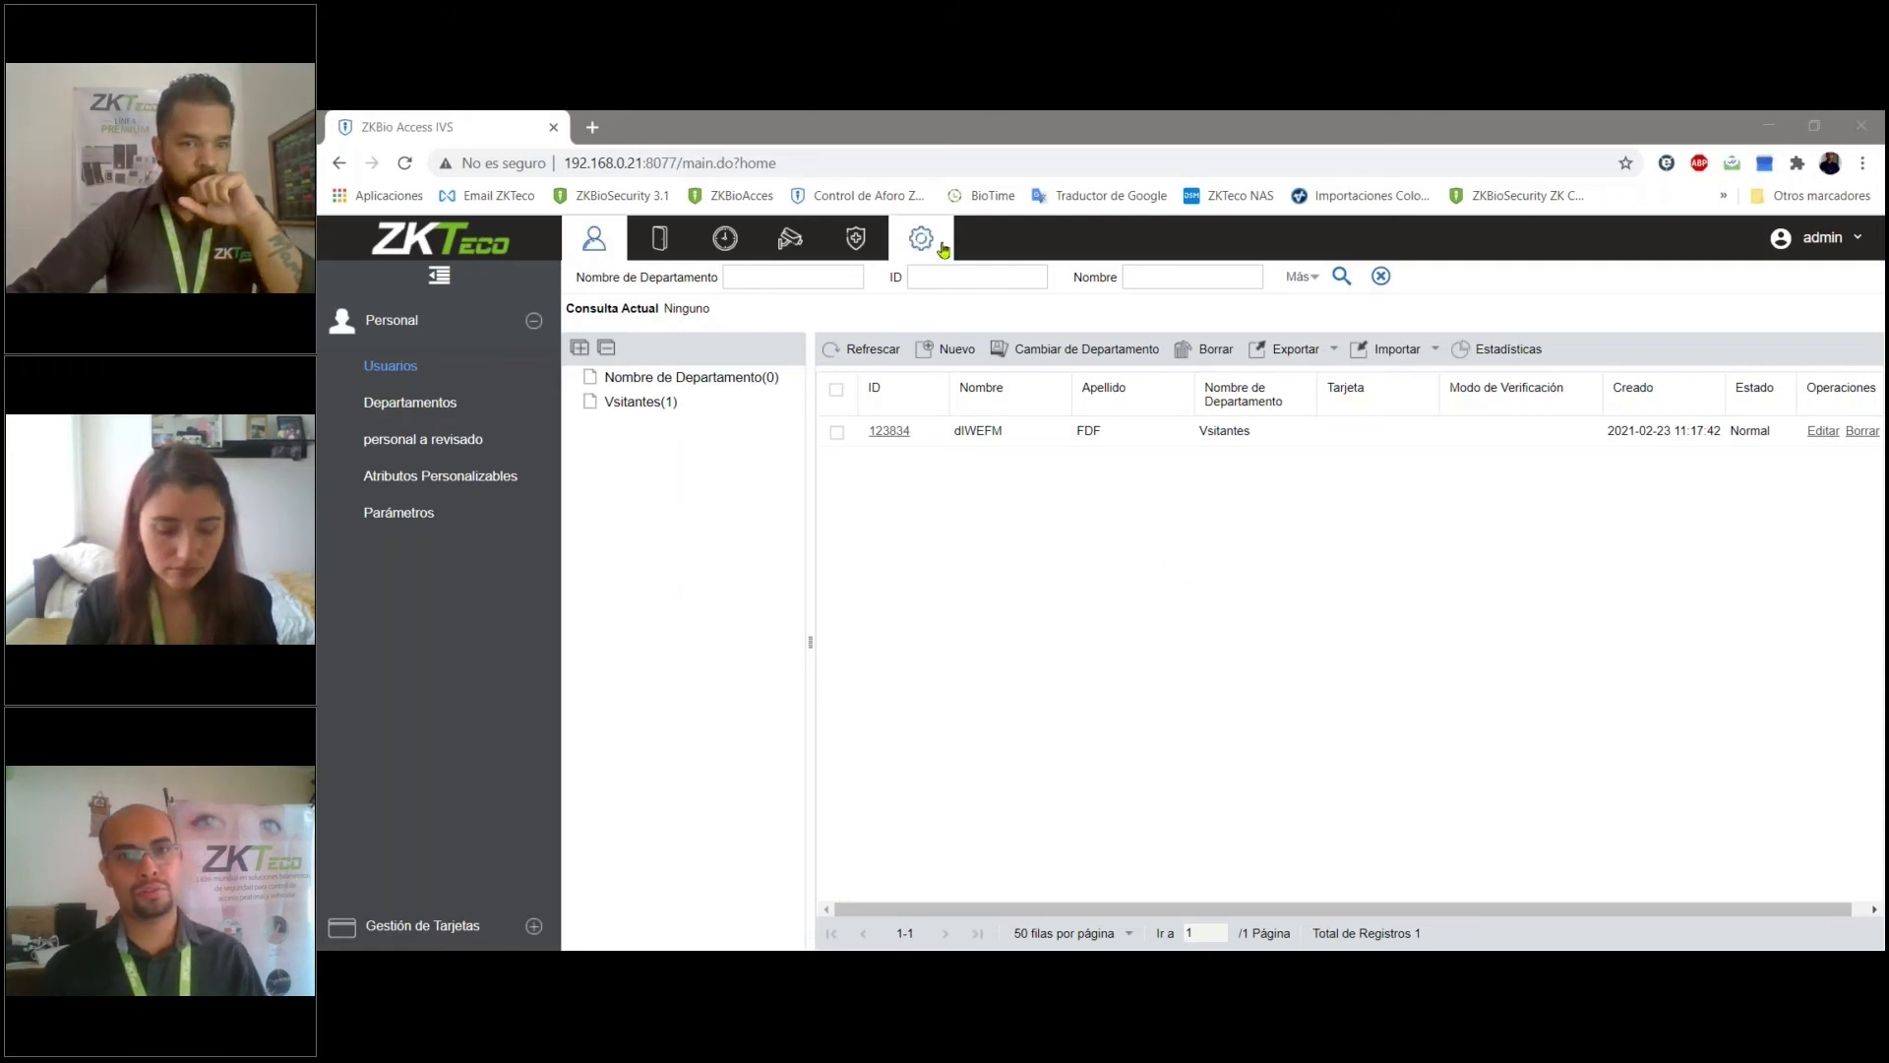
- Show the Base de Datos backup page under Gestión Básica, then shrink the browser window
click(465, 405)
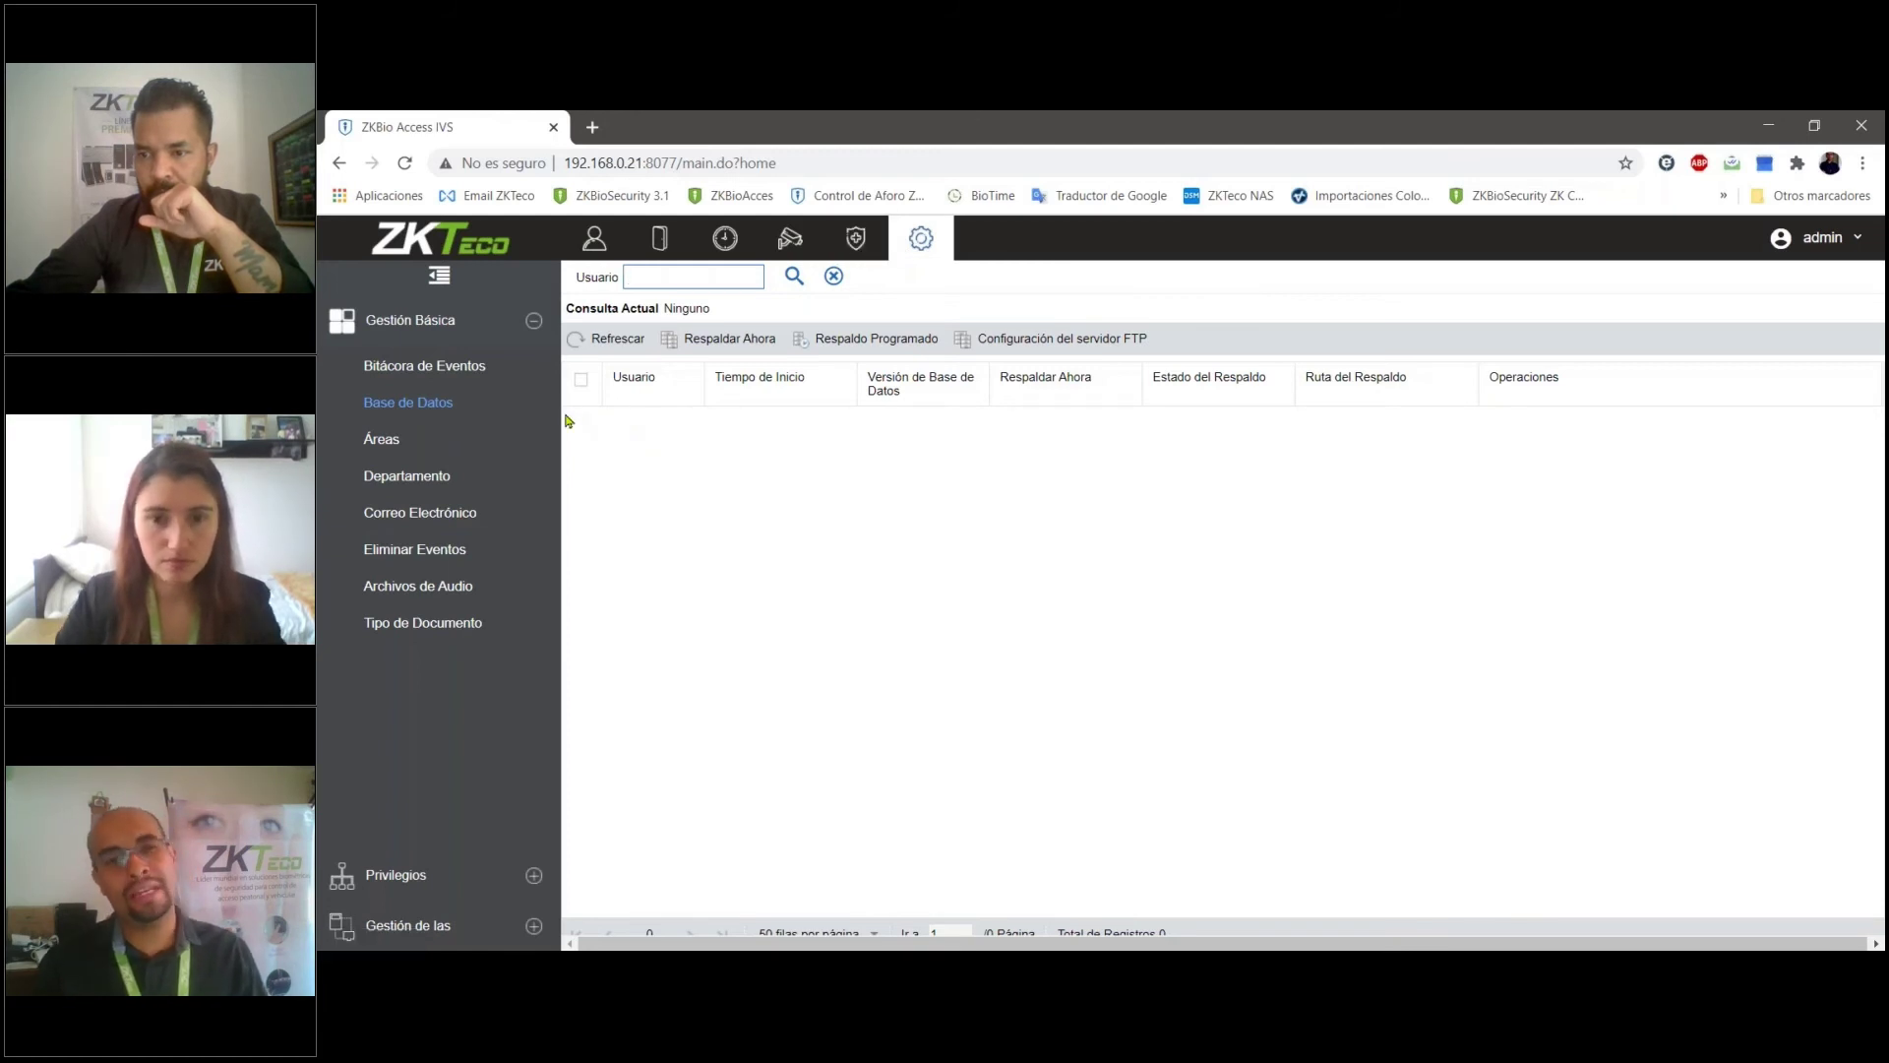
double_click(435, 133)
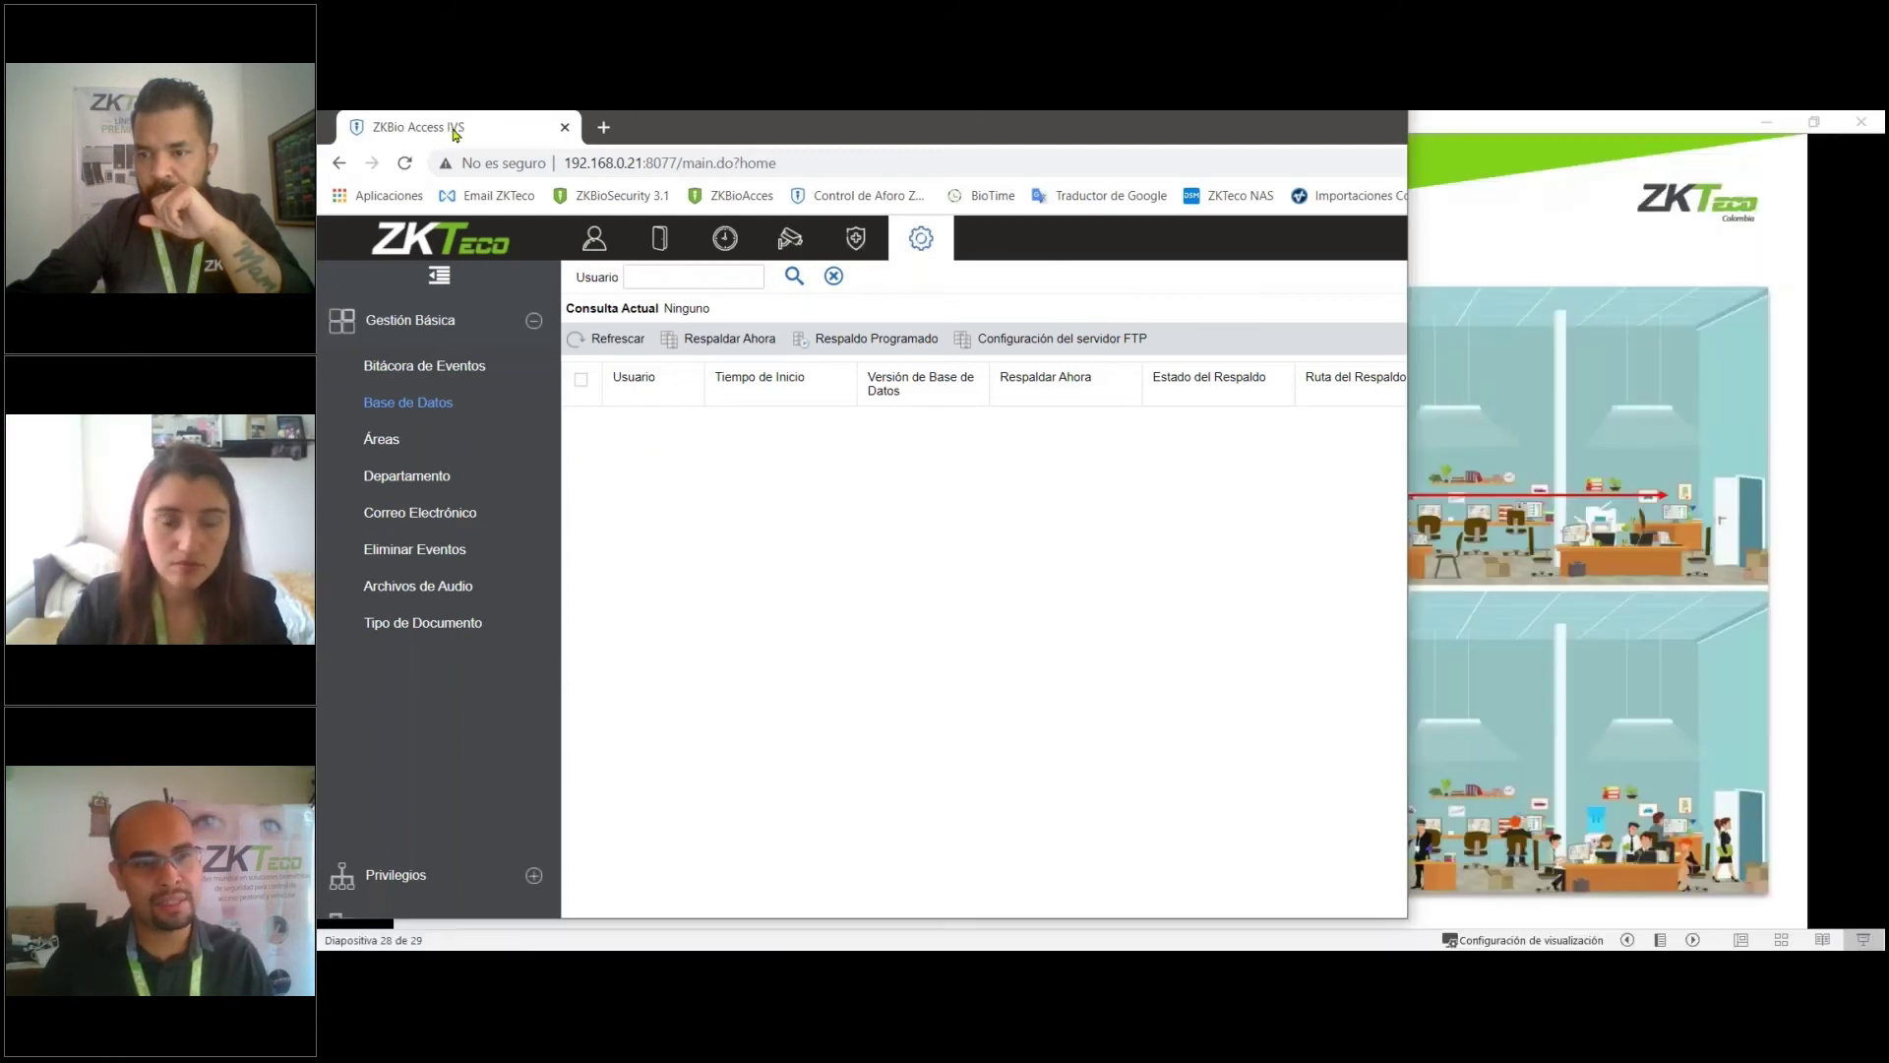
- Maximize the Chrome window again on the database backup page
double_click(440, 137)
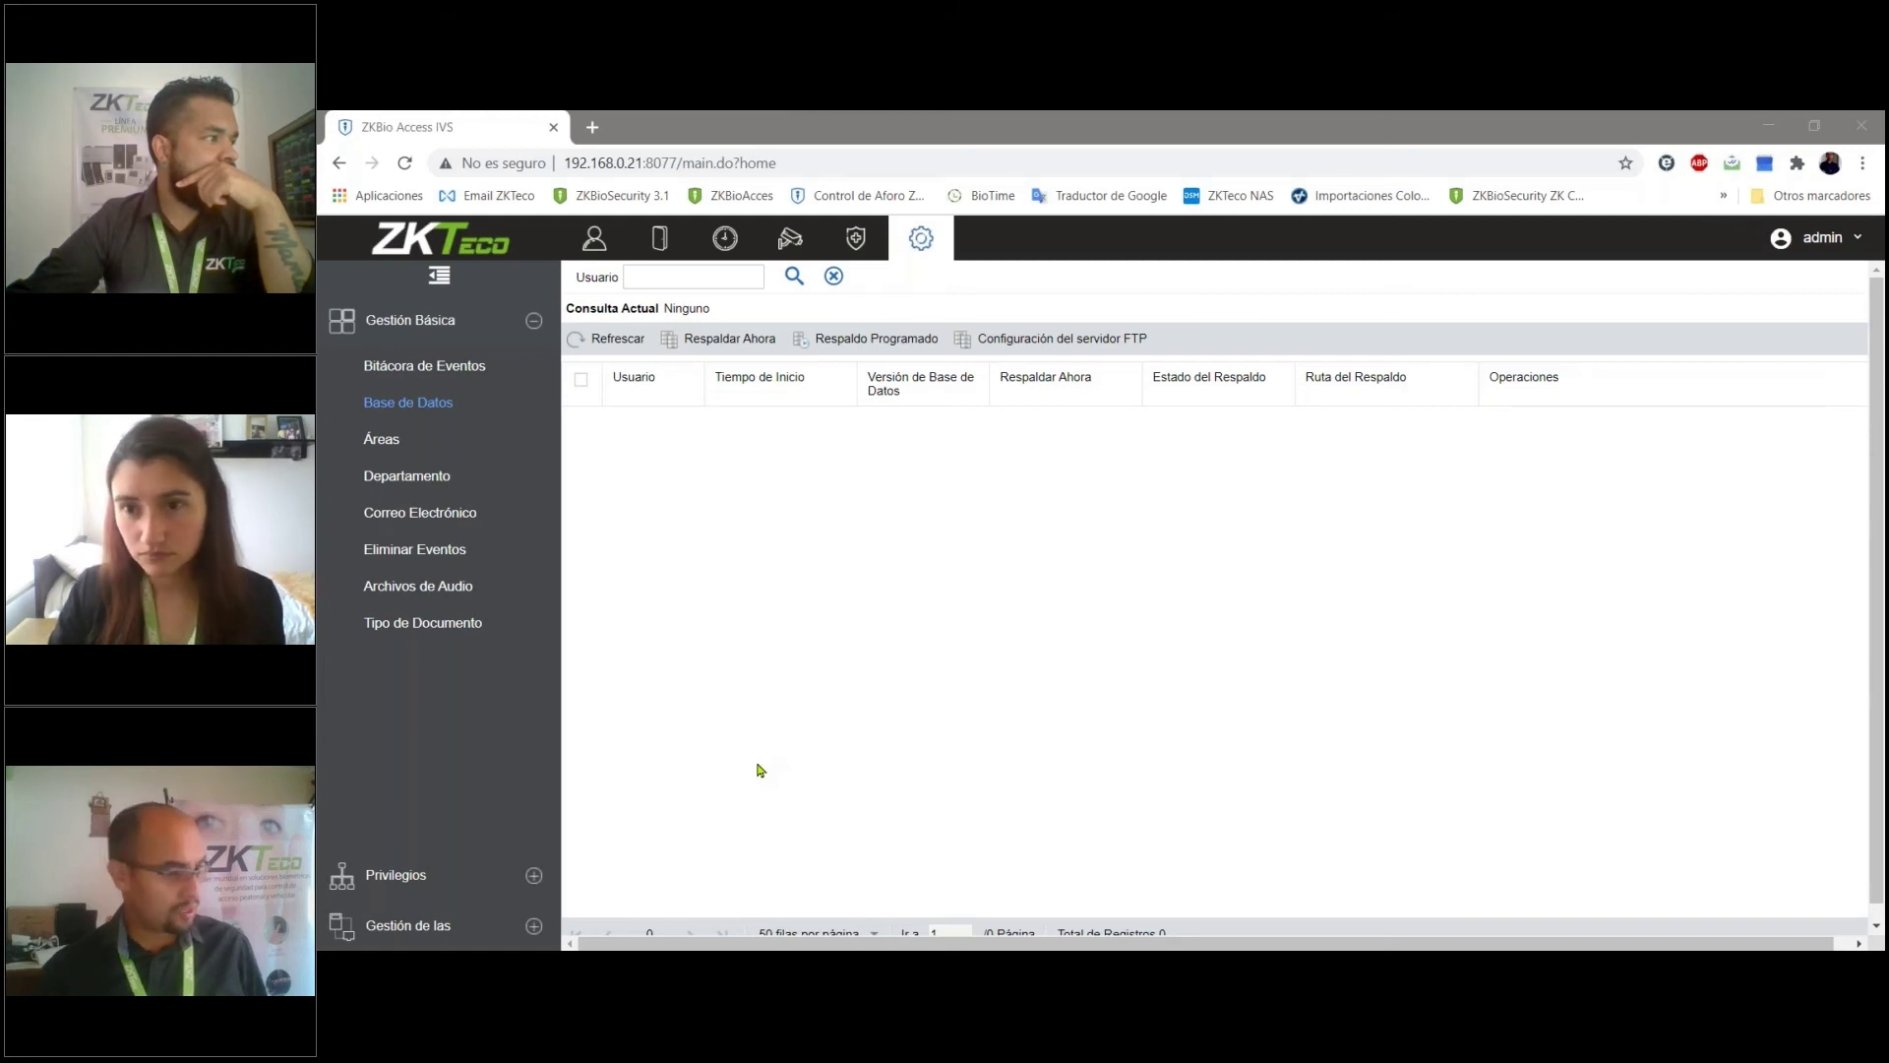
- Select port 8077 in the page address and overwrite it with 'A'
click(658, 162)
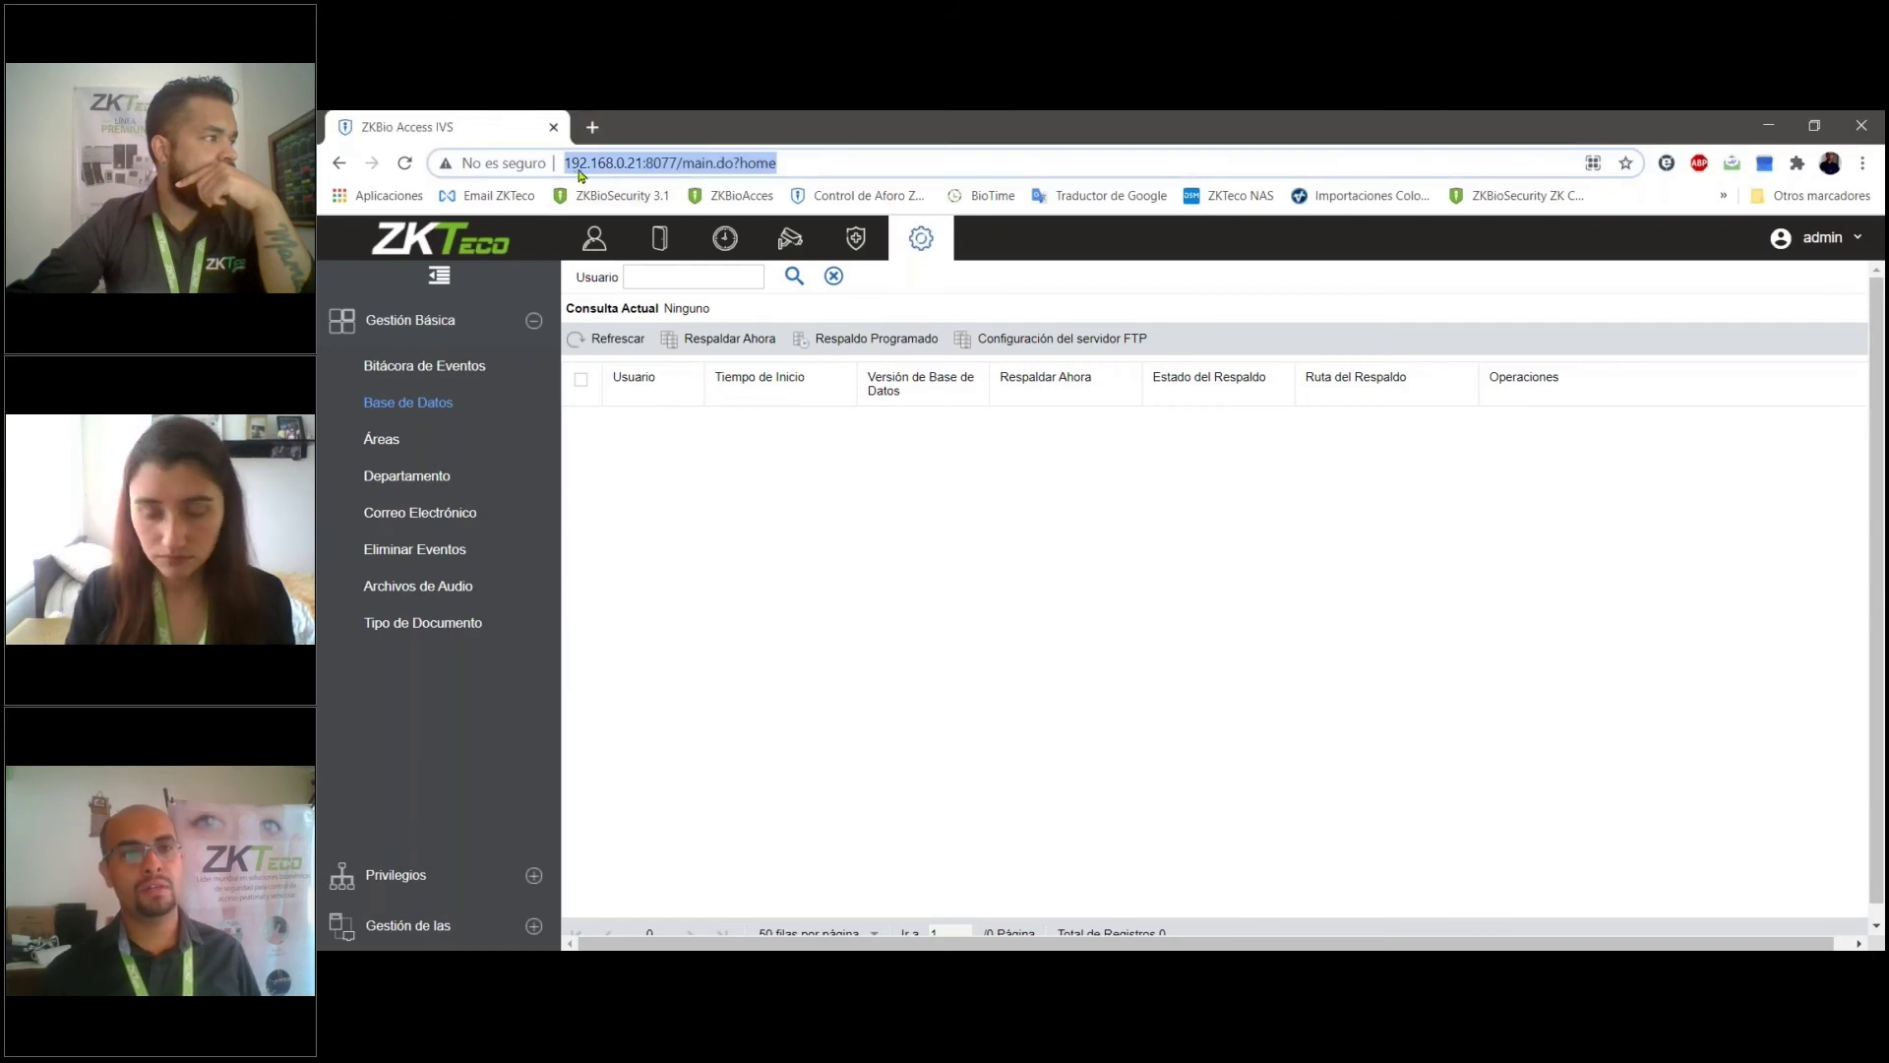
click(630, 169)
drag(696, 163, 540, 167)
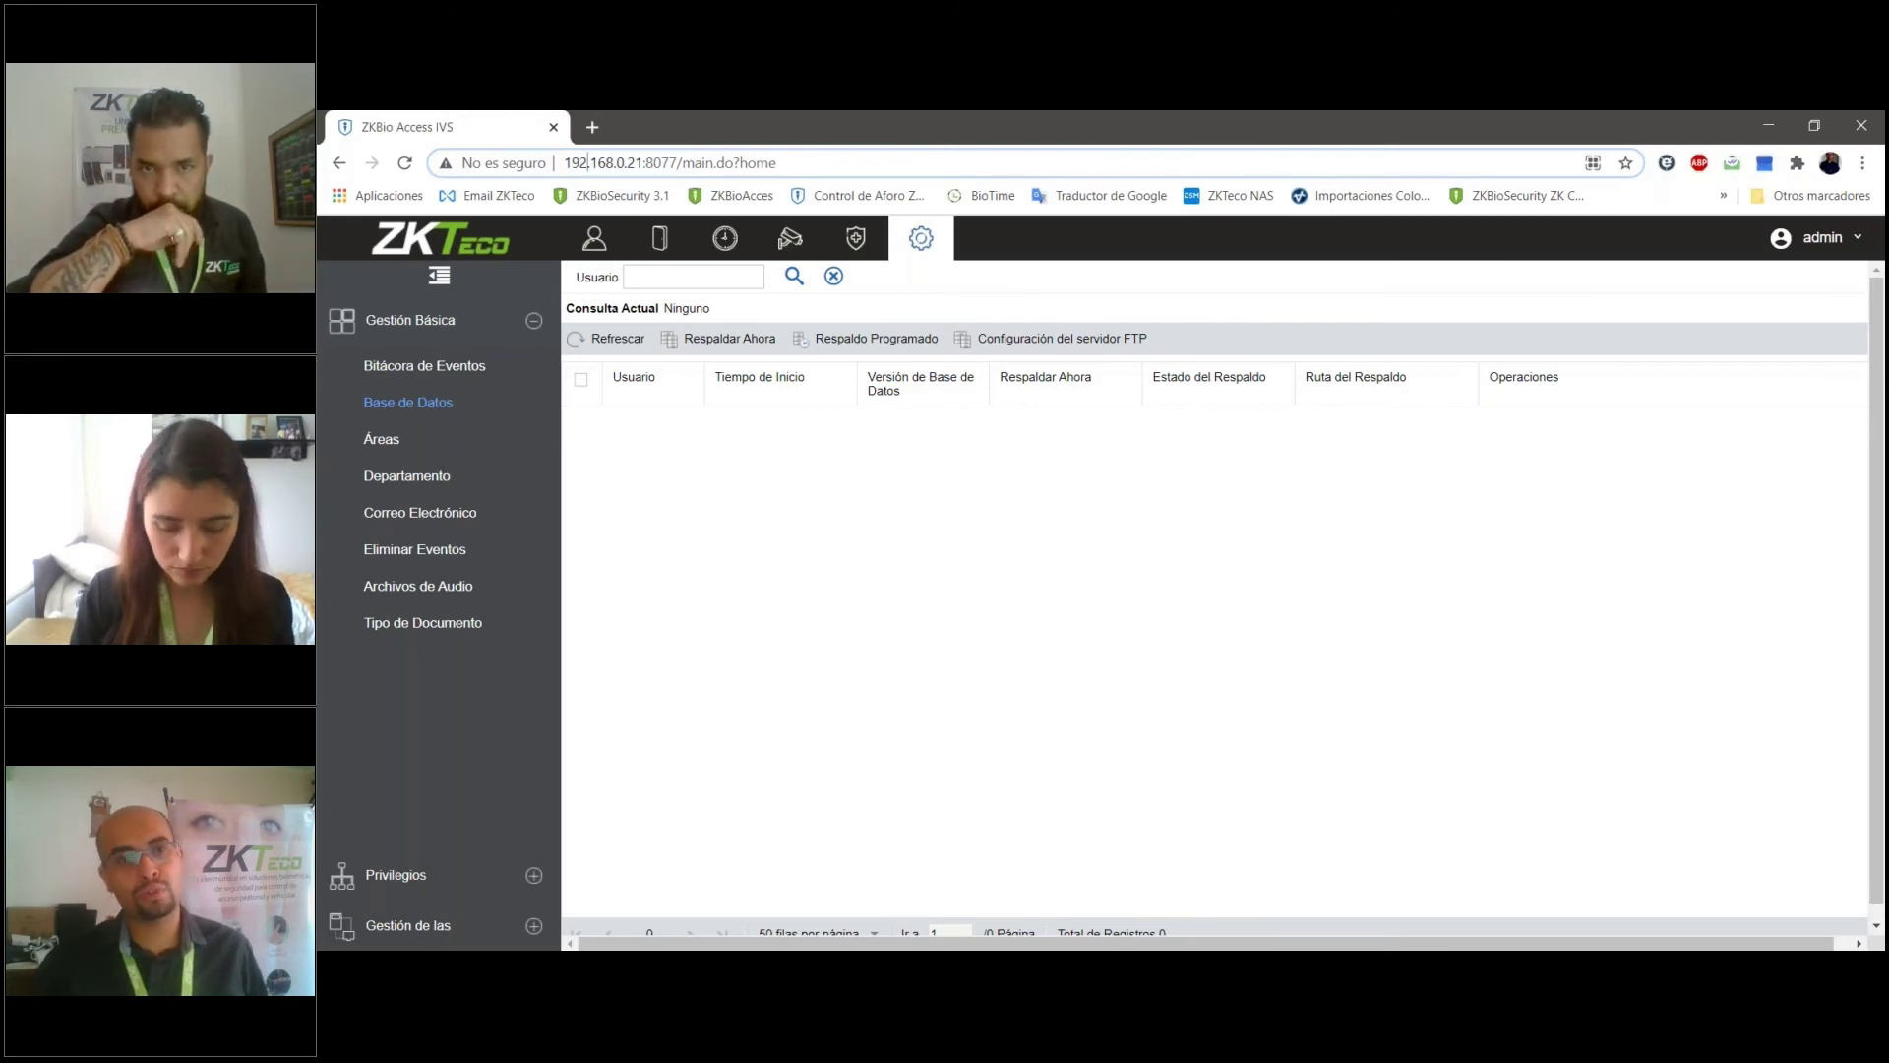
drag(678, 162, 648, 163)
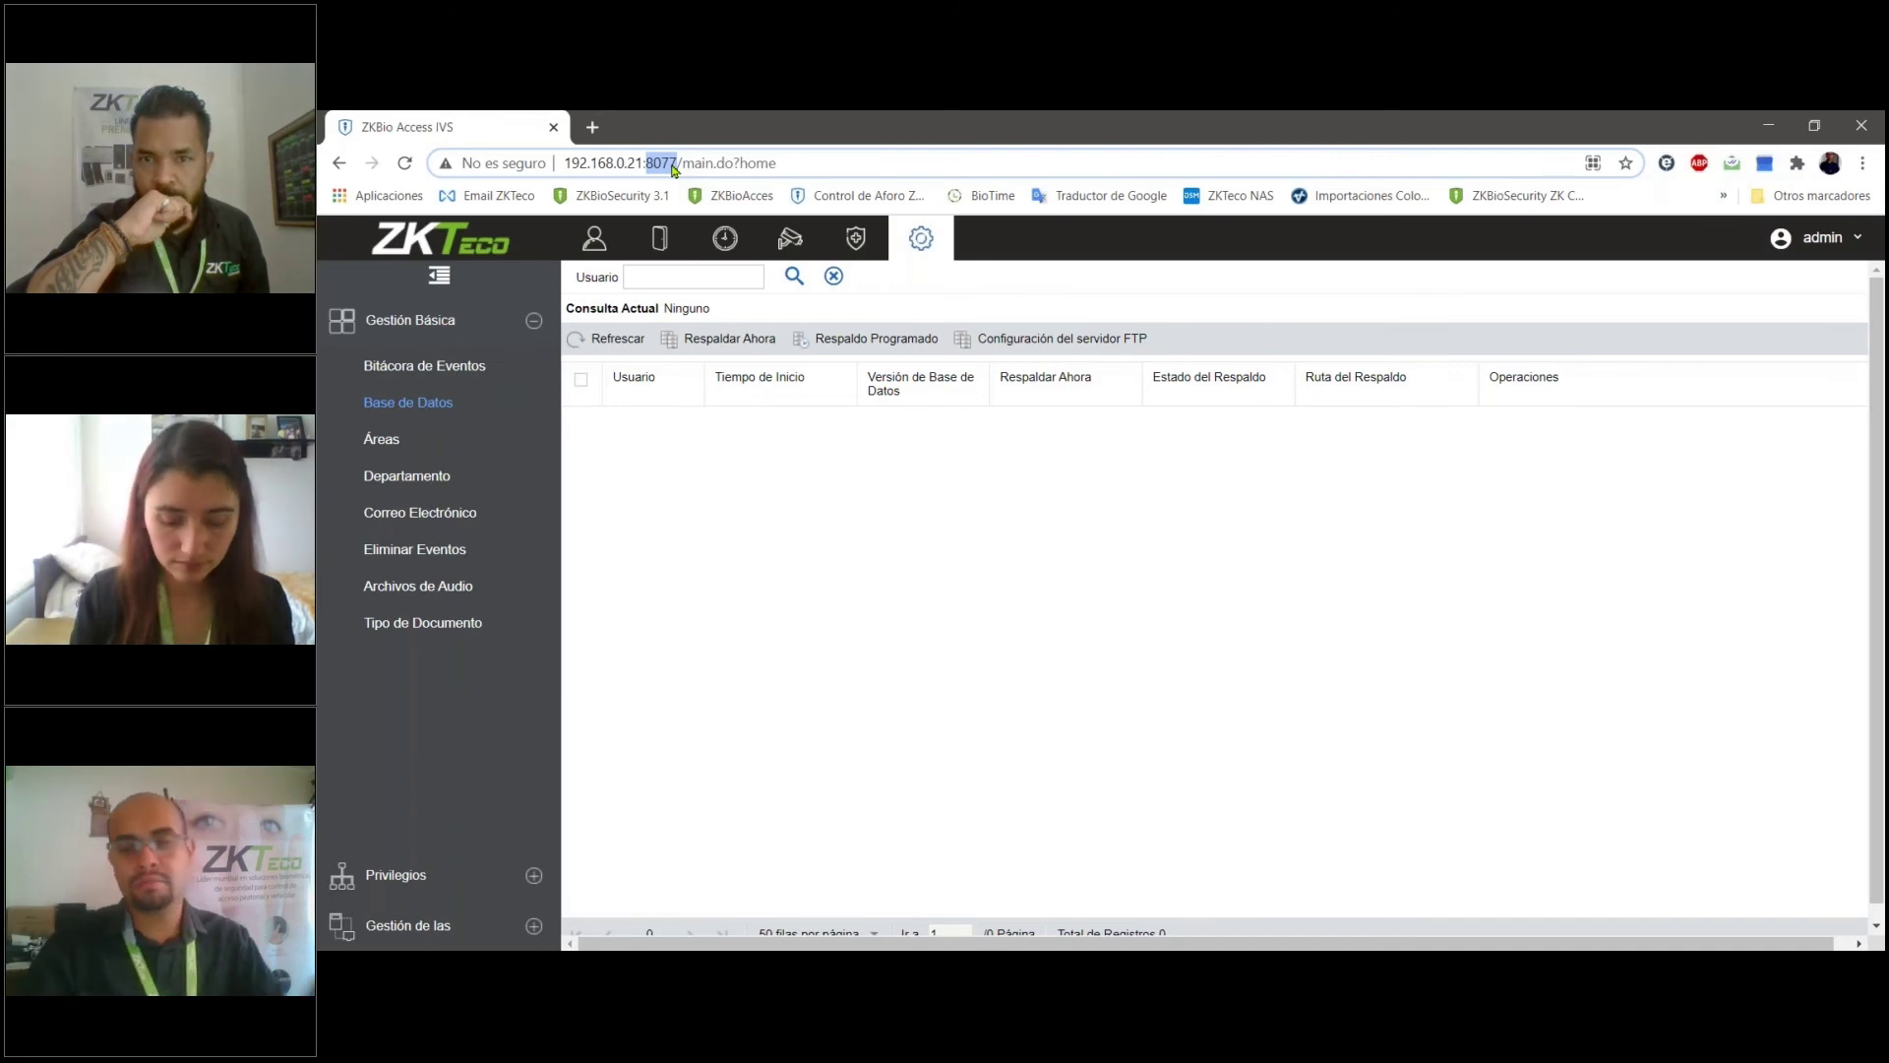
text(A)
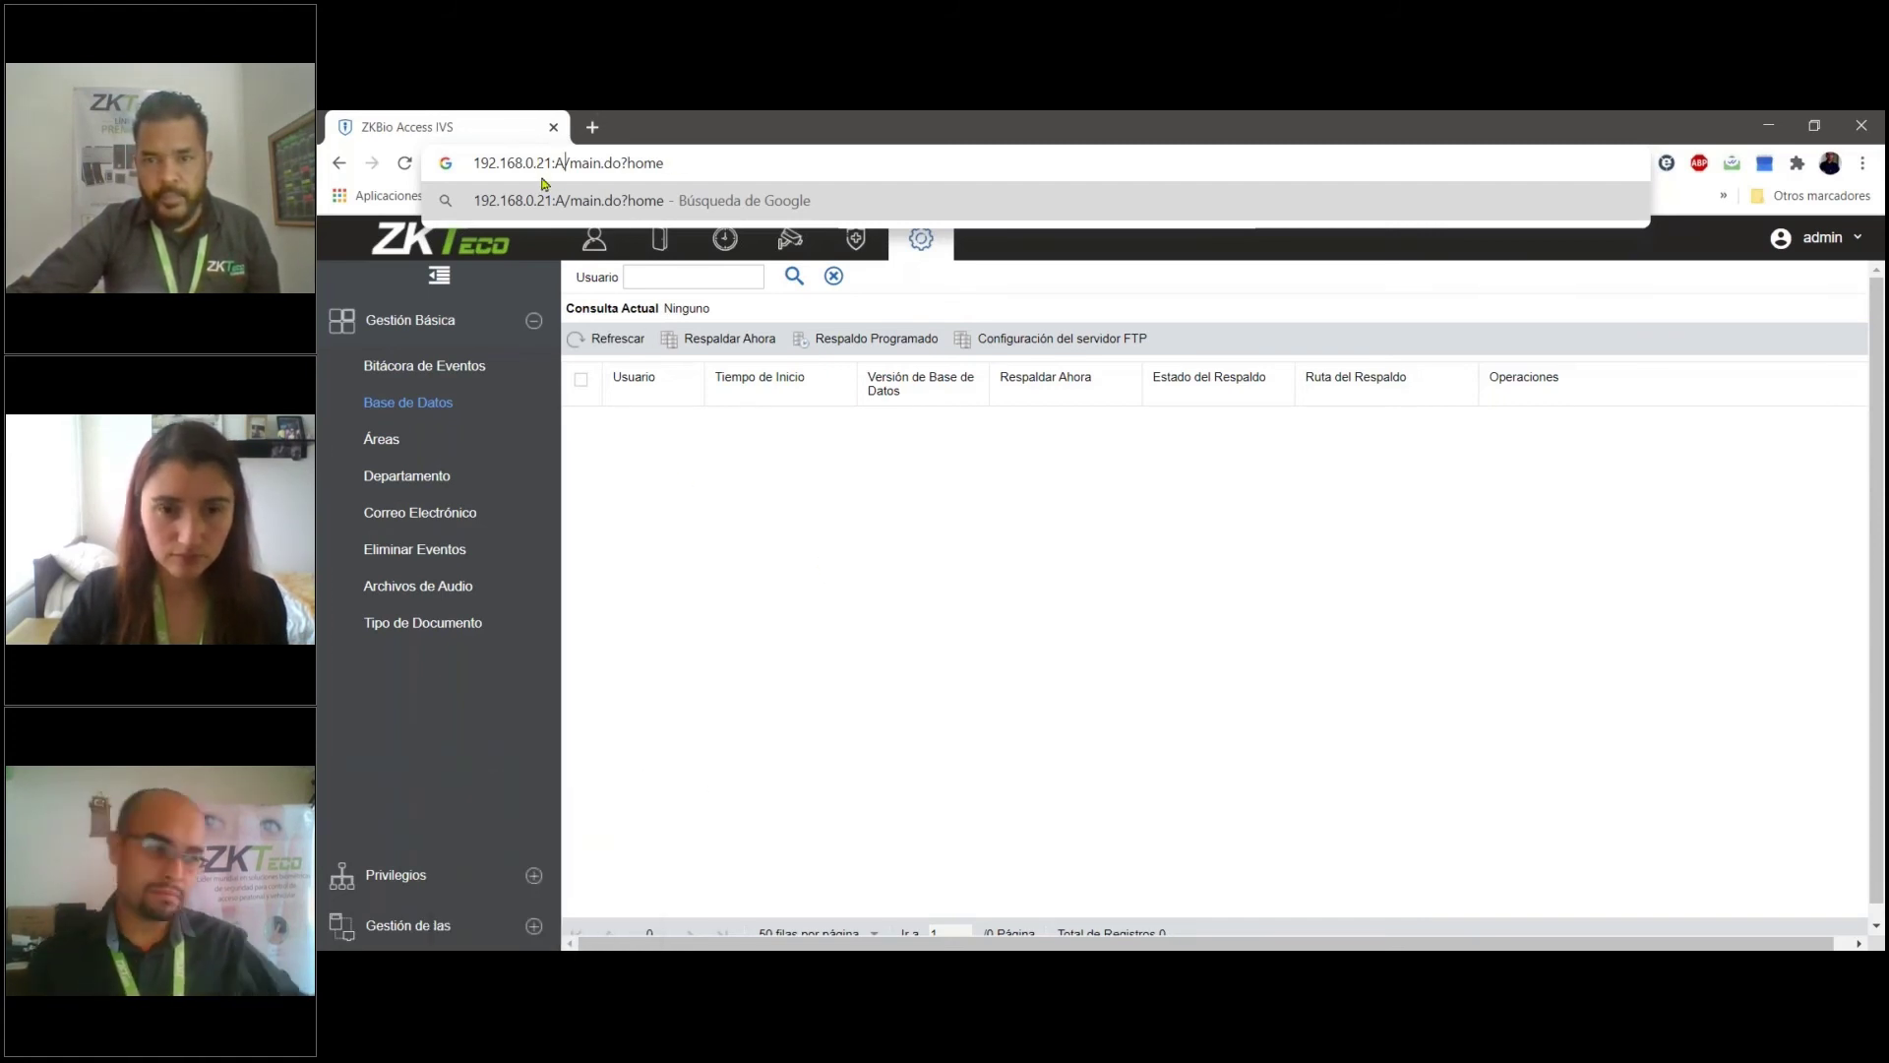
- Dismiss the address suggestions and return to the Personal Usuarios list
click(836, 591)
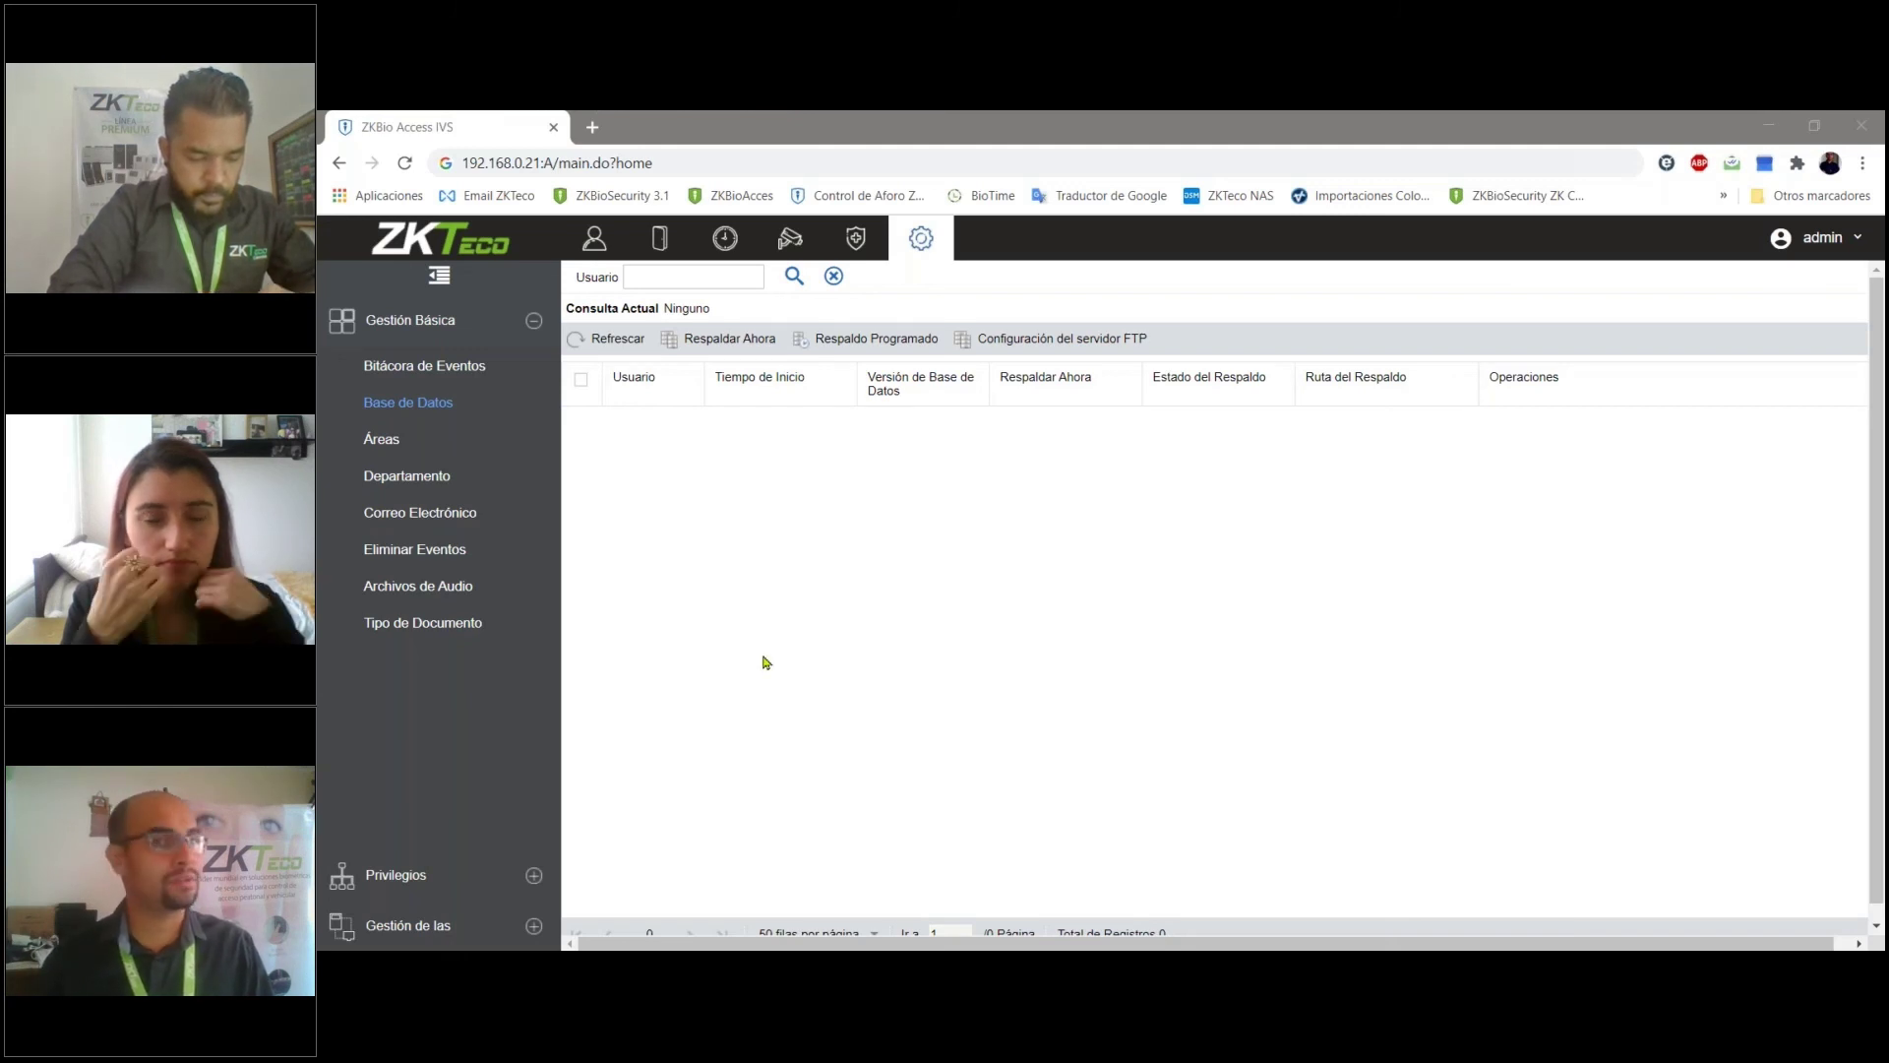
click(593, 238)
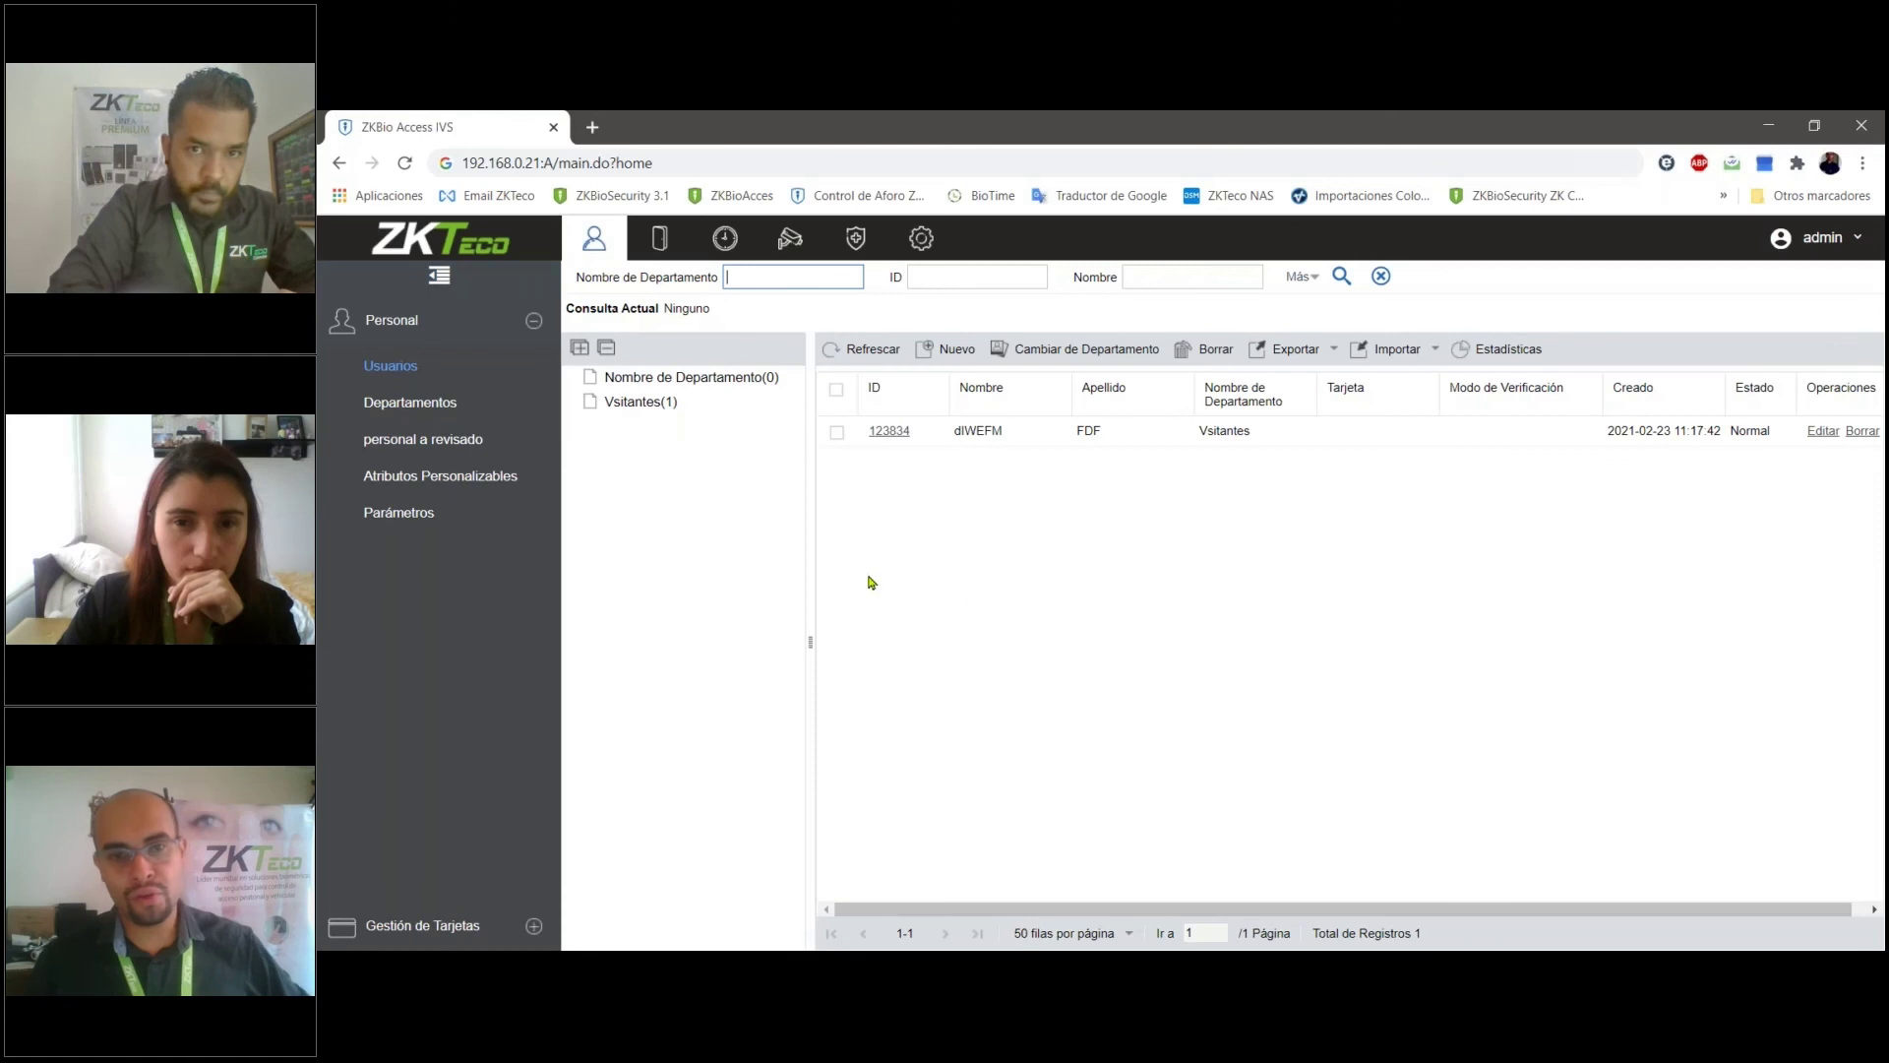
- Switch to the Dispositivos module, showing an empty device list
click(660, 238)
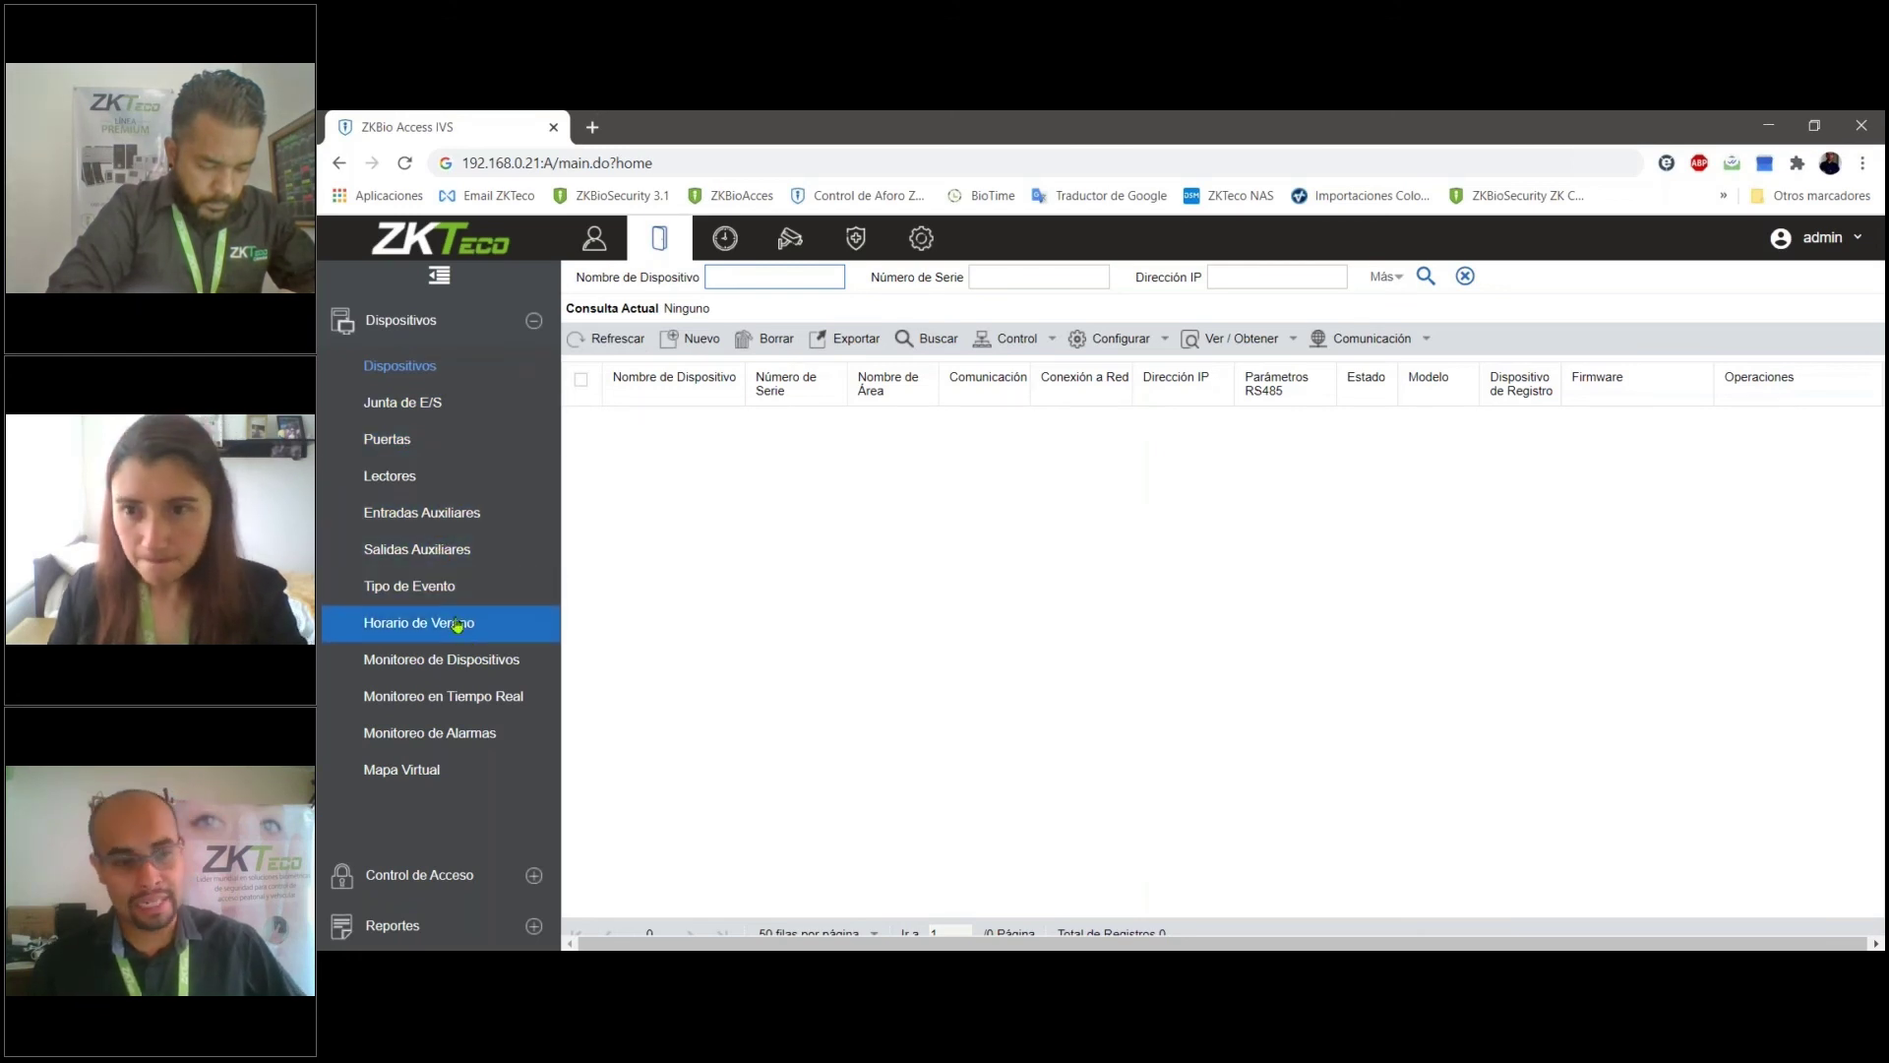
- Show the Puntos de Asistencia list in the attendance module
click(458, 877)
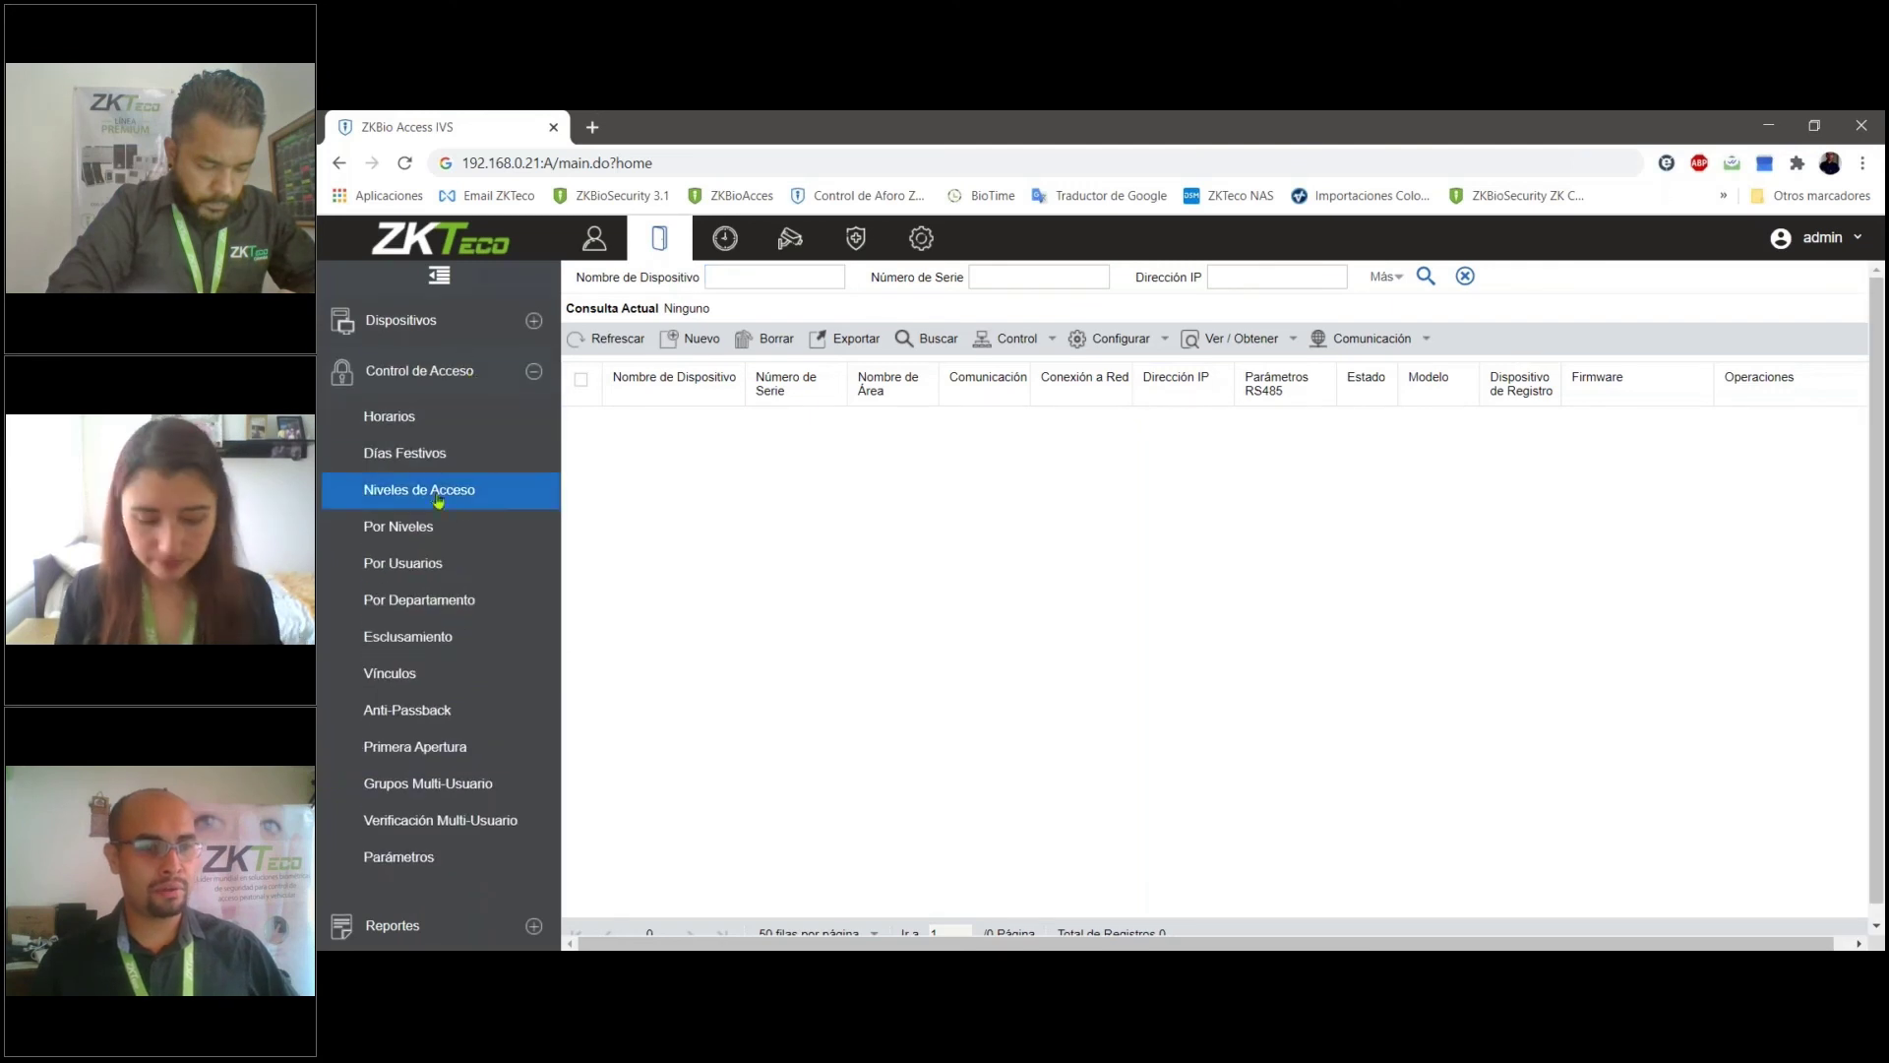
click(725, 239)
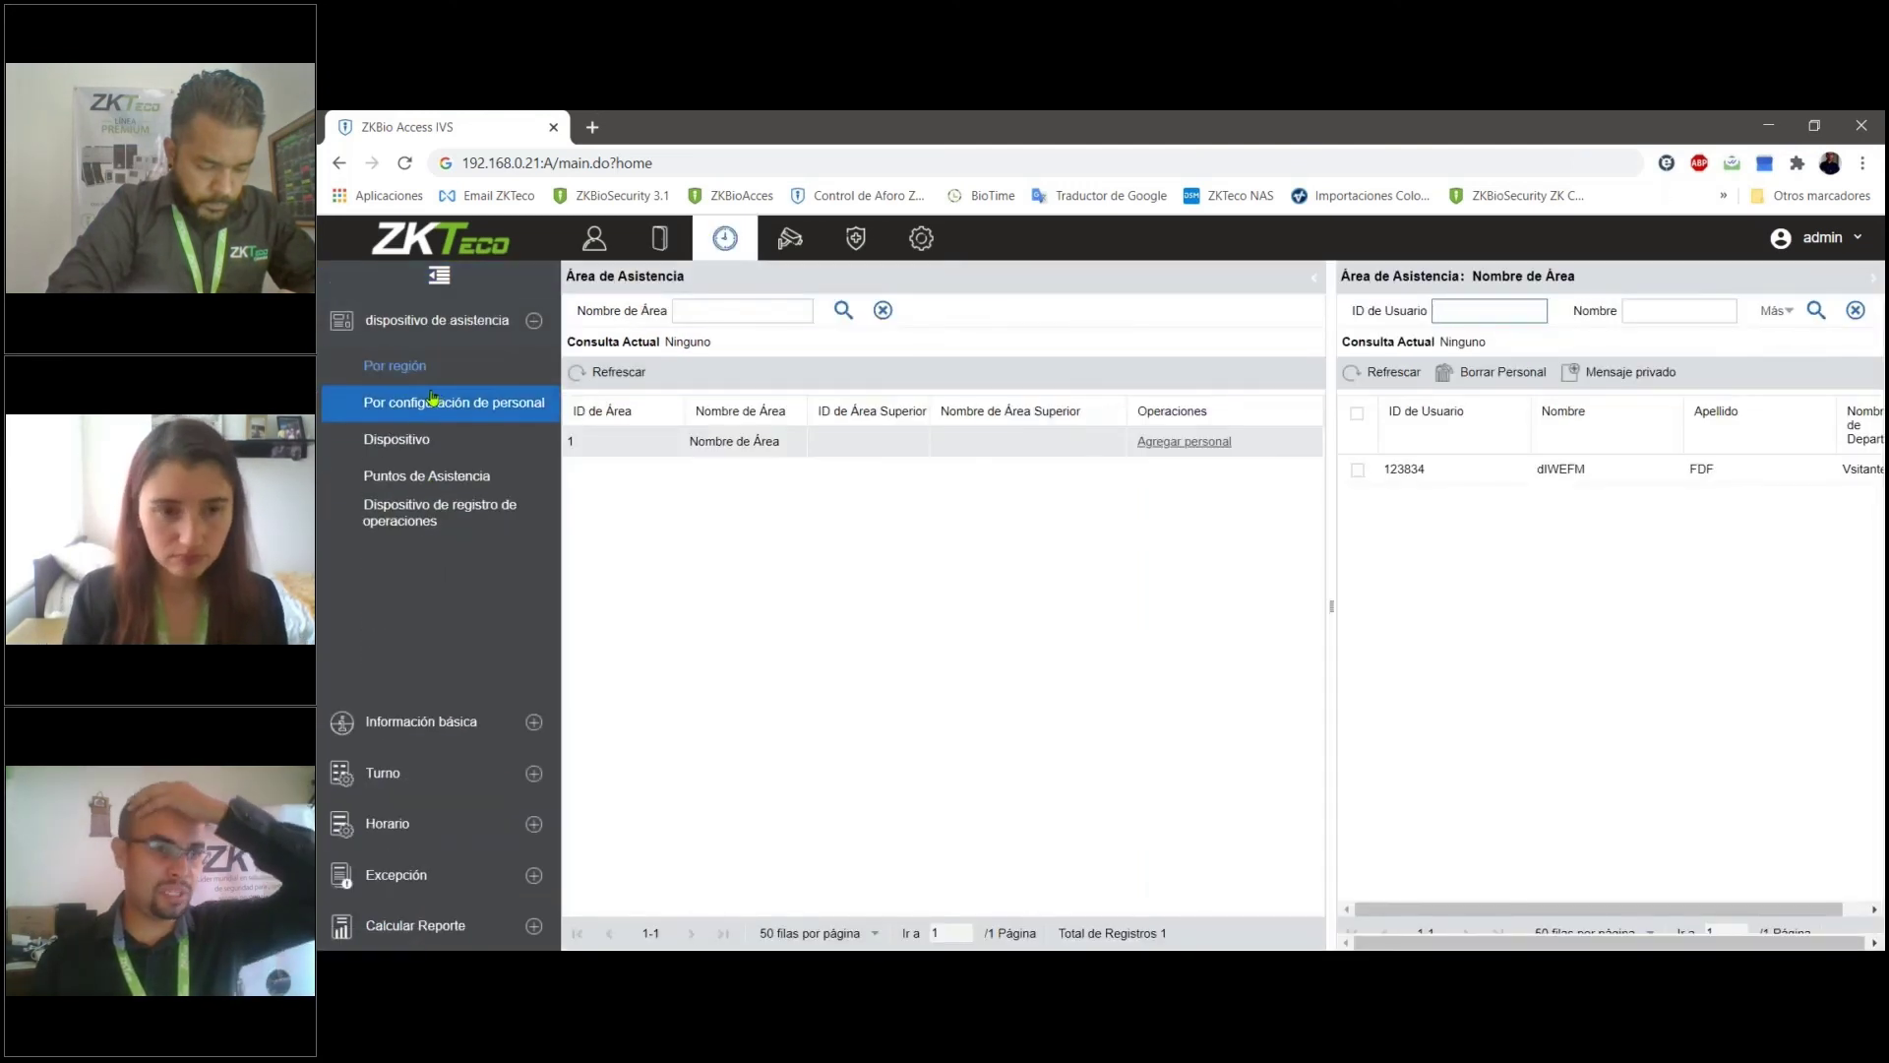
click(459, 477)
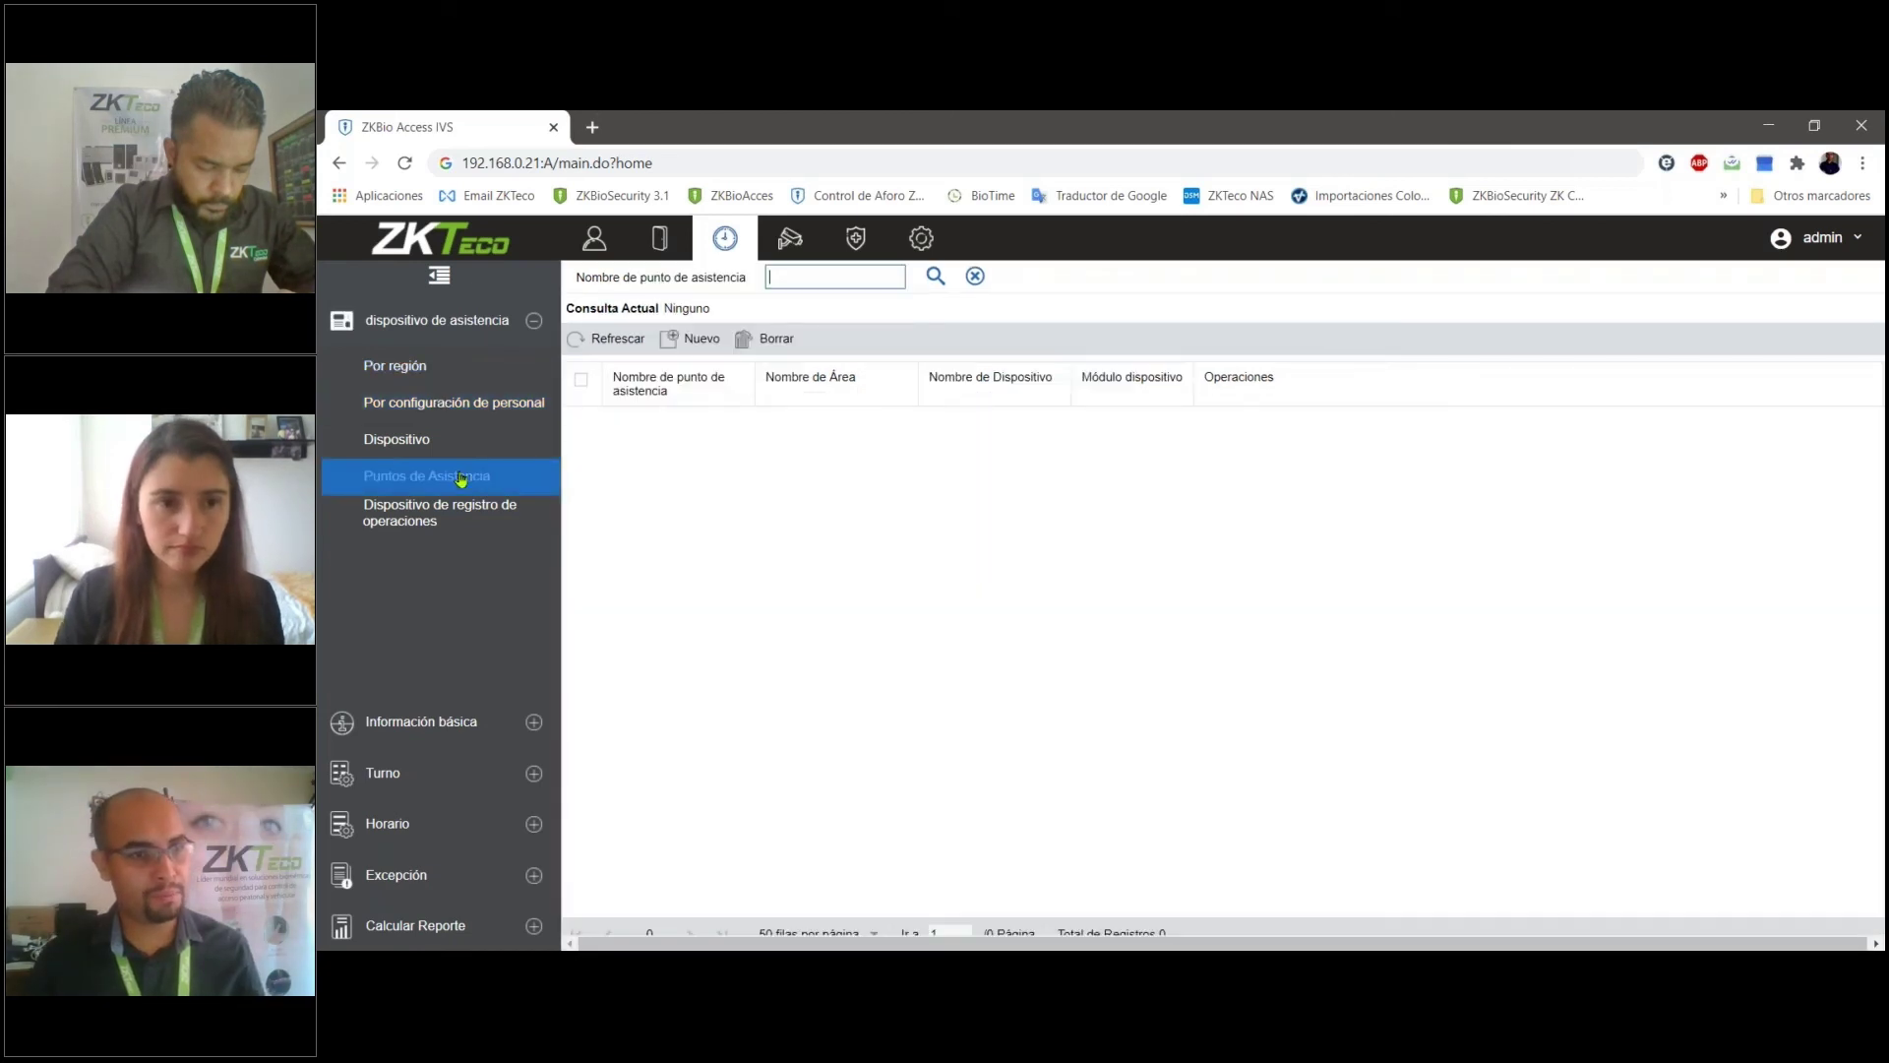
click(470, 481)
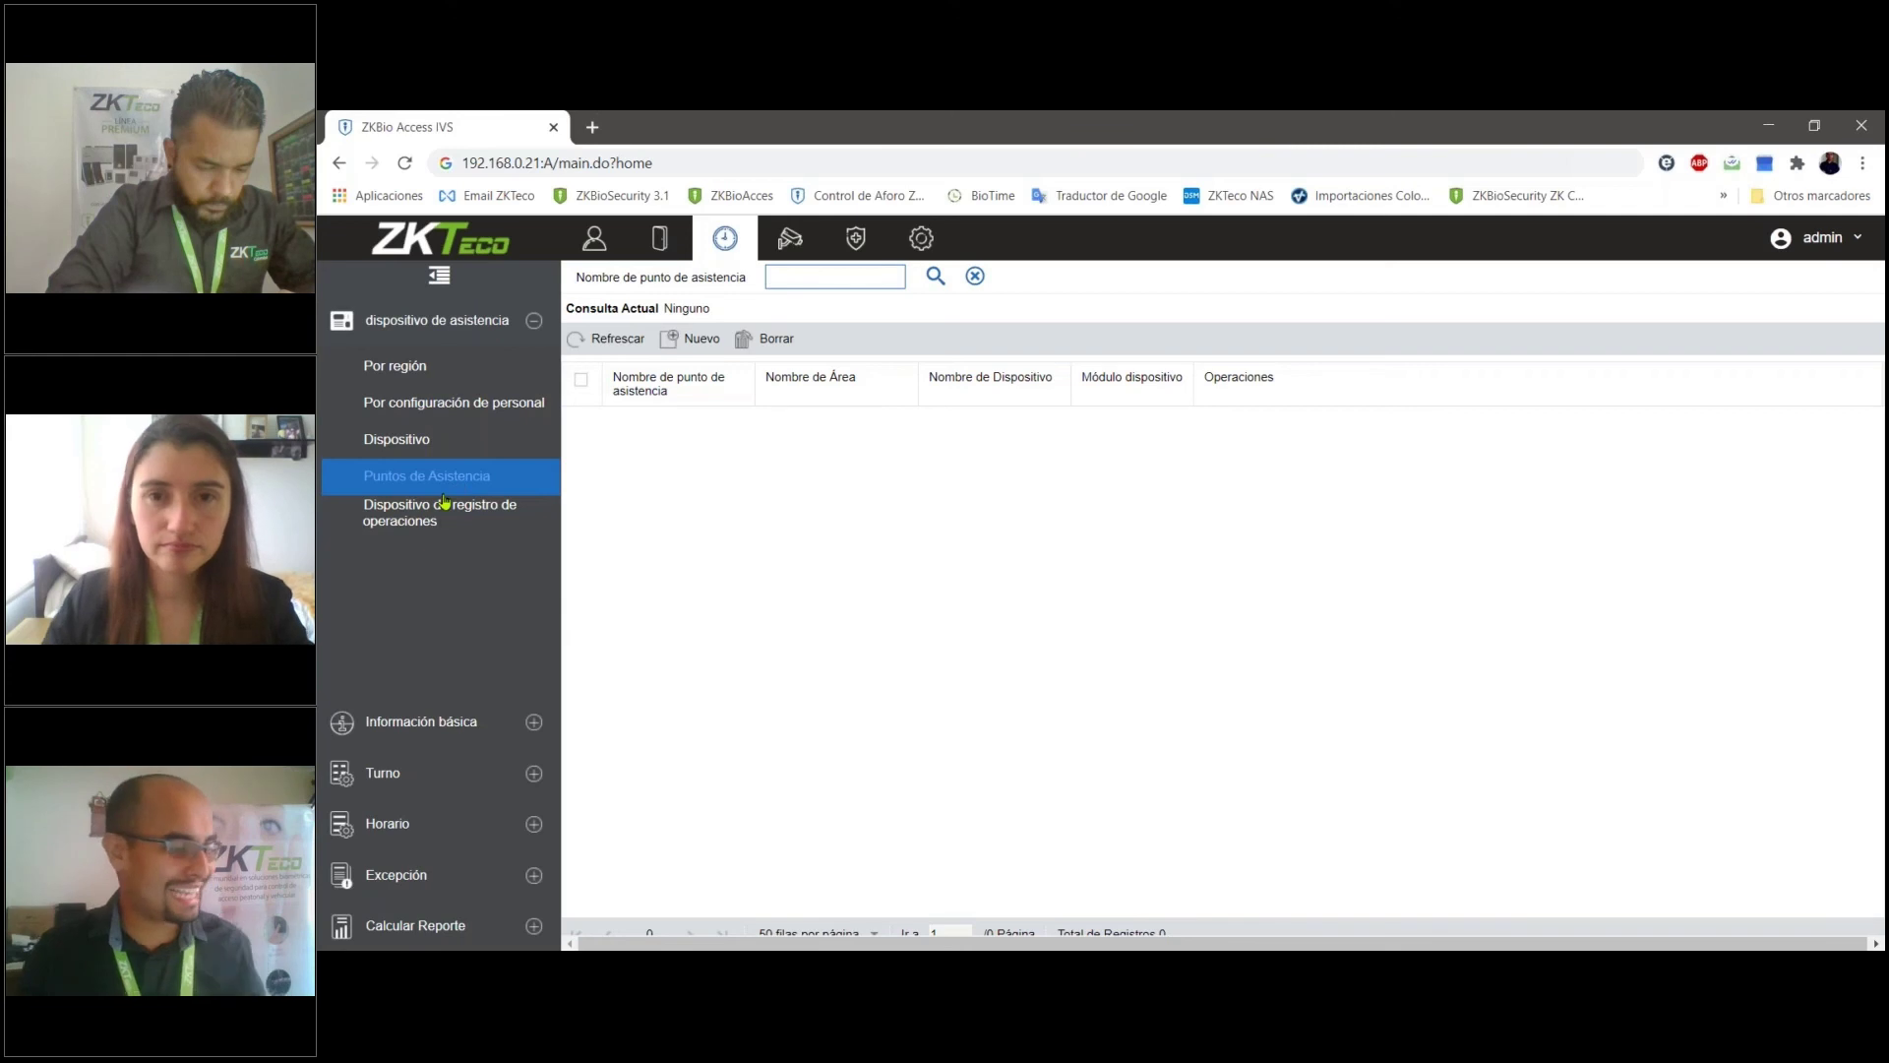
- Review the doors list in the devices module, then return to the attendance module
click(659, 238)
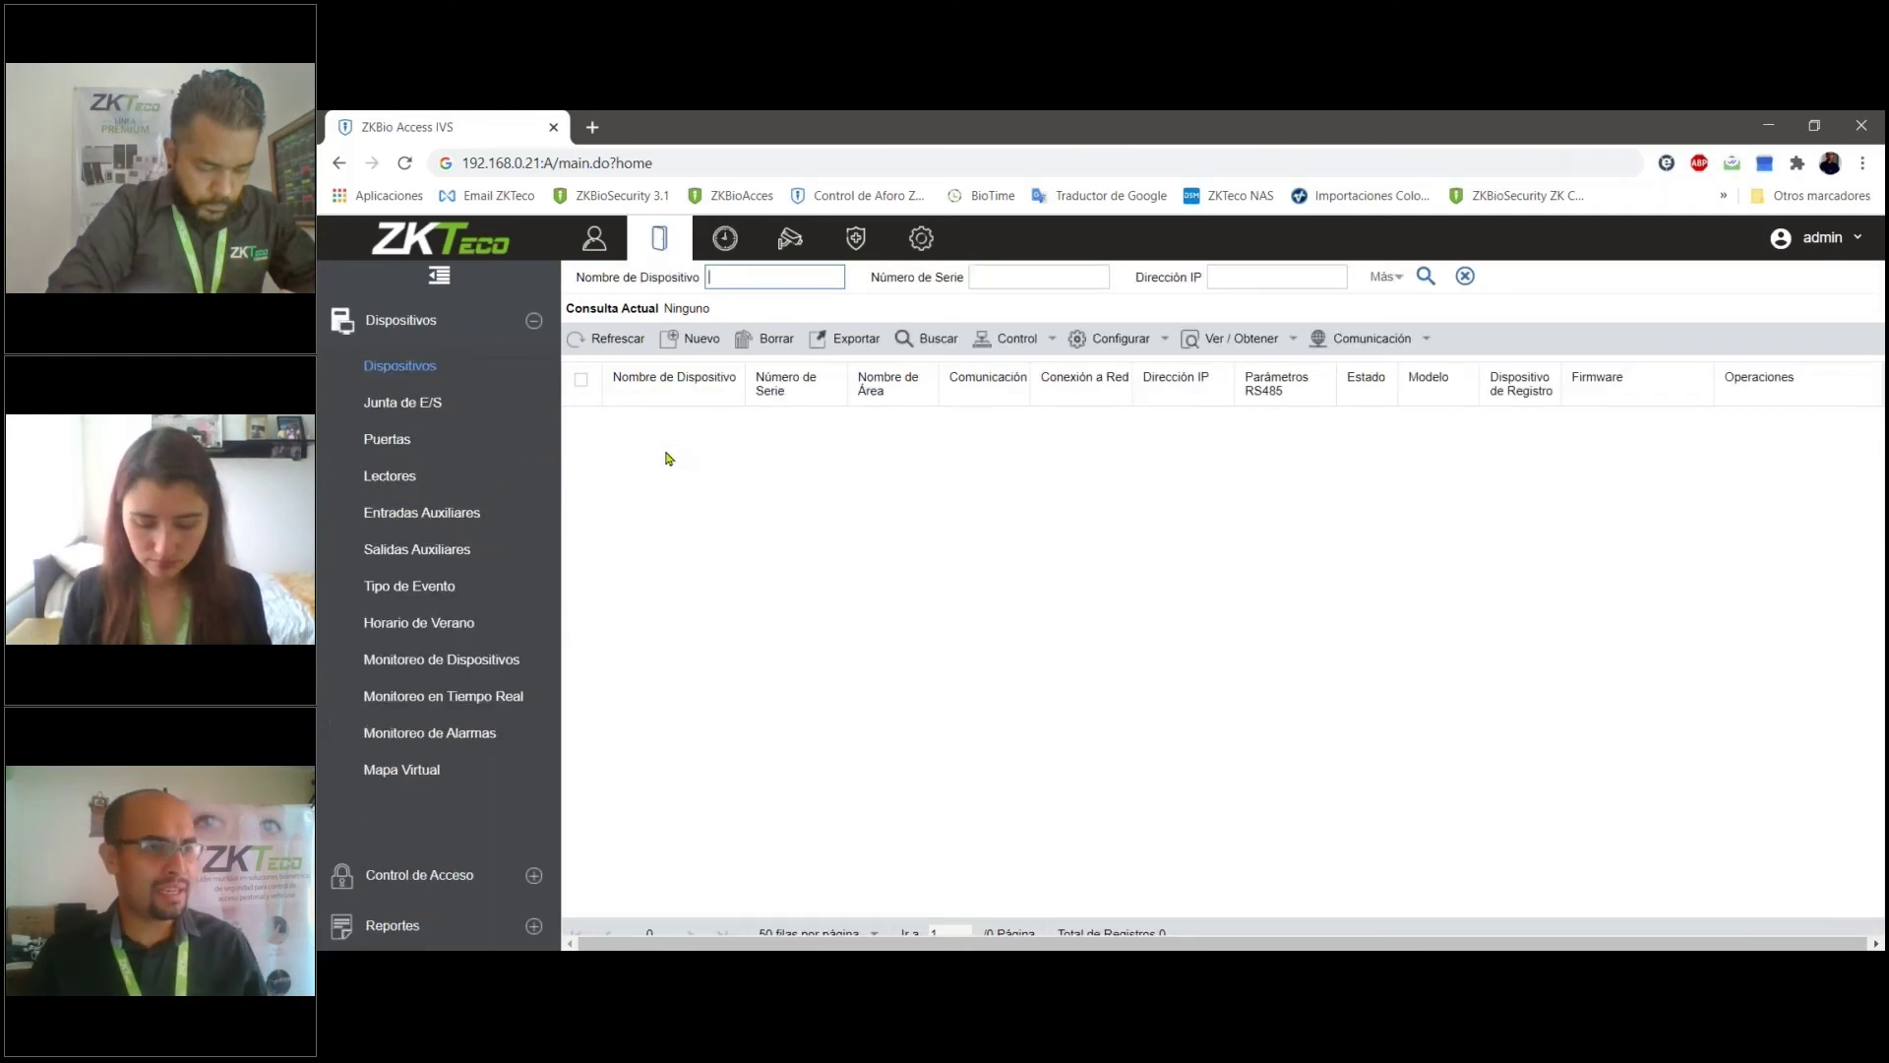
click(427, 444)
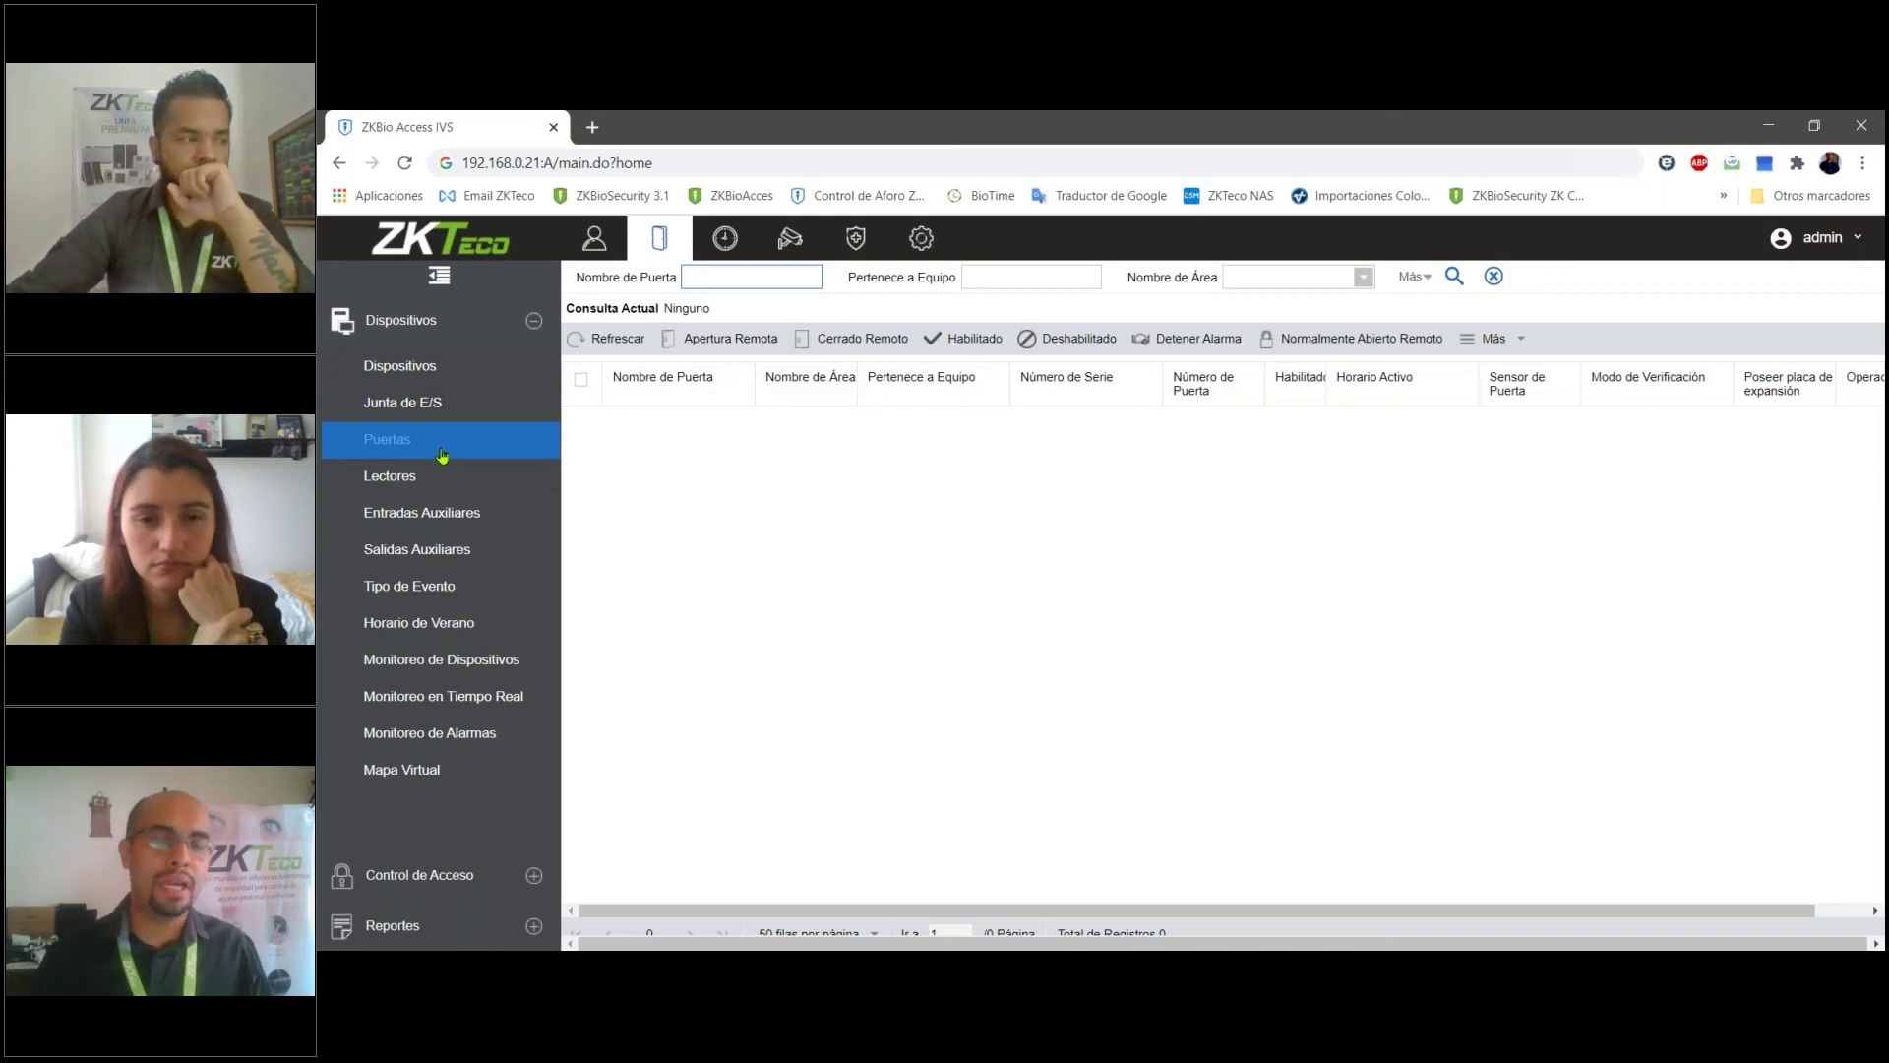
click(725, 237)
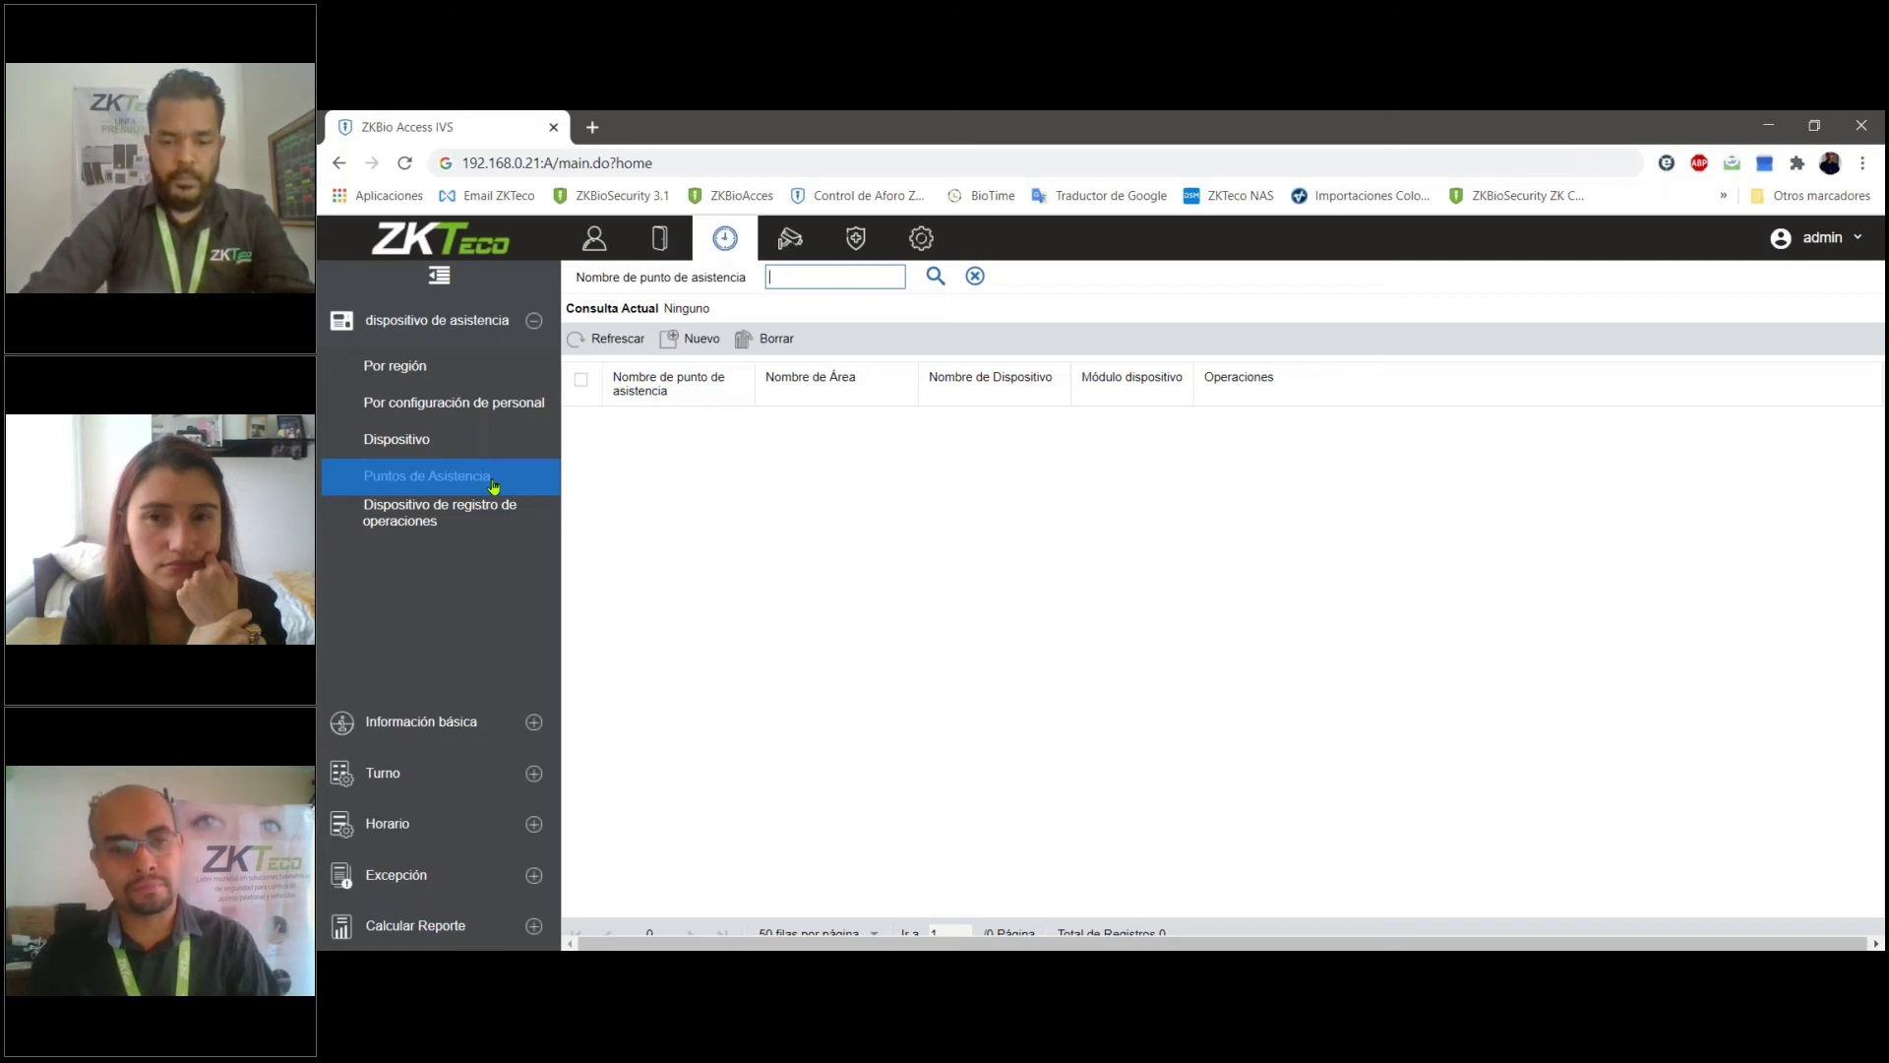
click(420, 774)
click(413, 823)
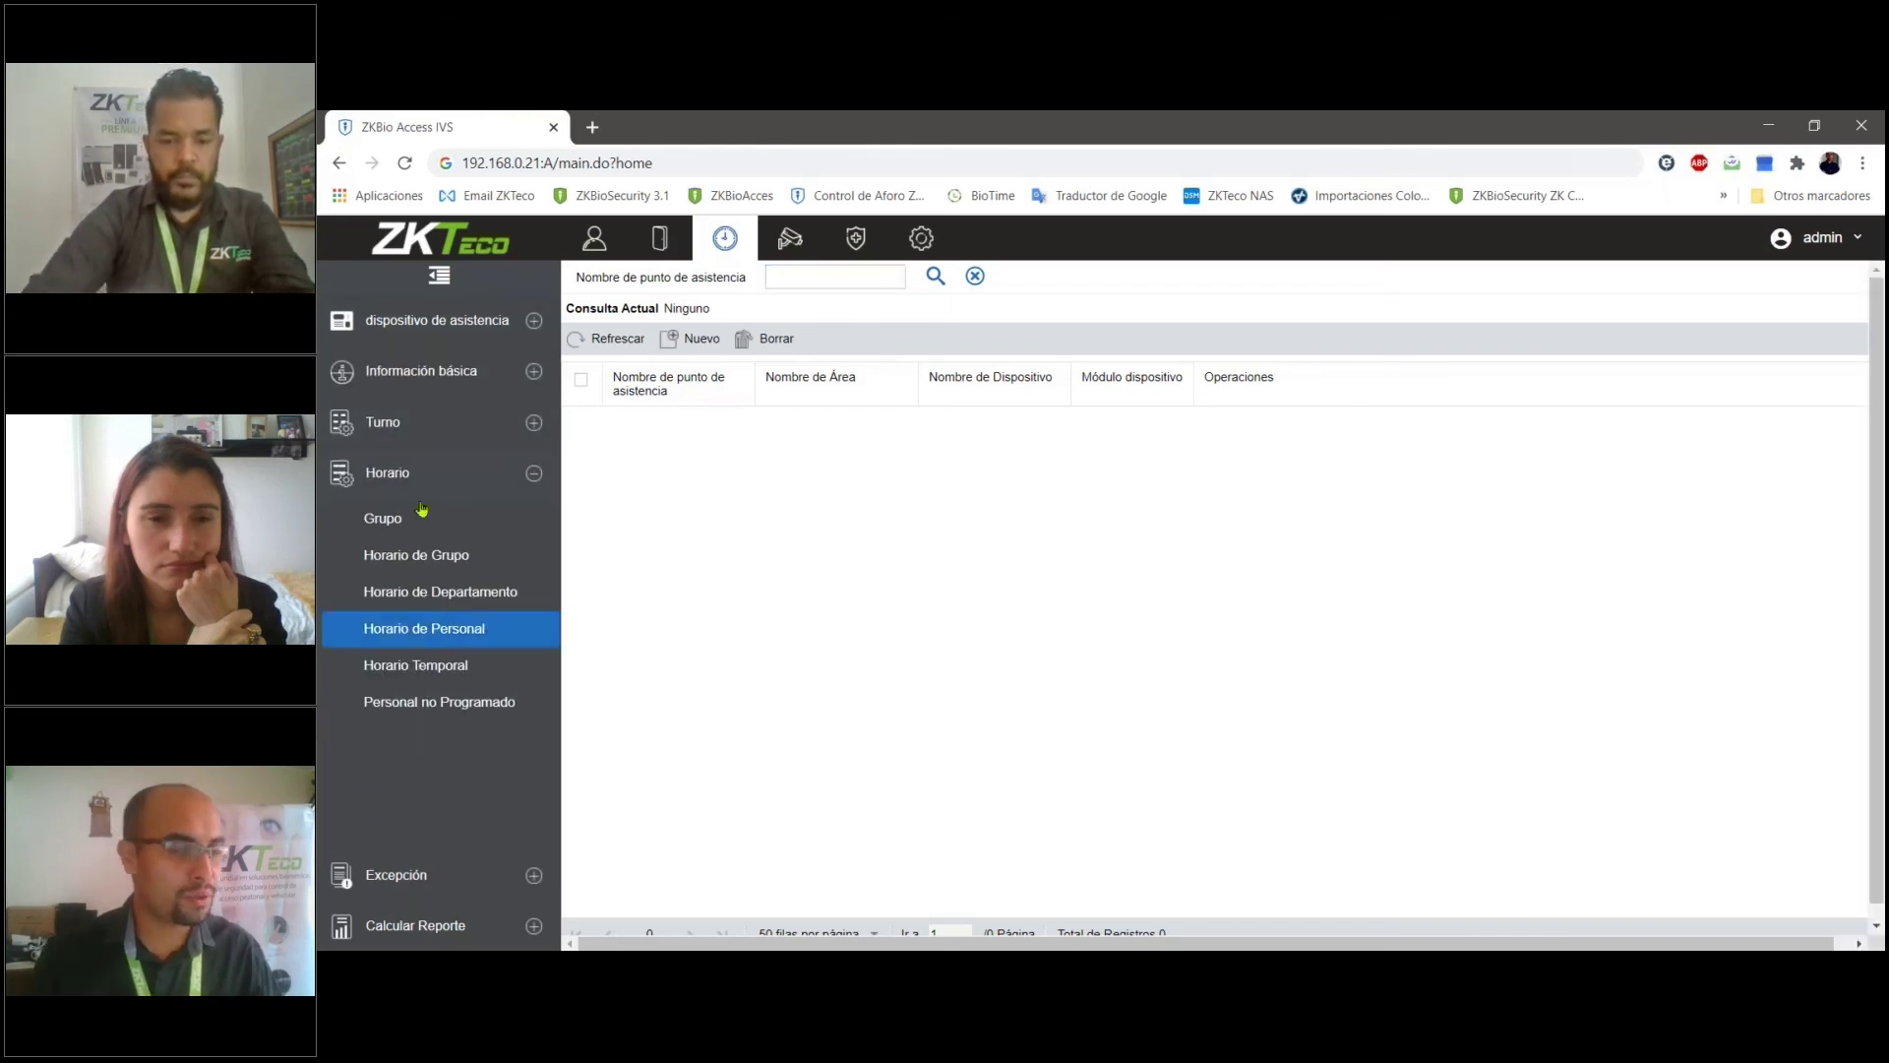
click(433, 319)
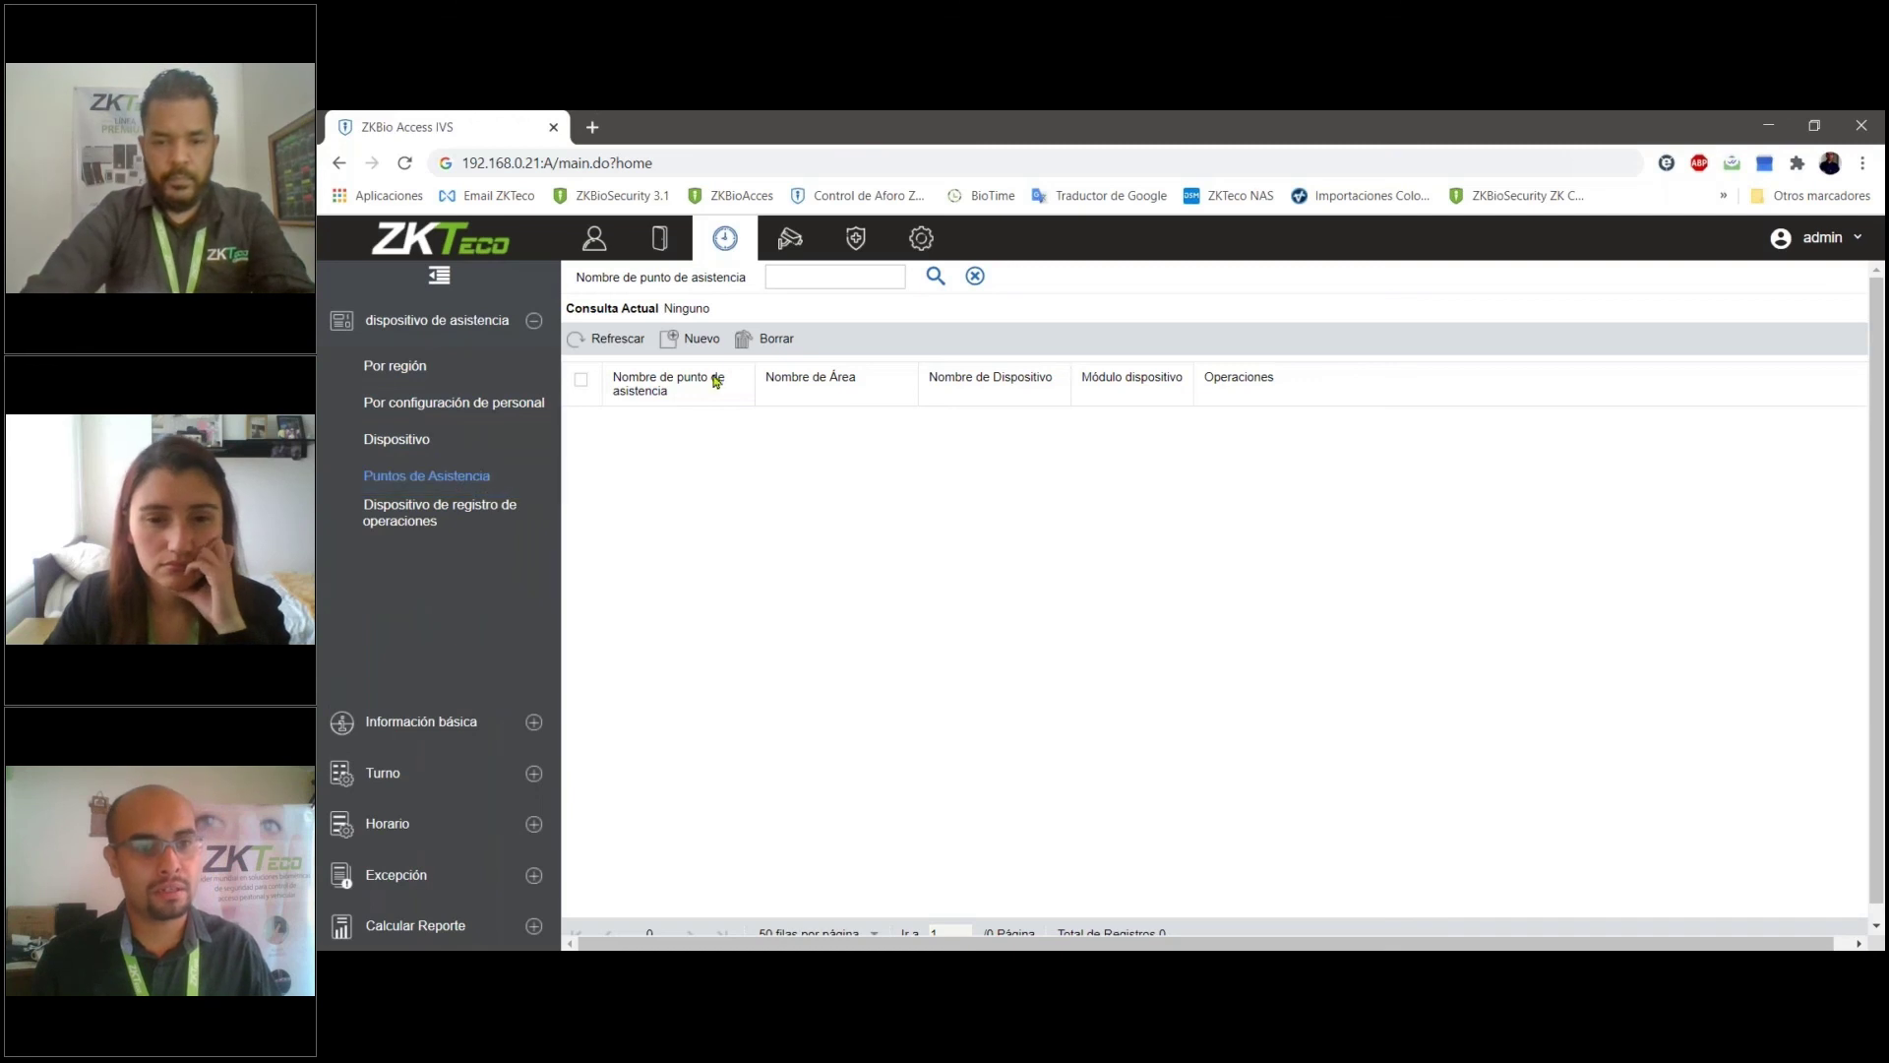
click(701, 340)
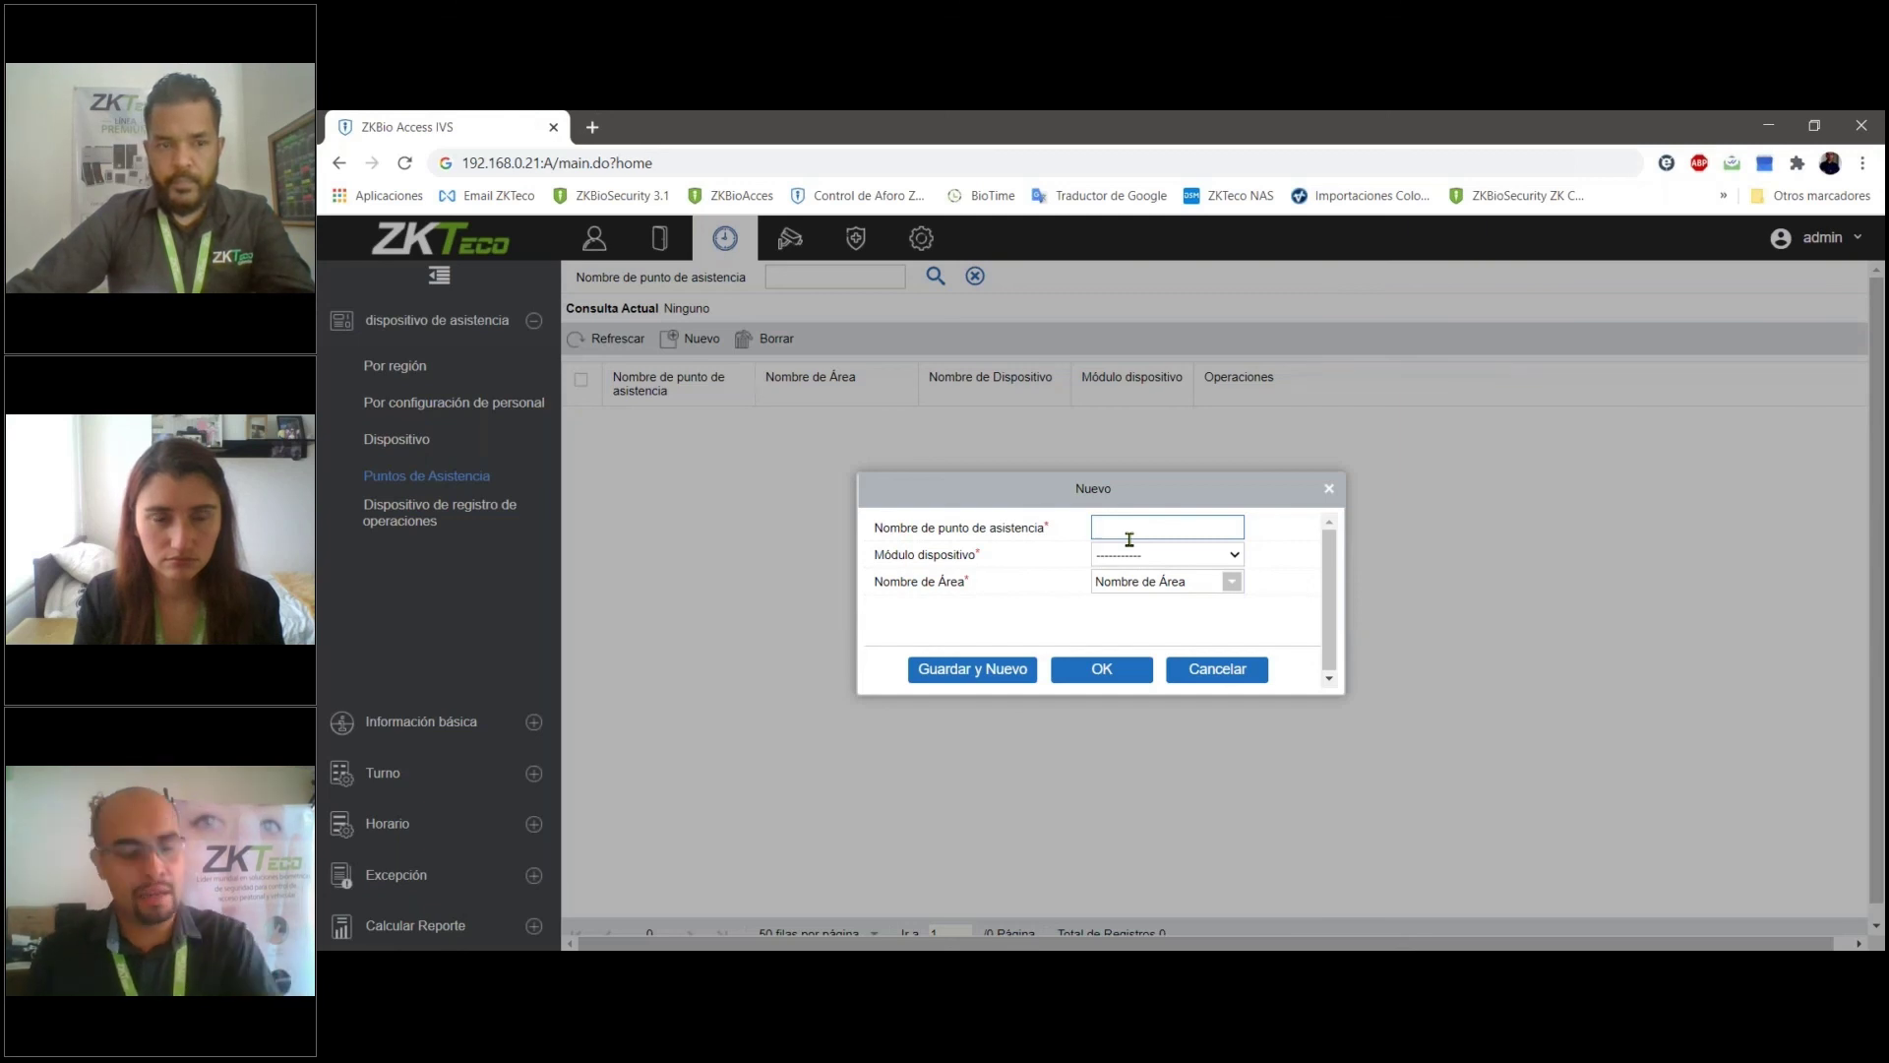
click(1220, 669)
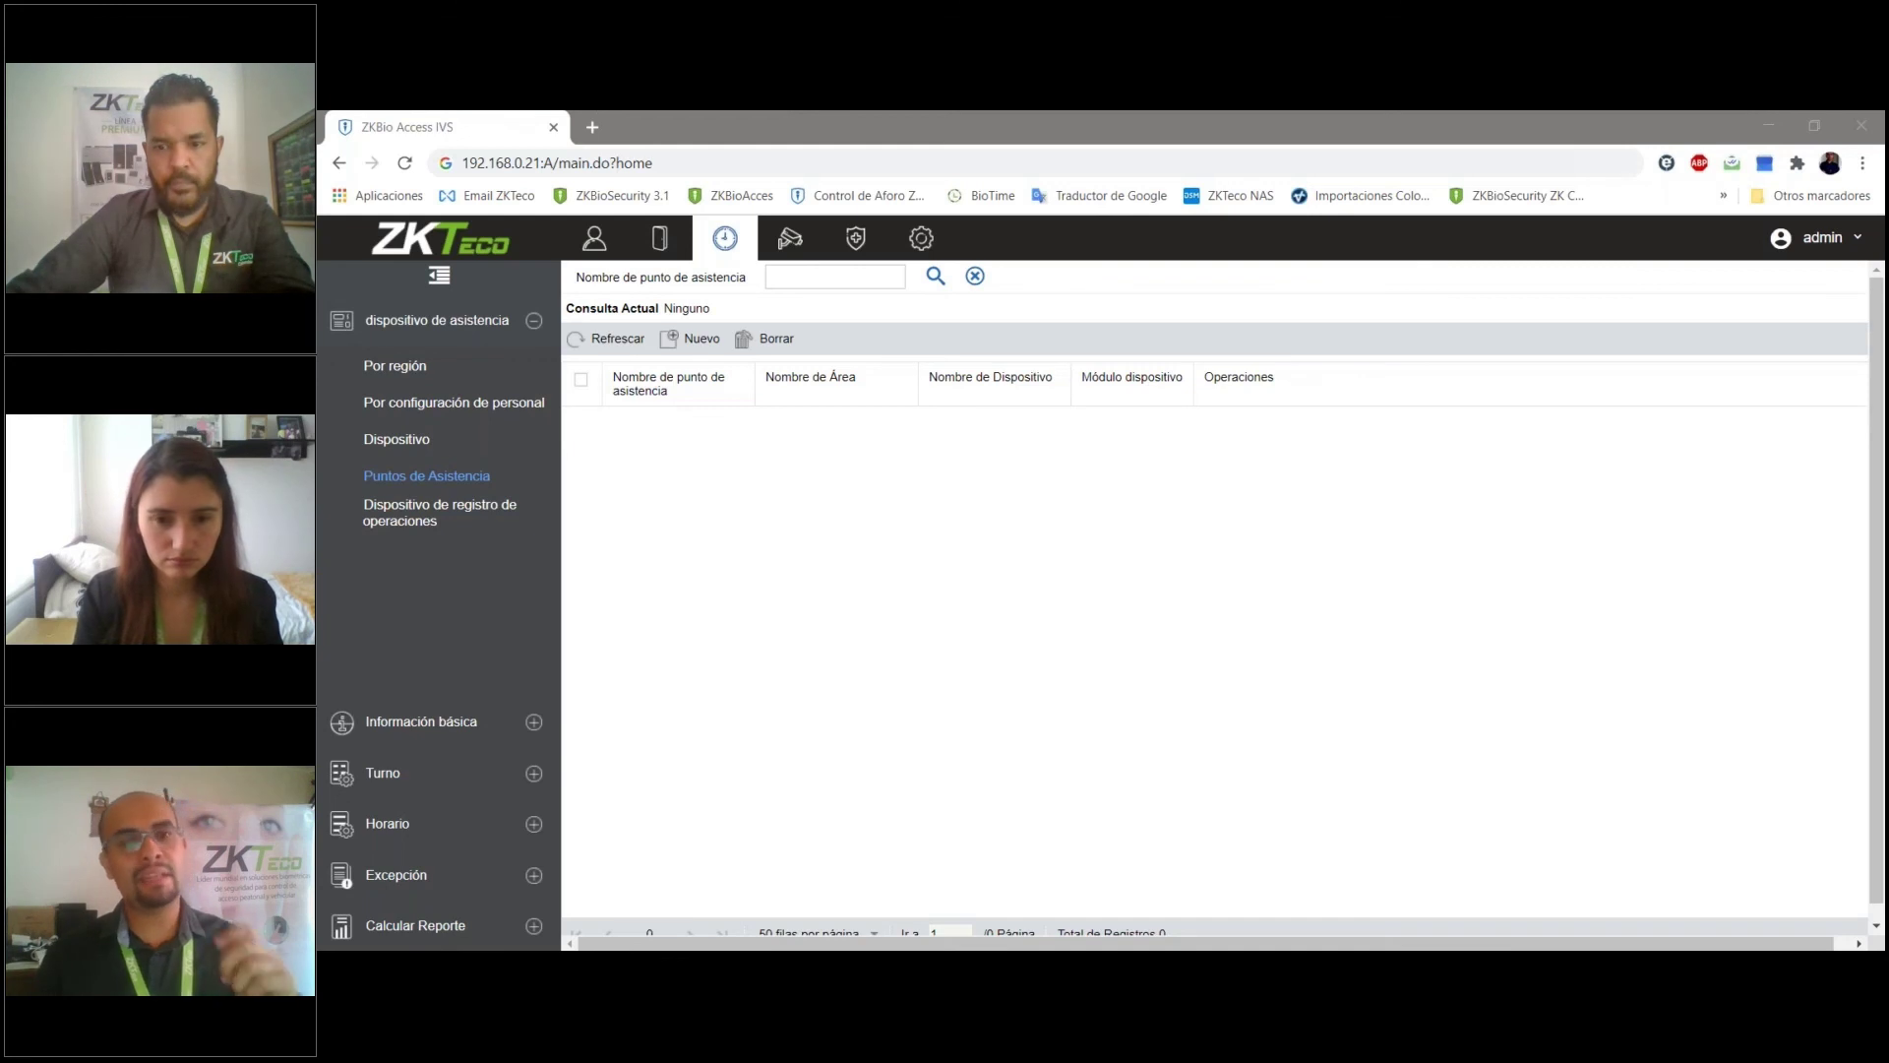
- In system settings under Privilegios, view the Privilegios roles list and then the Usuarios list
click(920, 238)
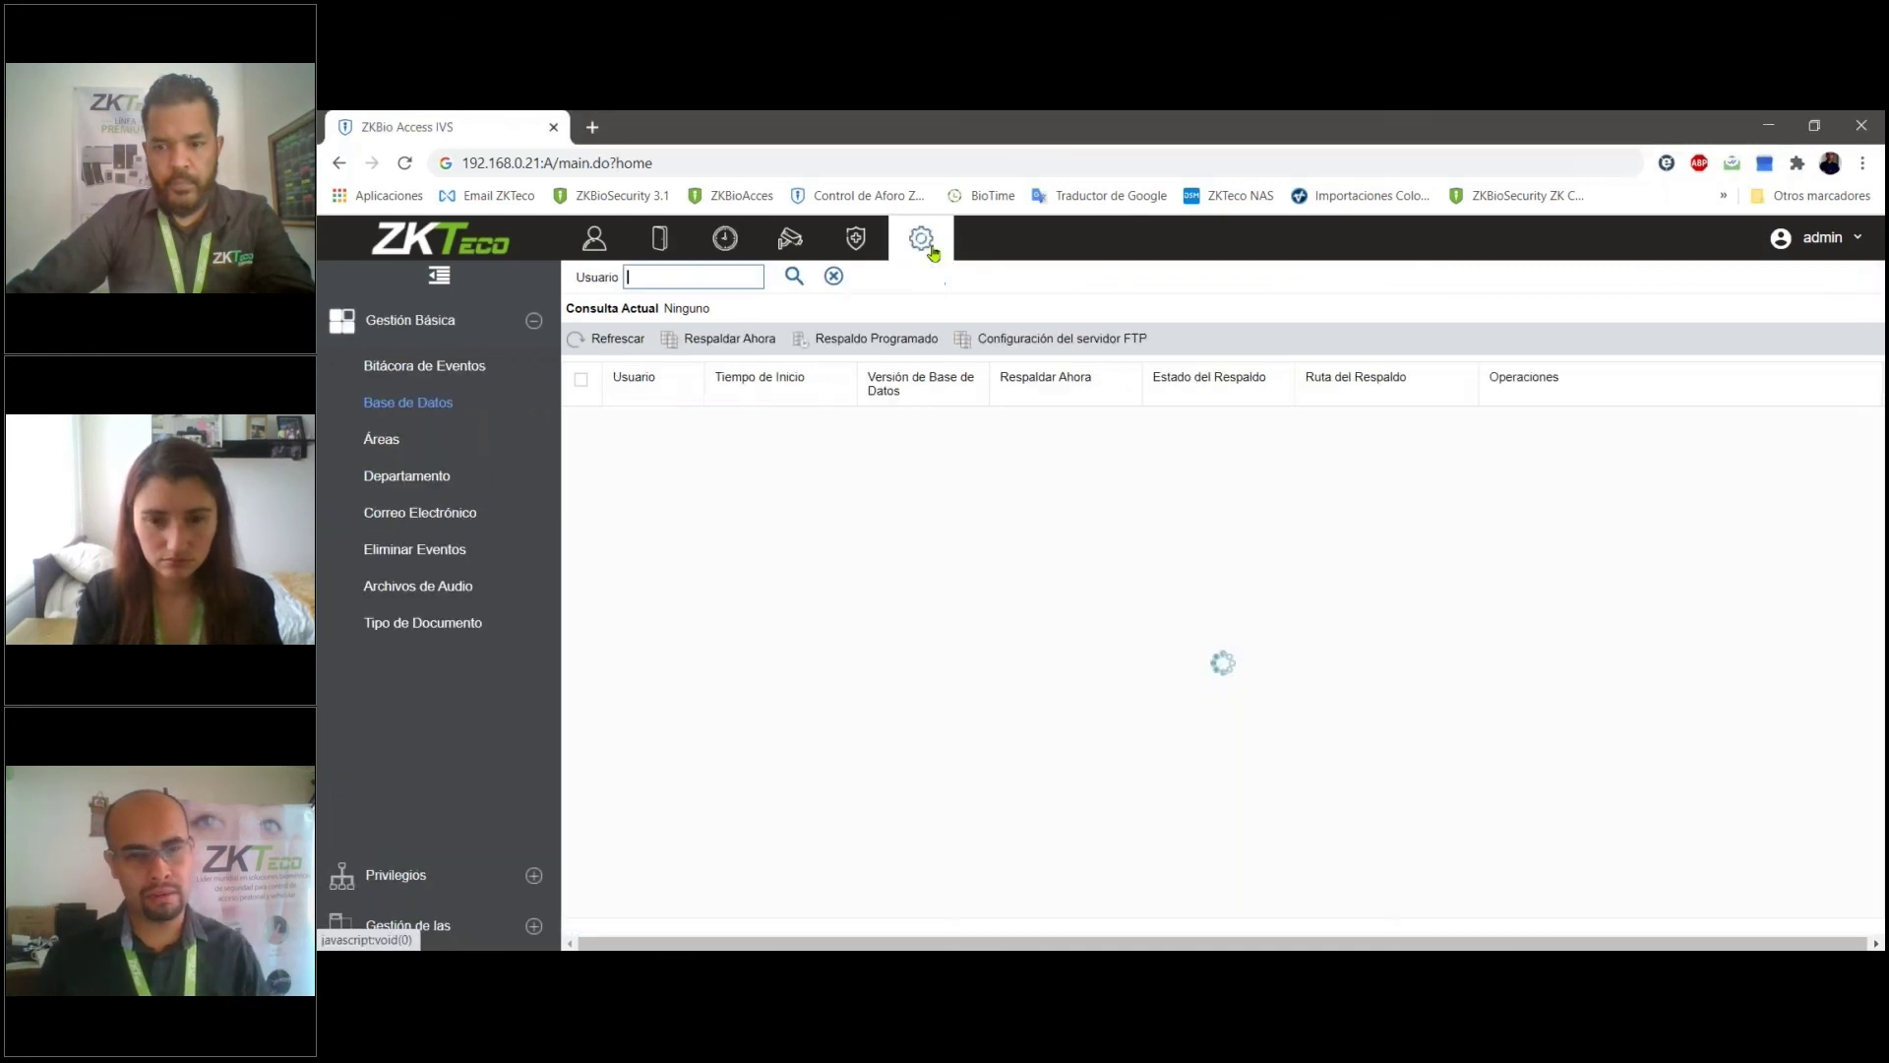
click(433, 878)
click(470, 427)
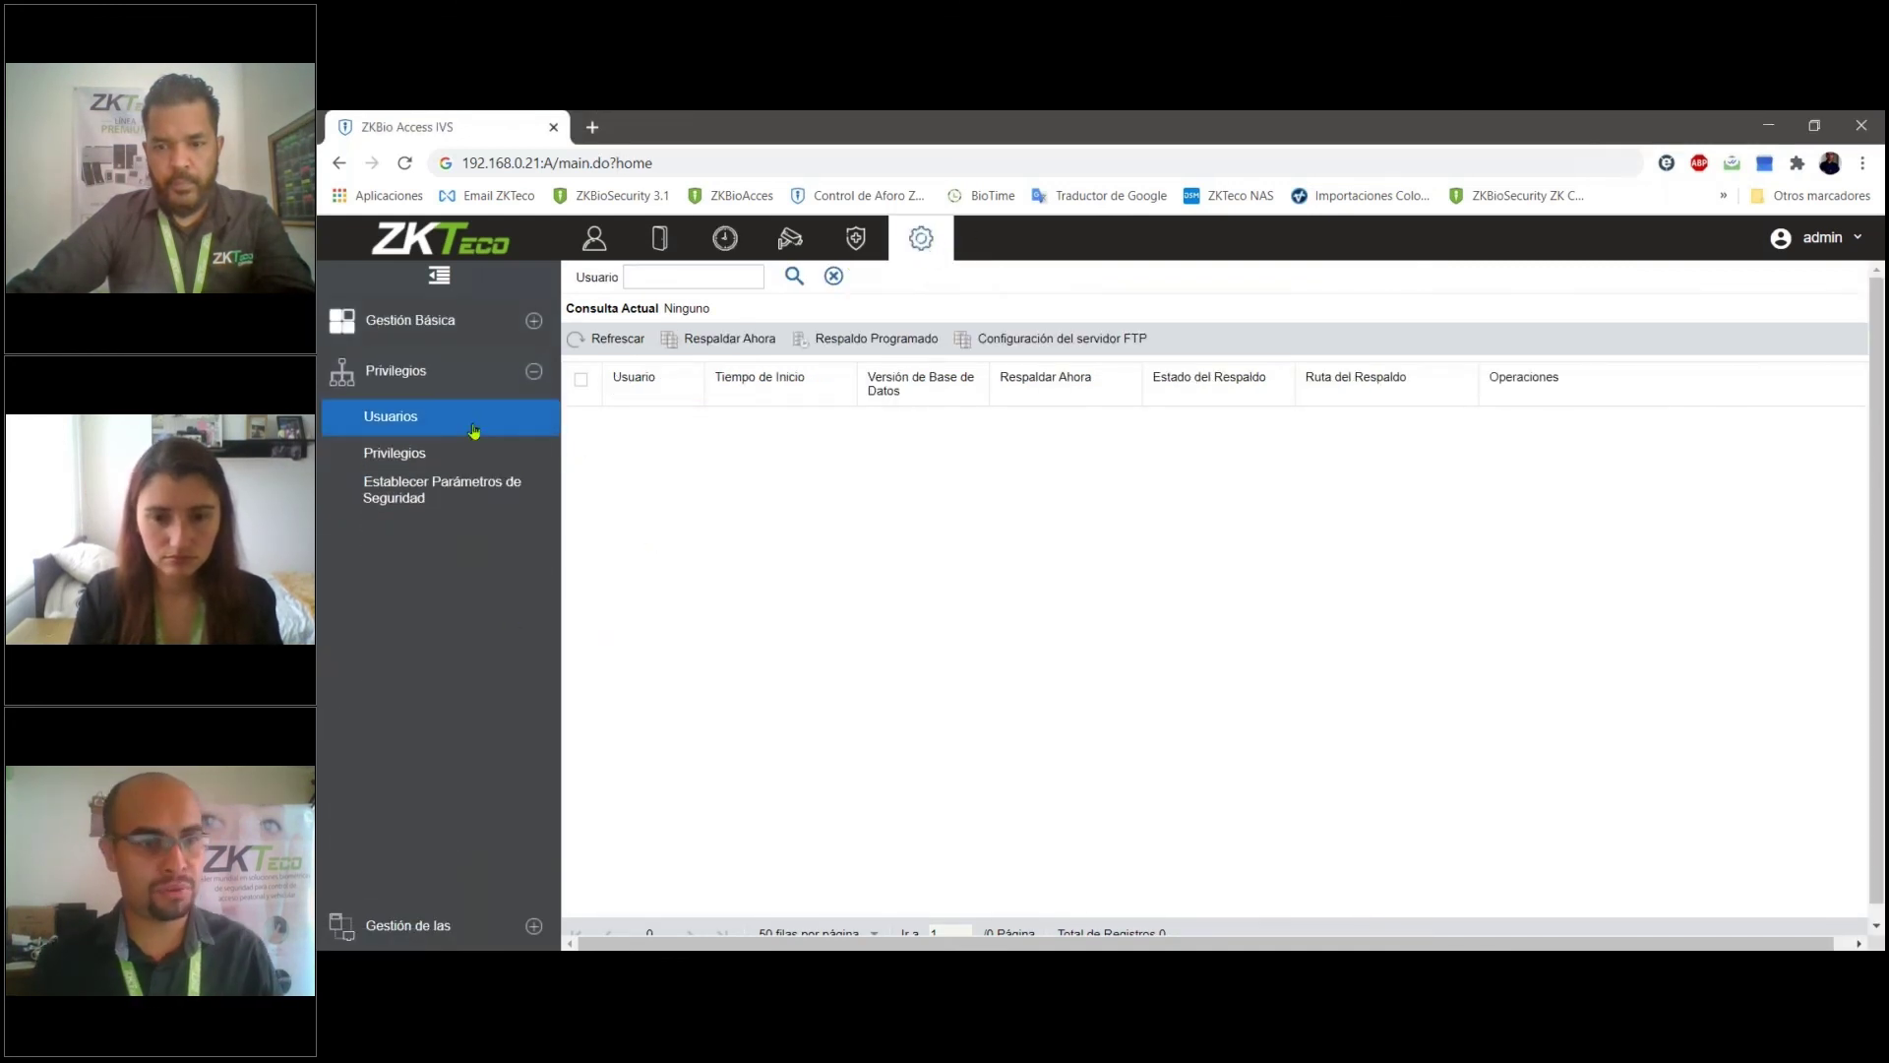
click(500, 454)
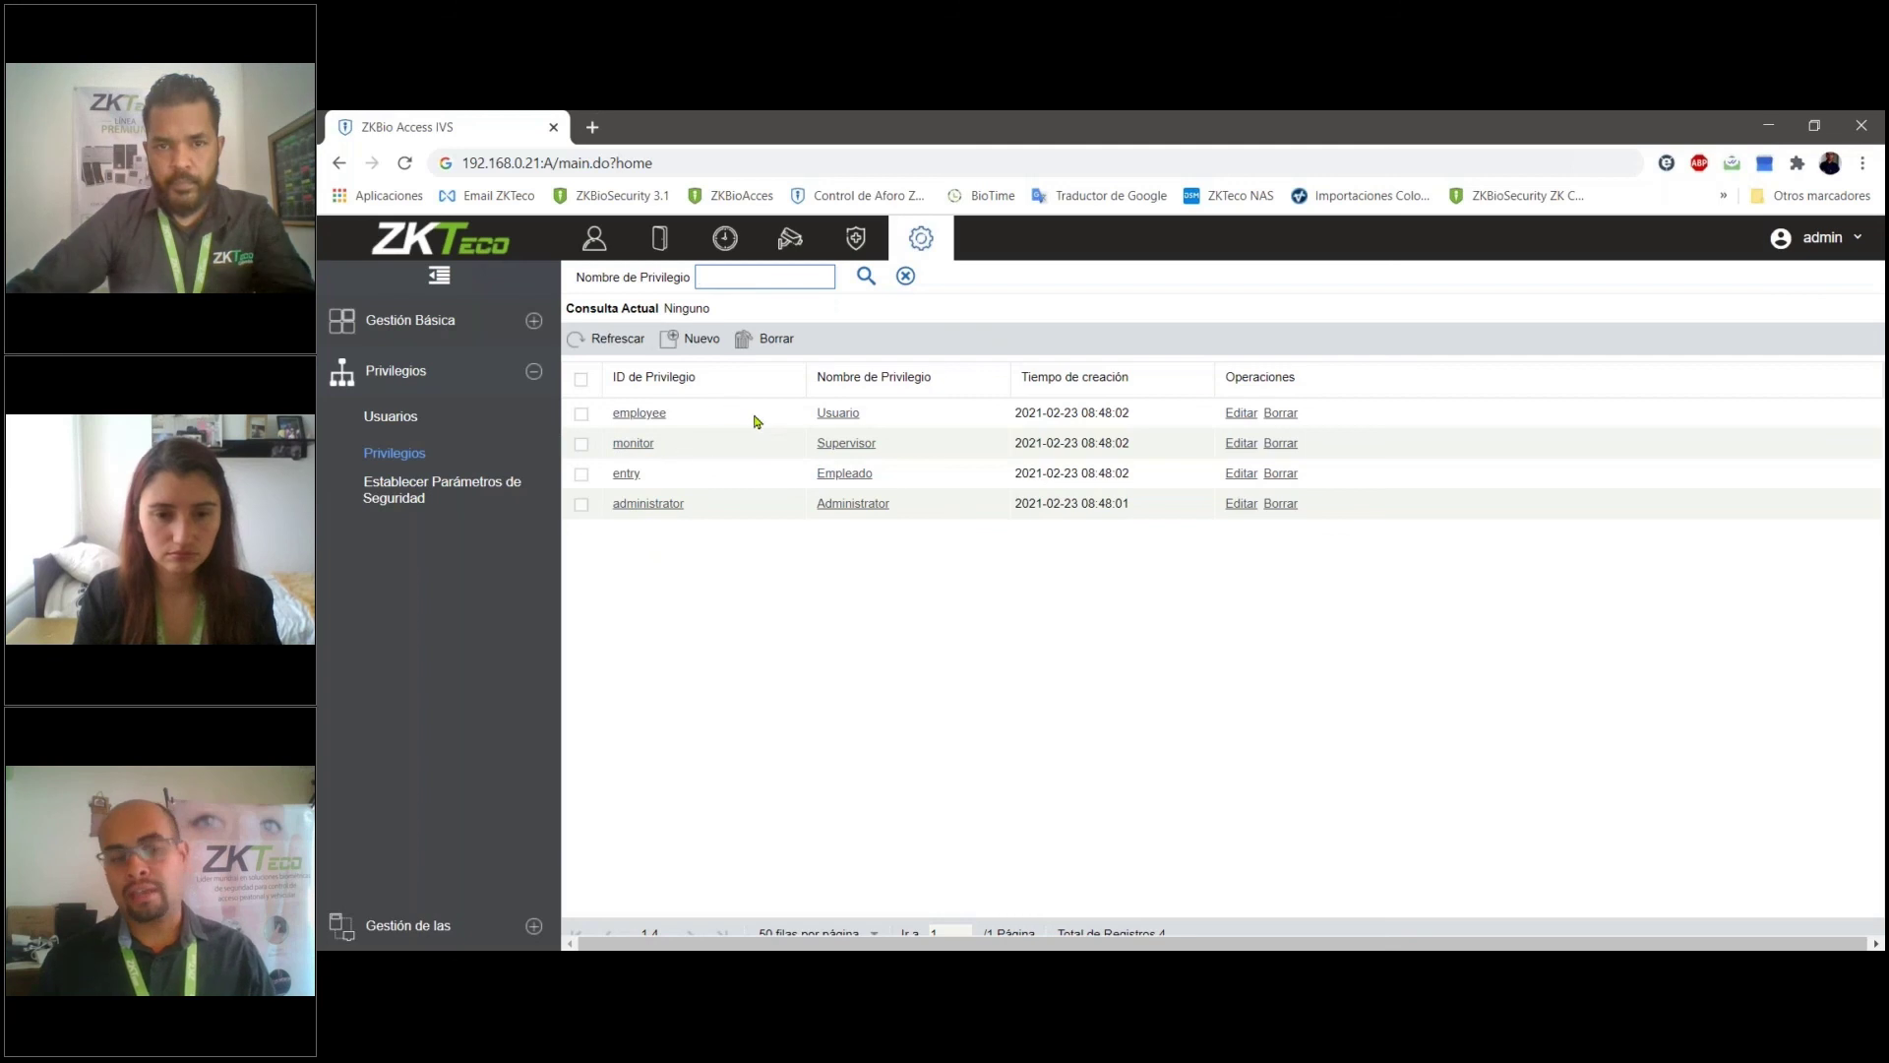
click(483, 436)
- Start a new system user and give it the Supervisor privilege
click(694, 339)
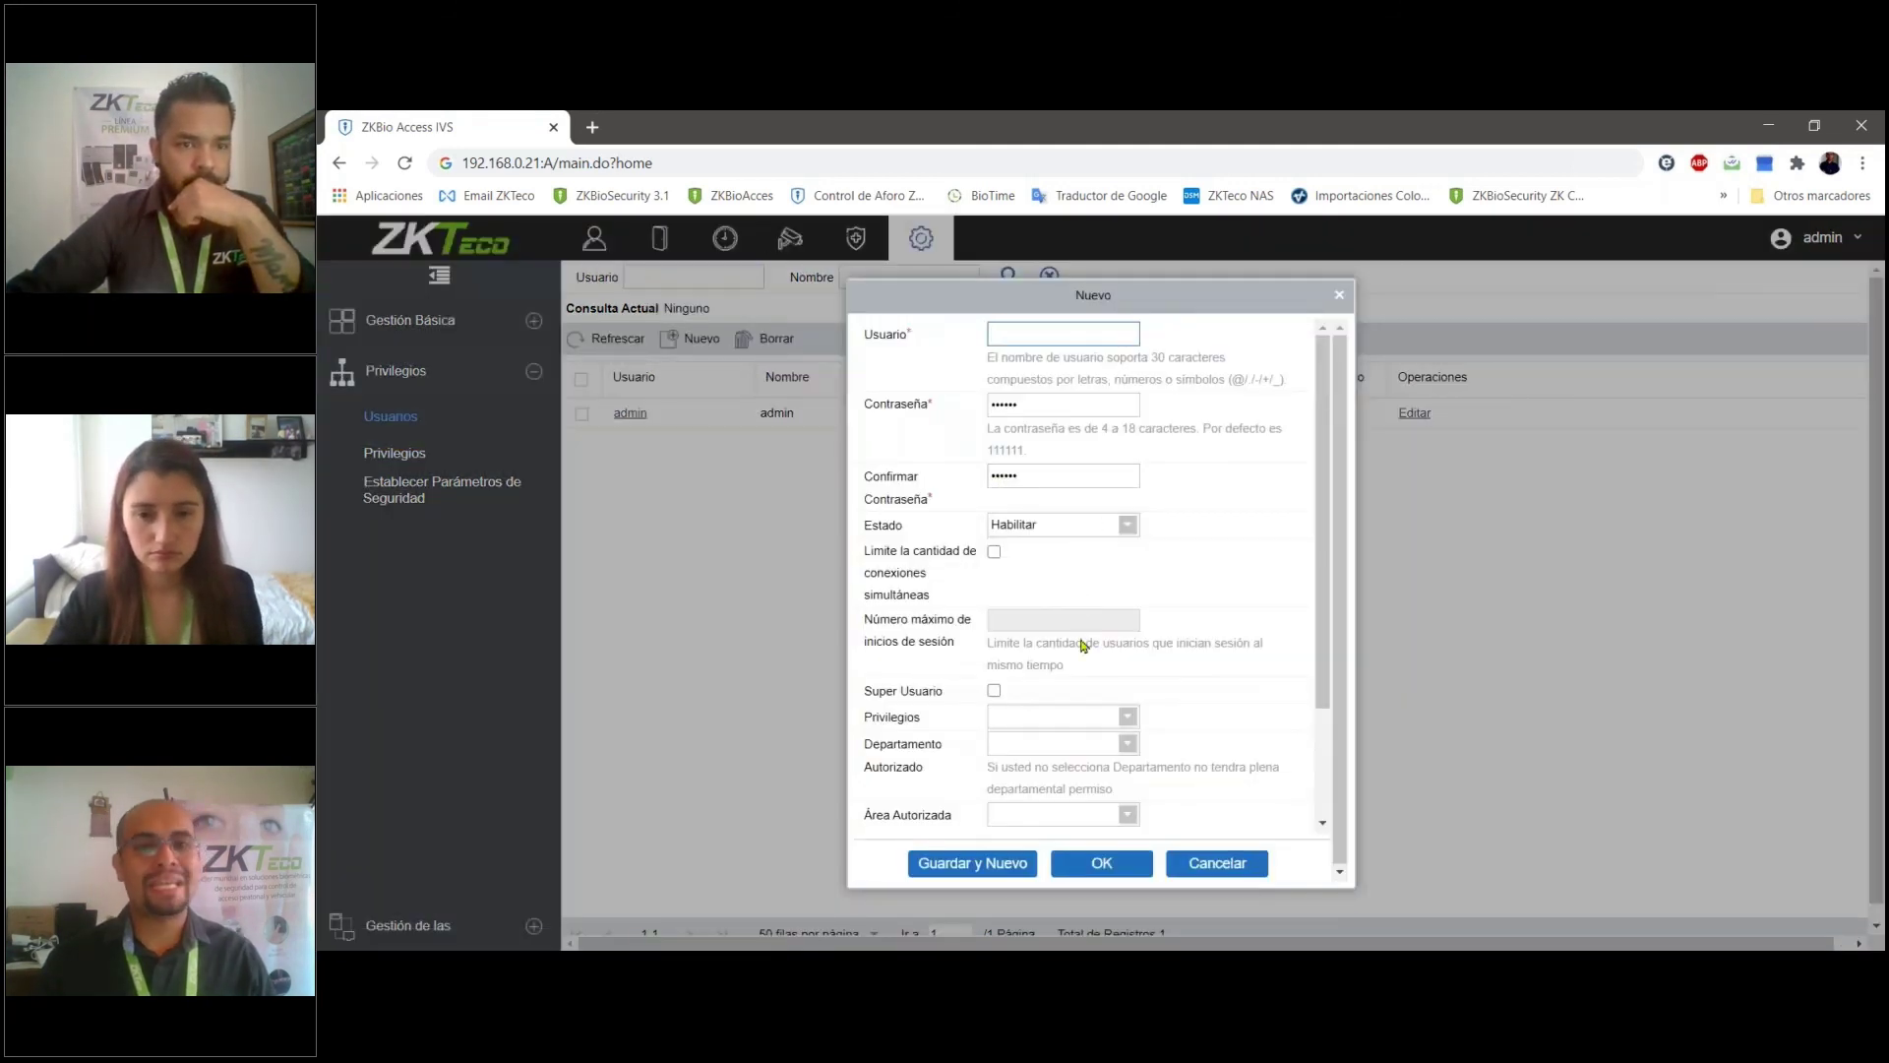
click(1128, 716)
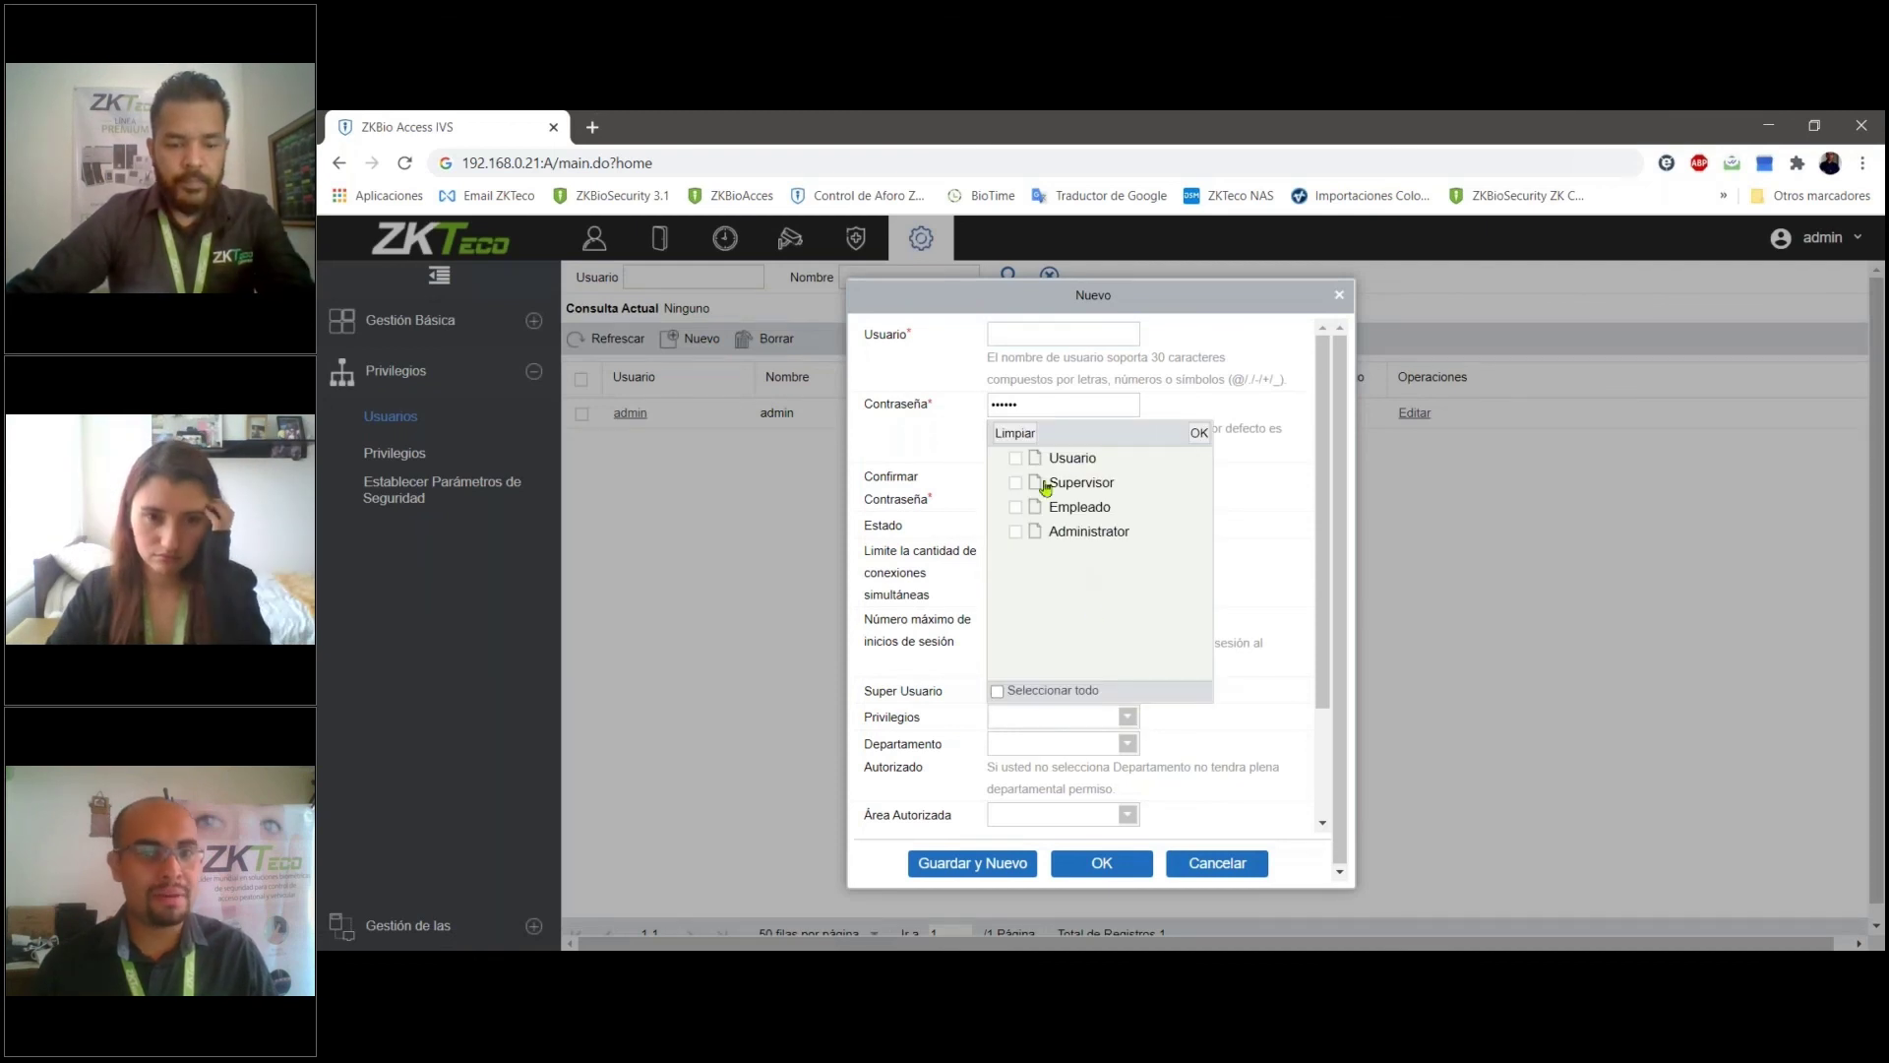
click(1231, 476)
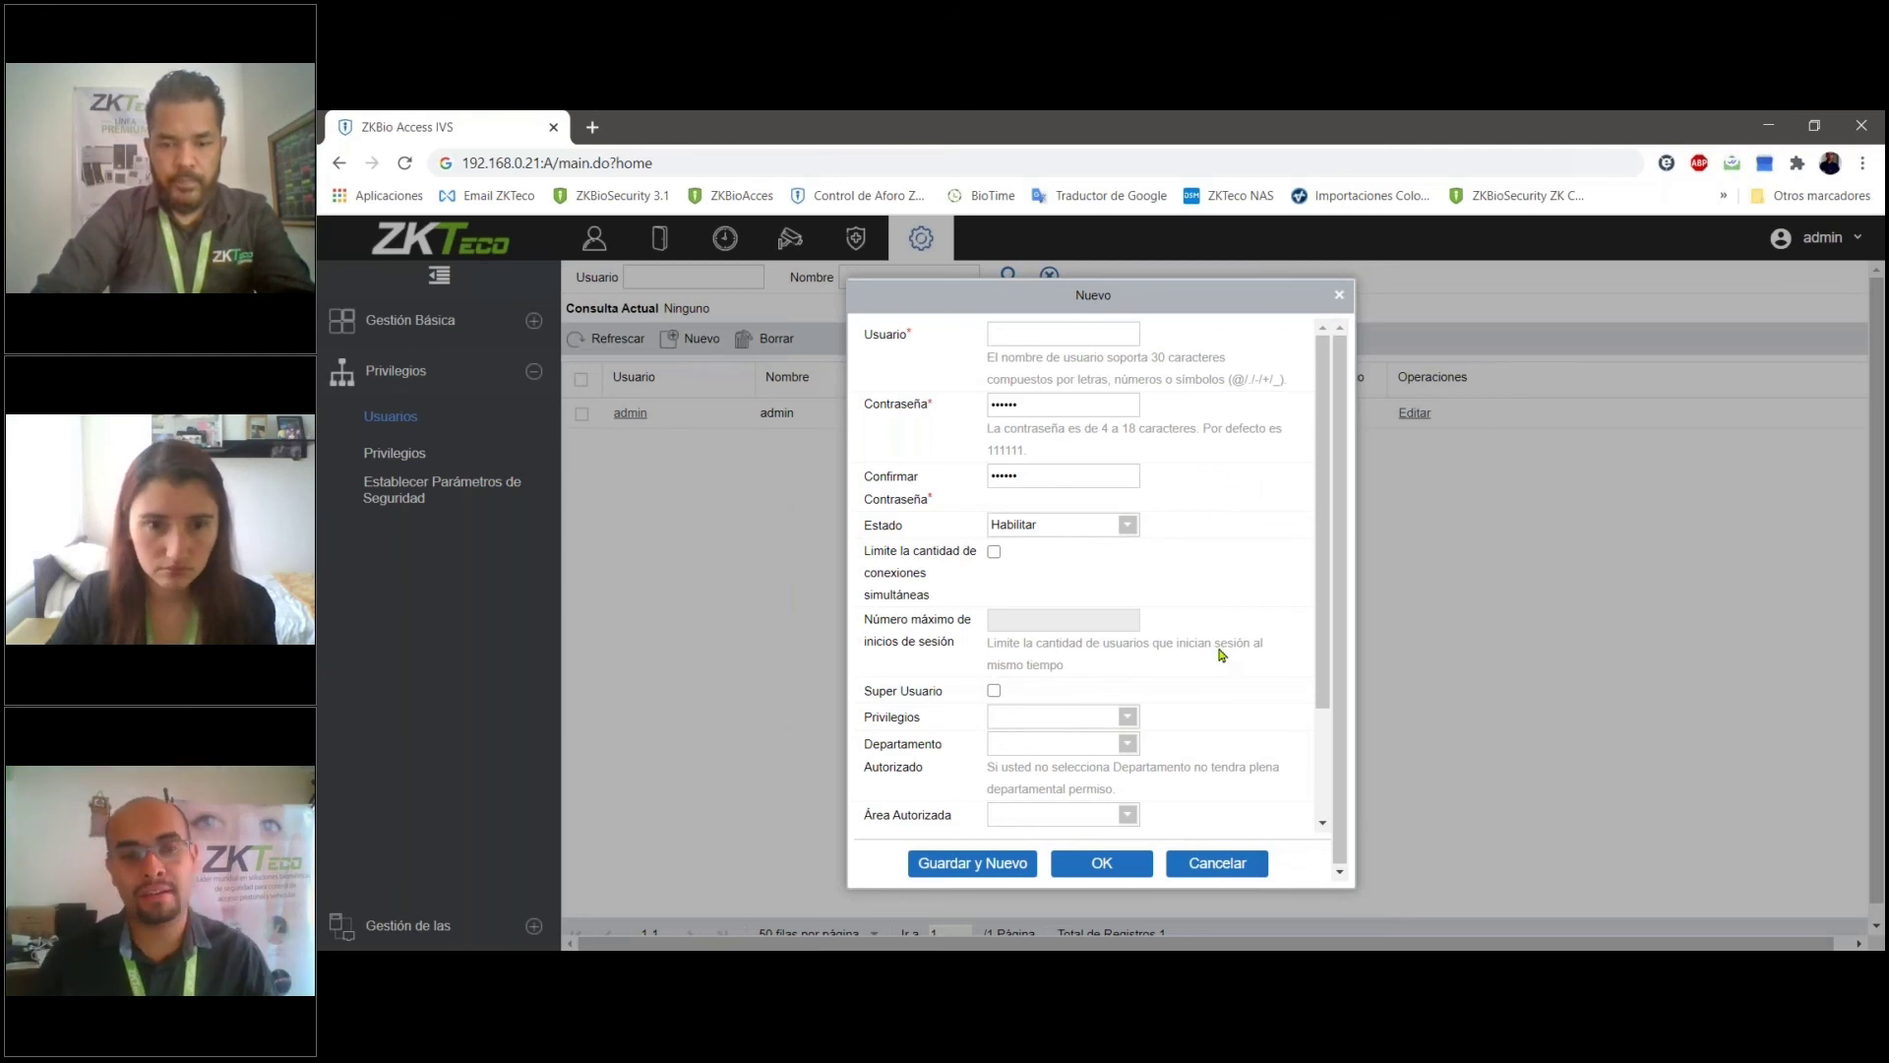
click(1131, 718)
click(1133, 719)
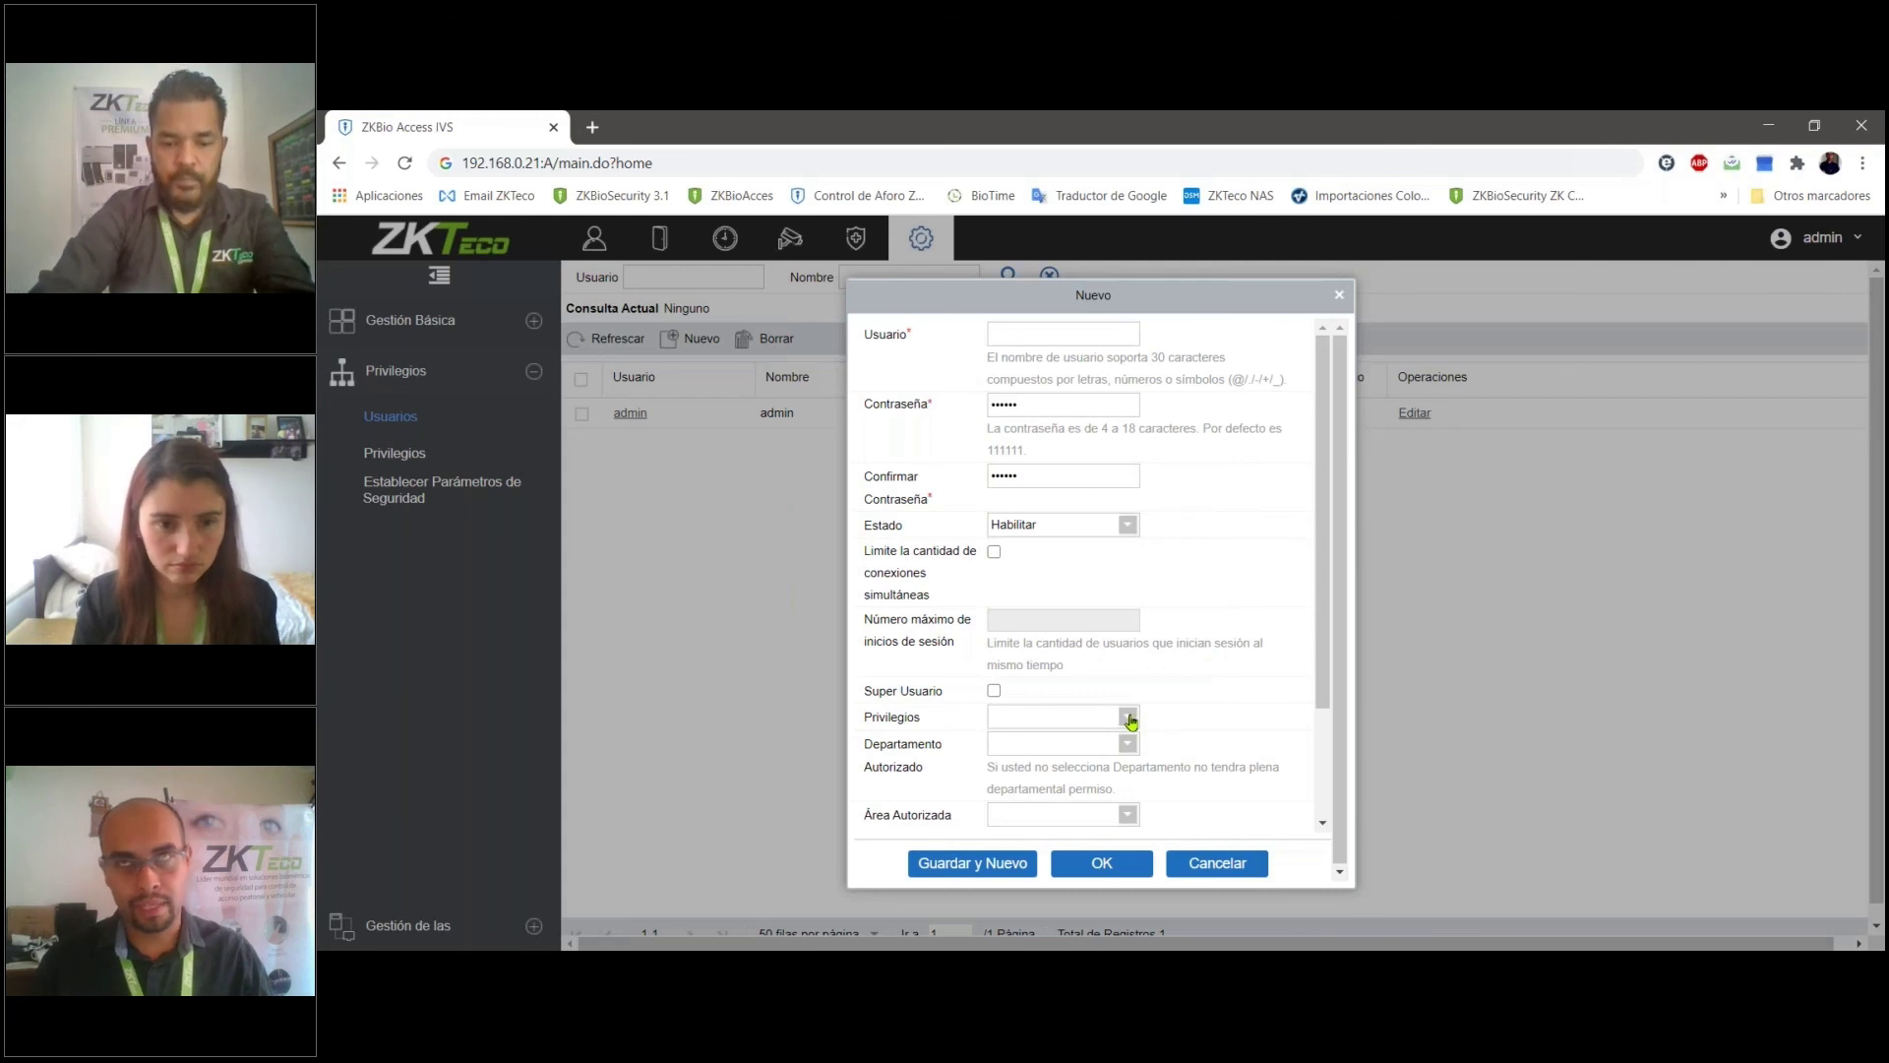
click(1133, 719)
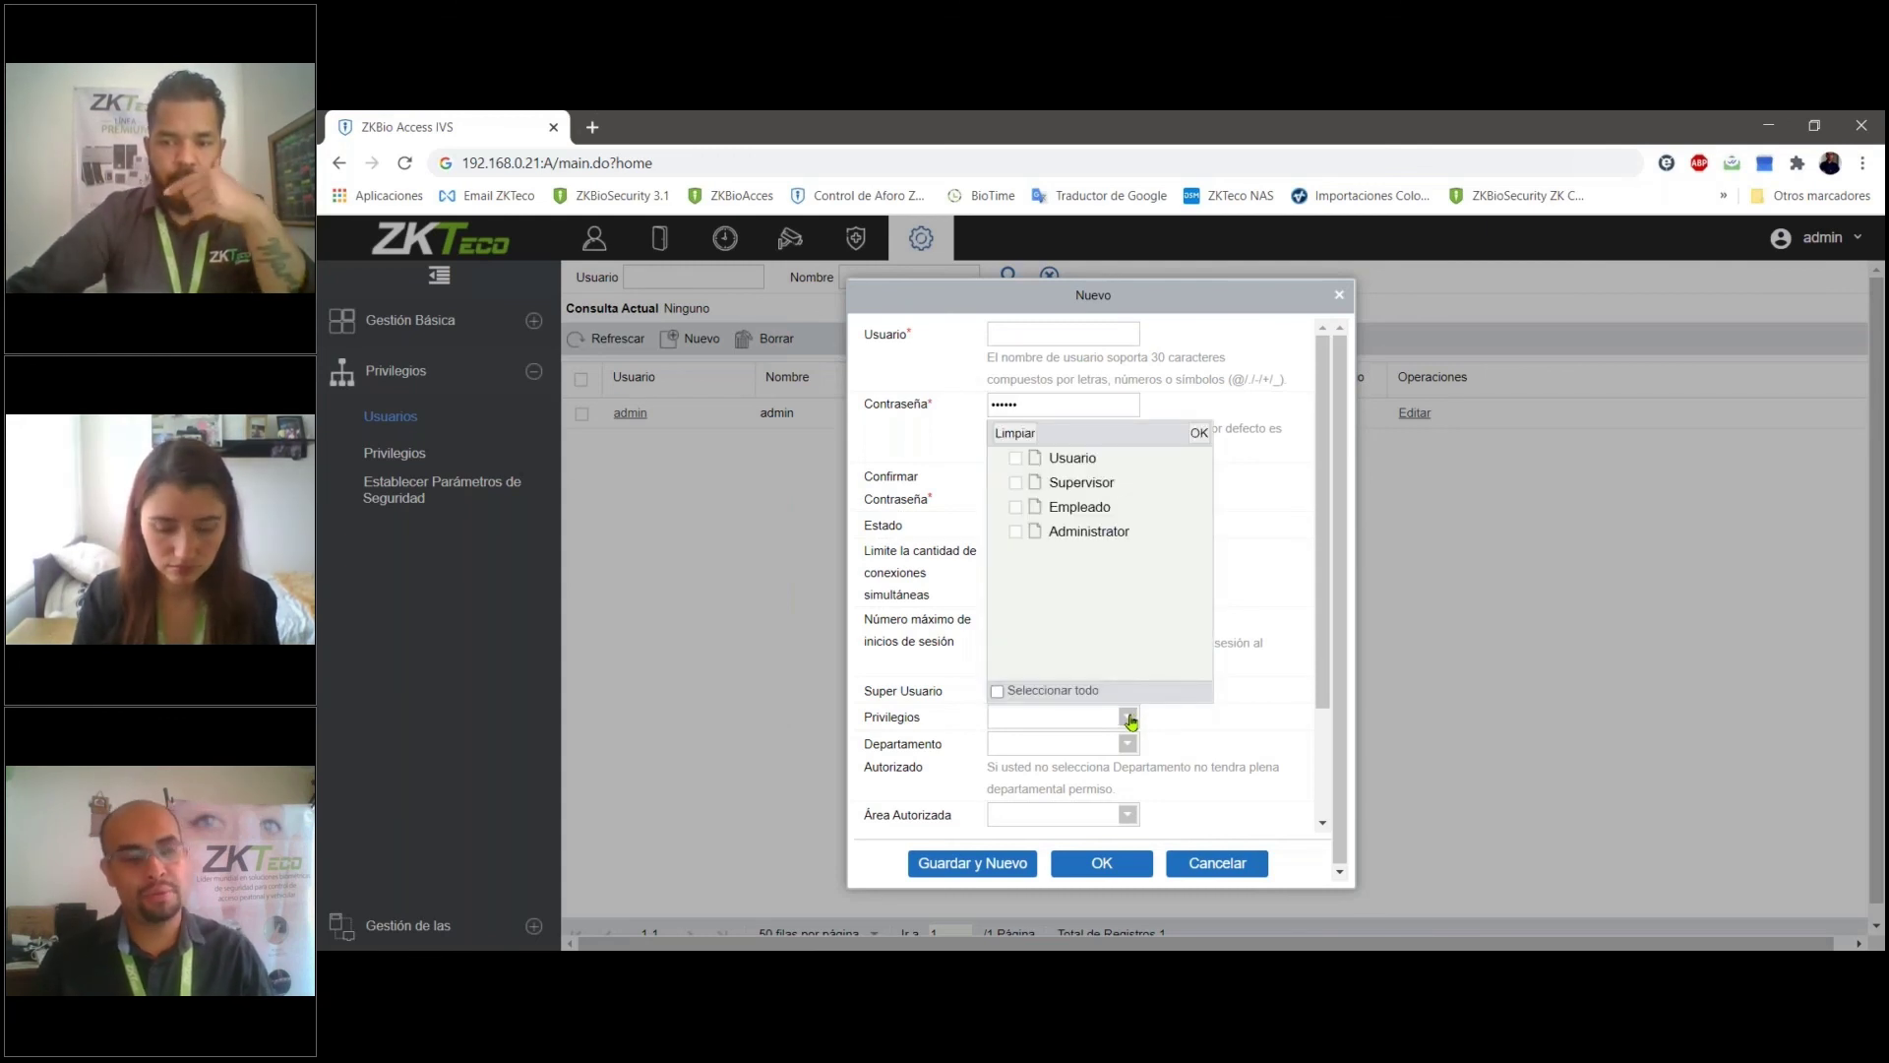
click(1131, 719)
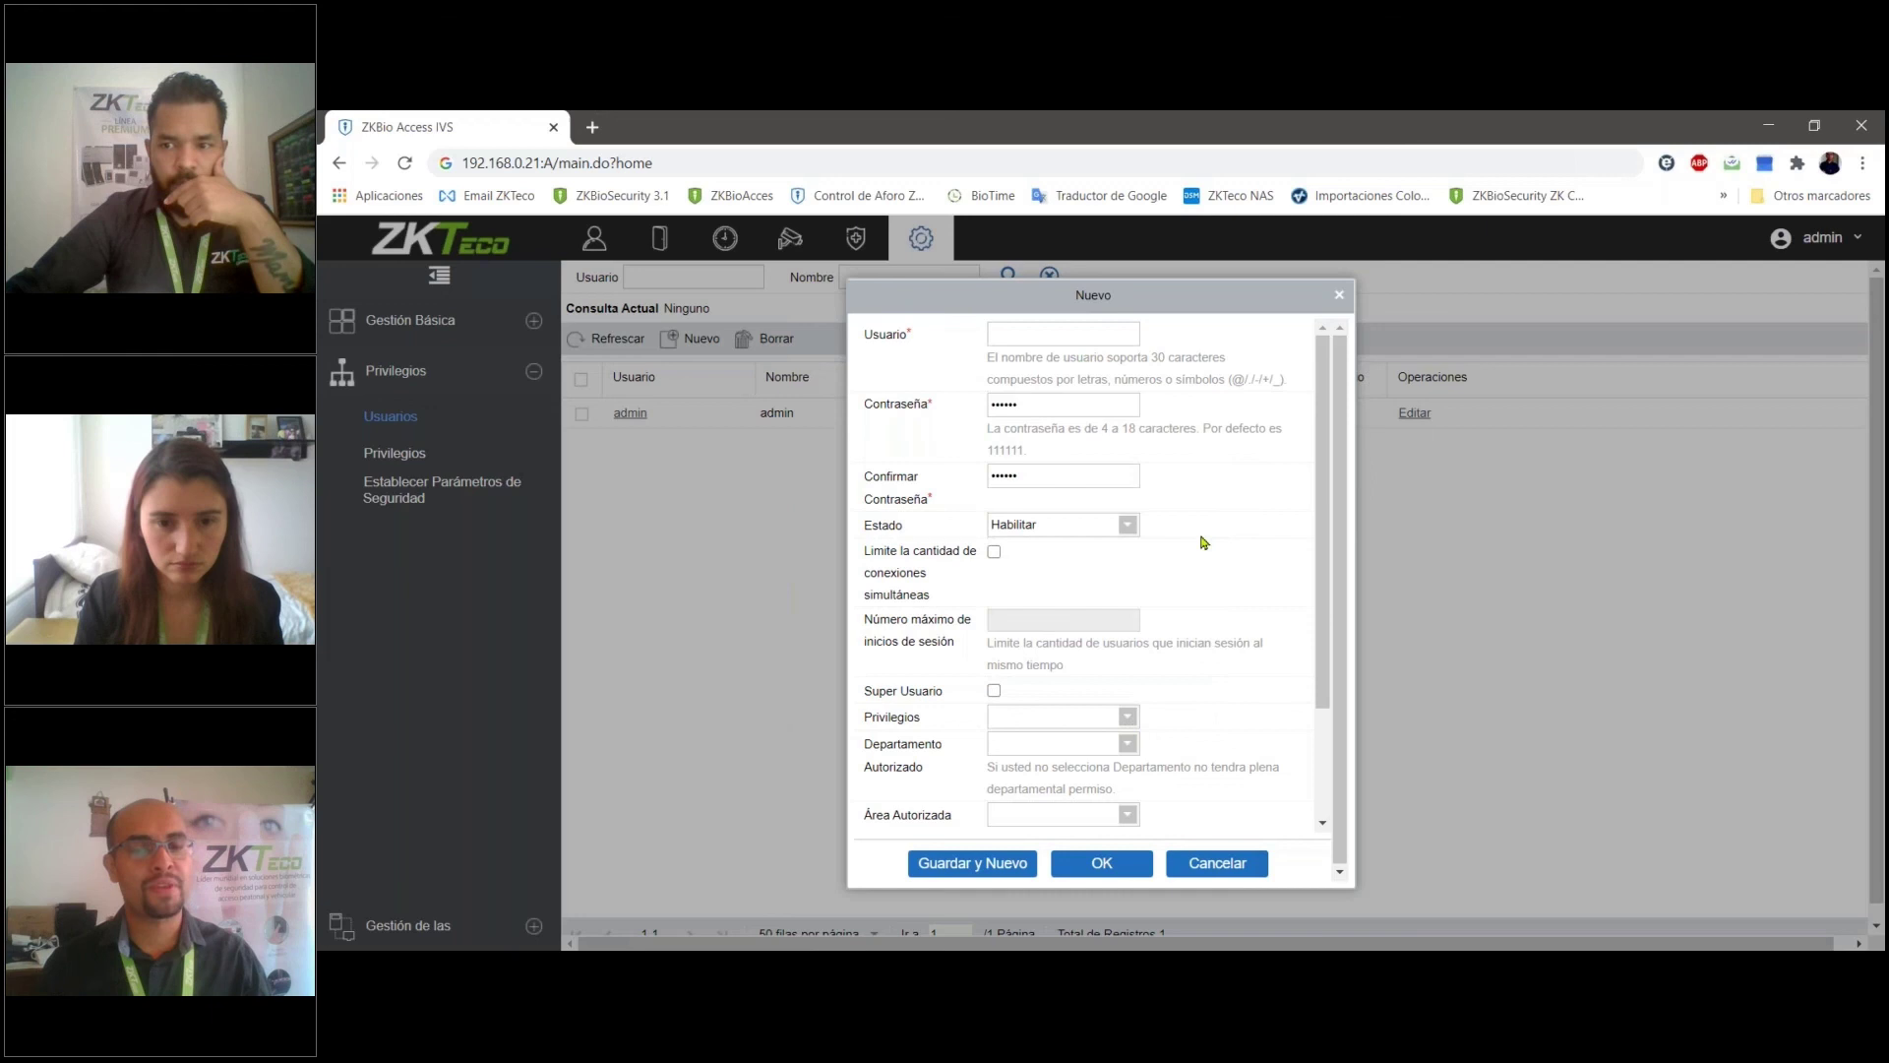
click(1128, 717)
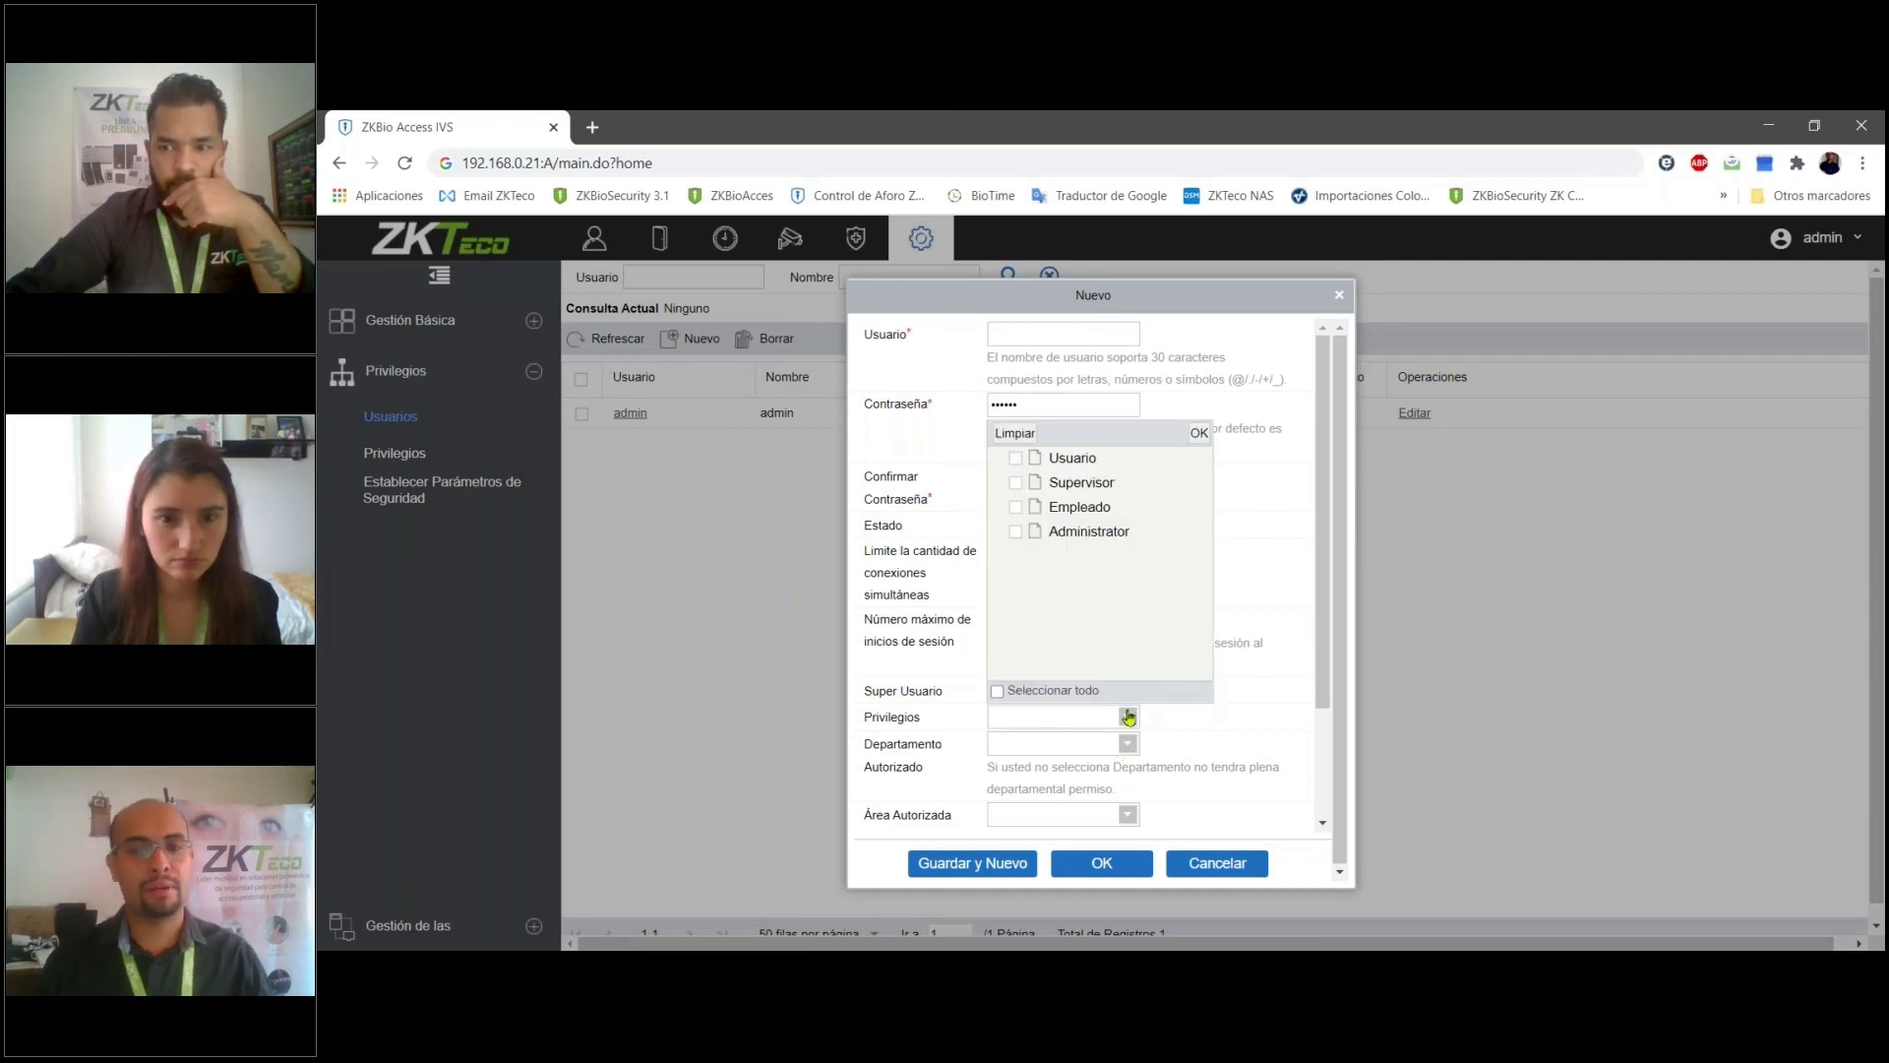
click(1018, 484)
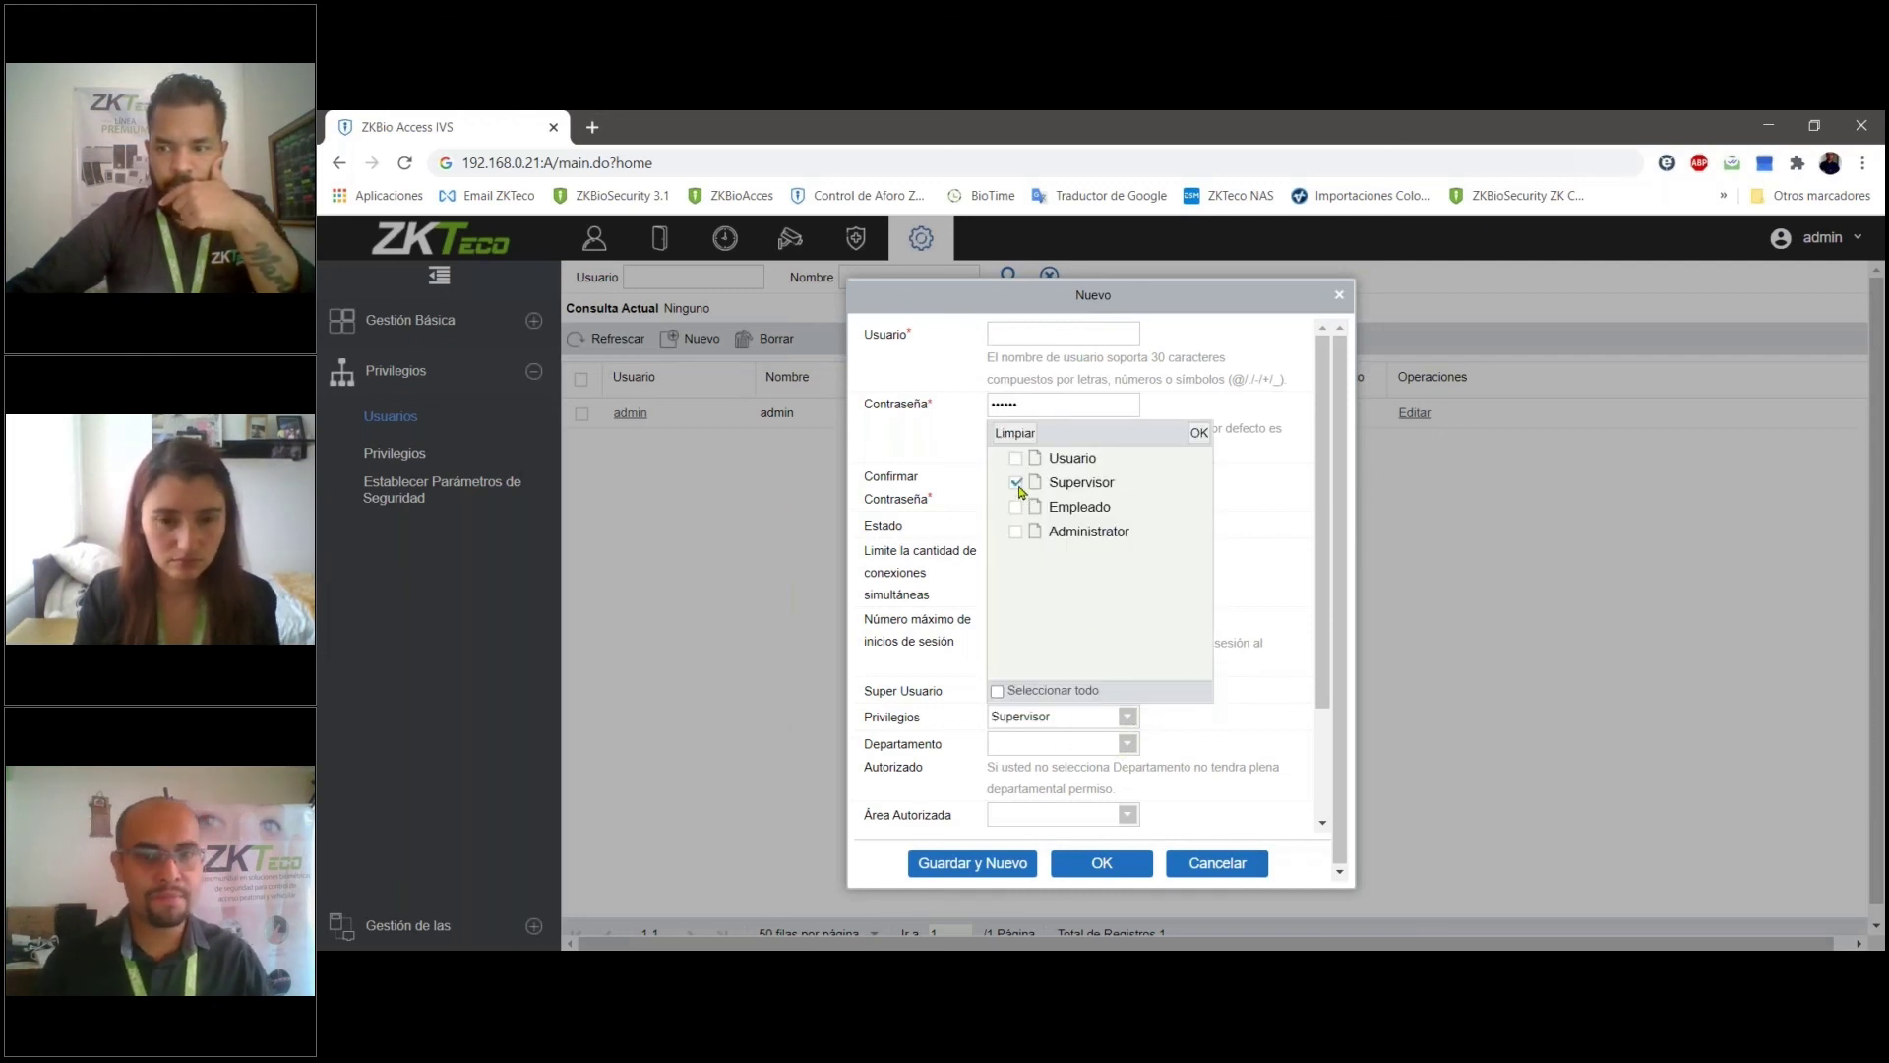
- Assign the Vsitantes department, then close the new-user form without saving
click(1127, 744)
click(1017, 510)
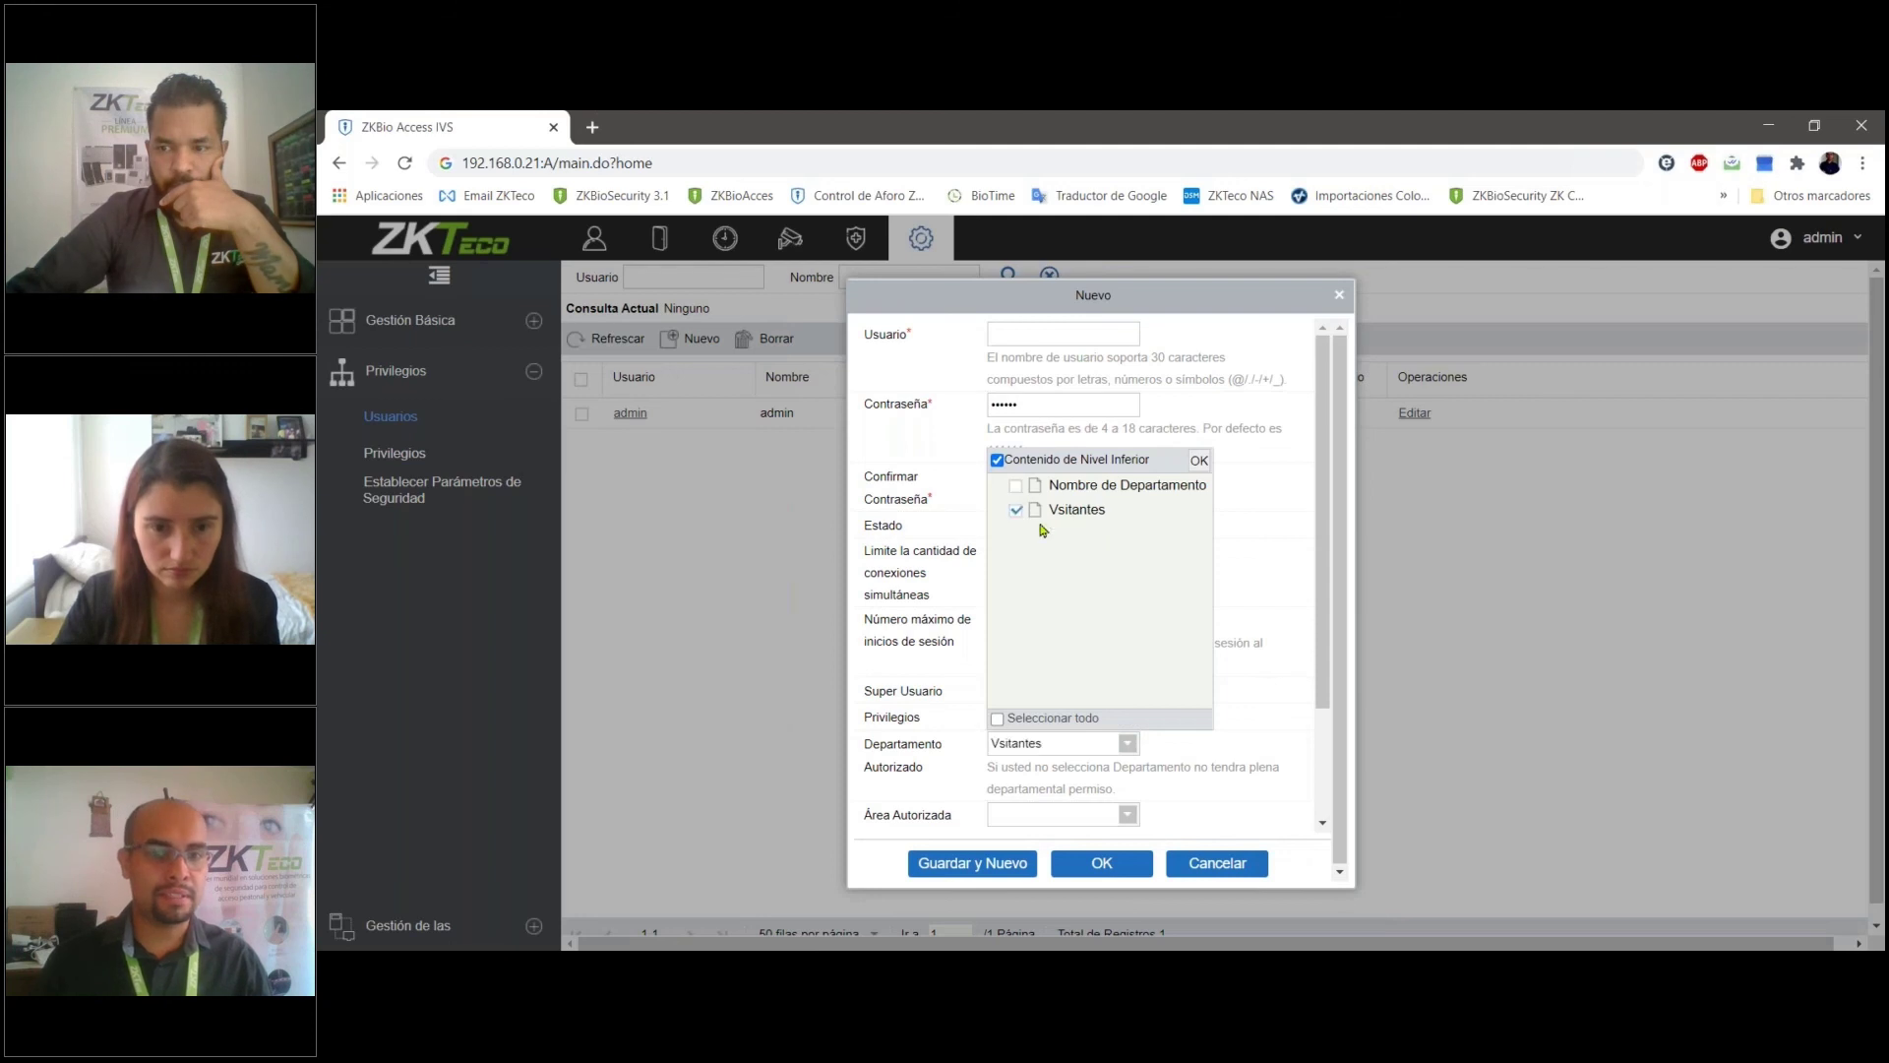
click(1199, 461)
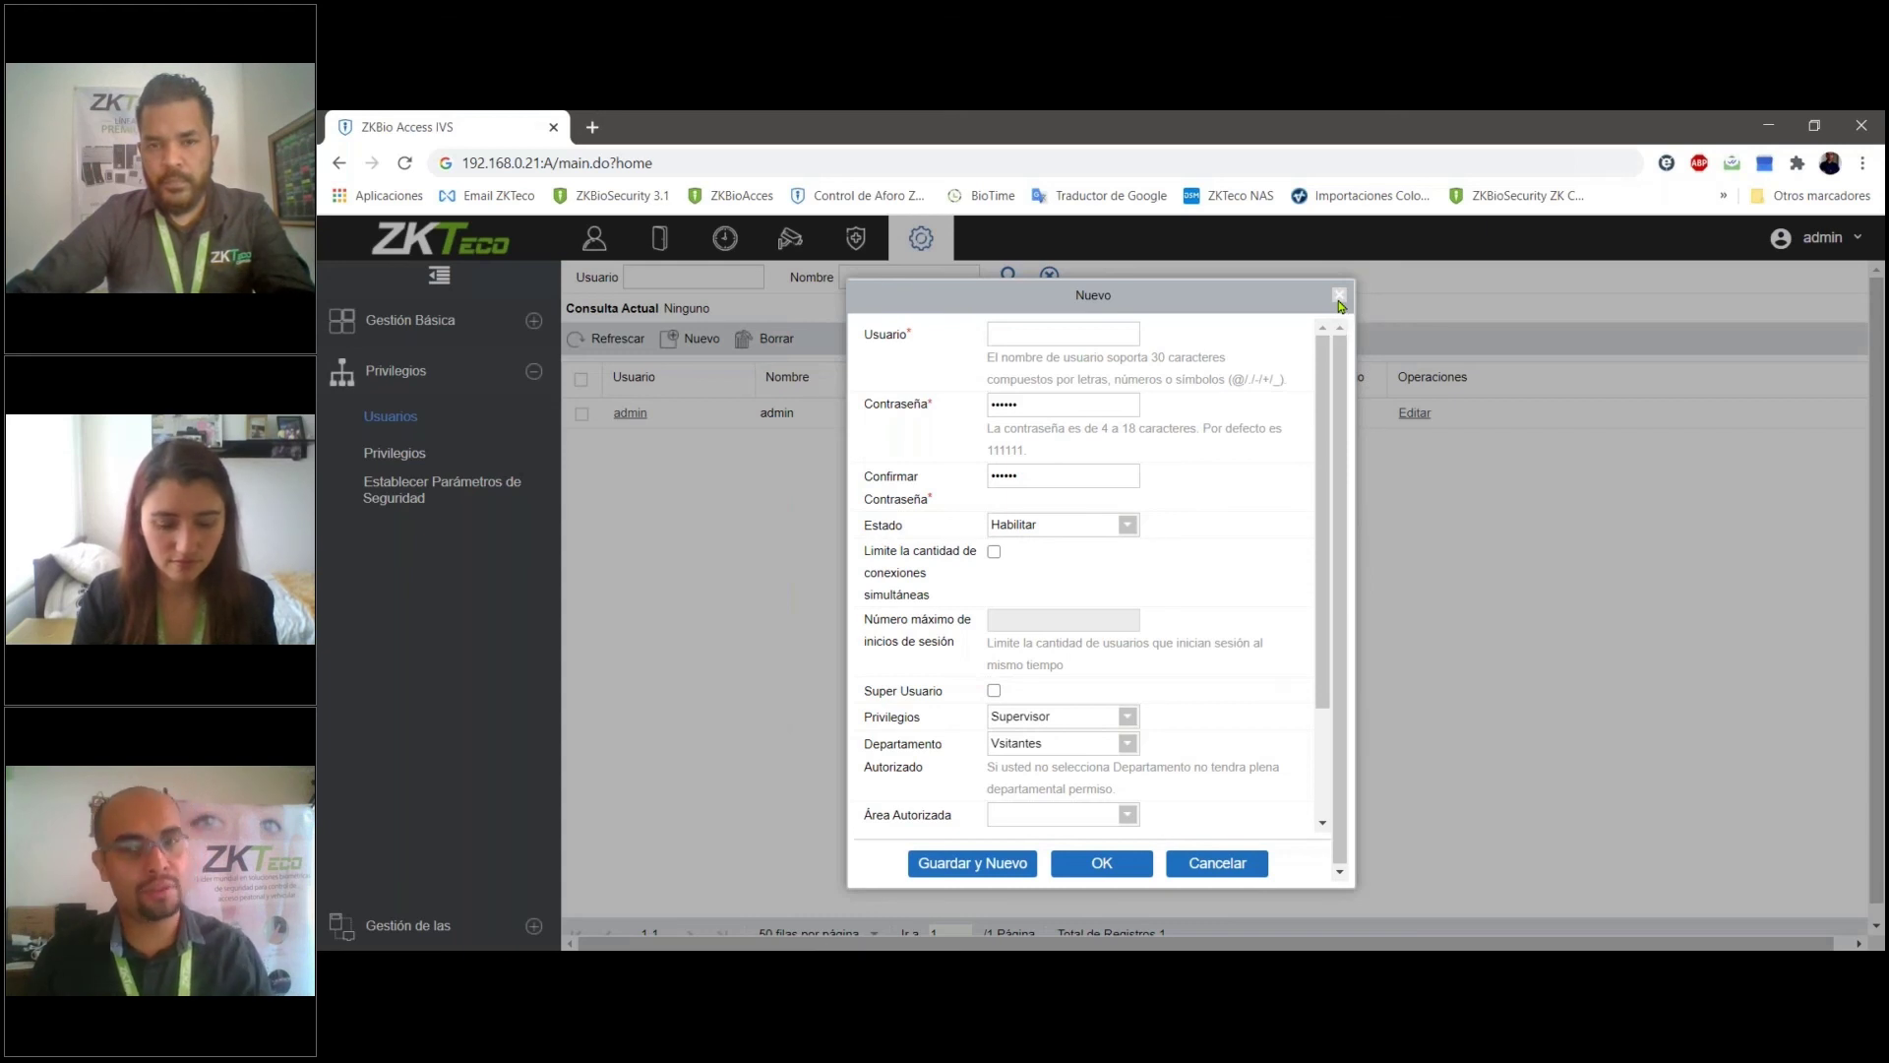
click(1338, 295)
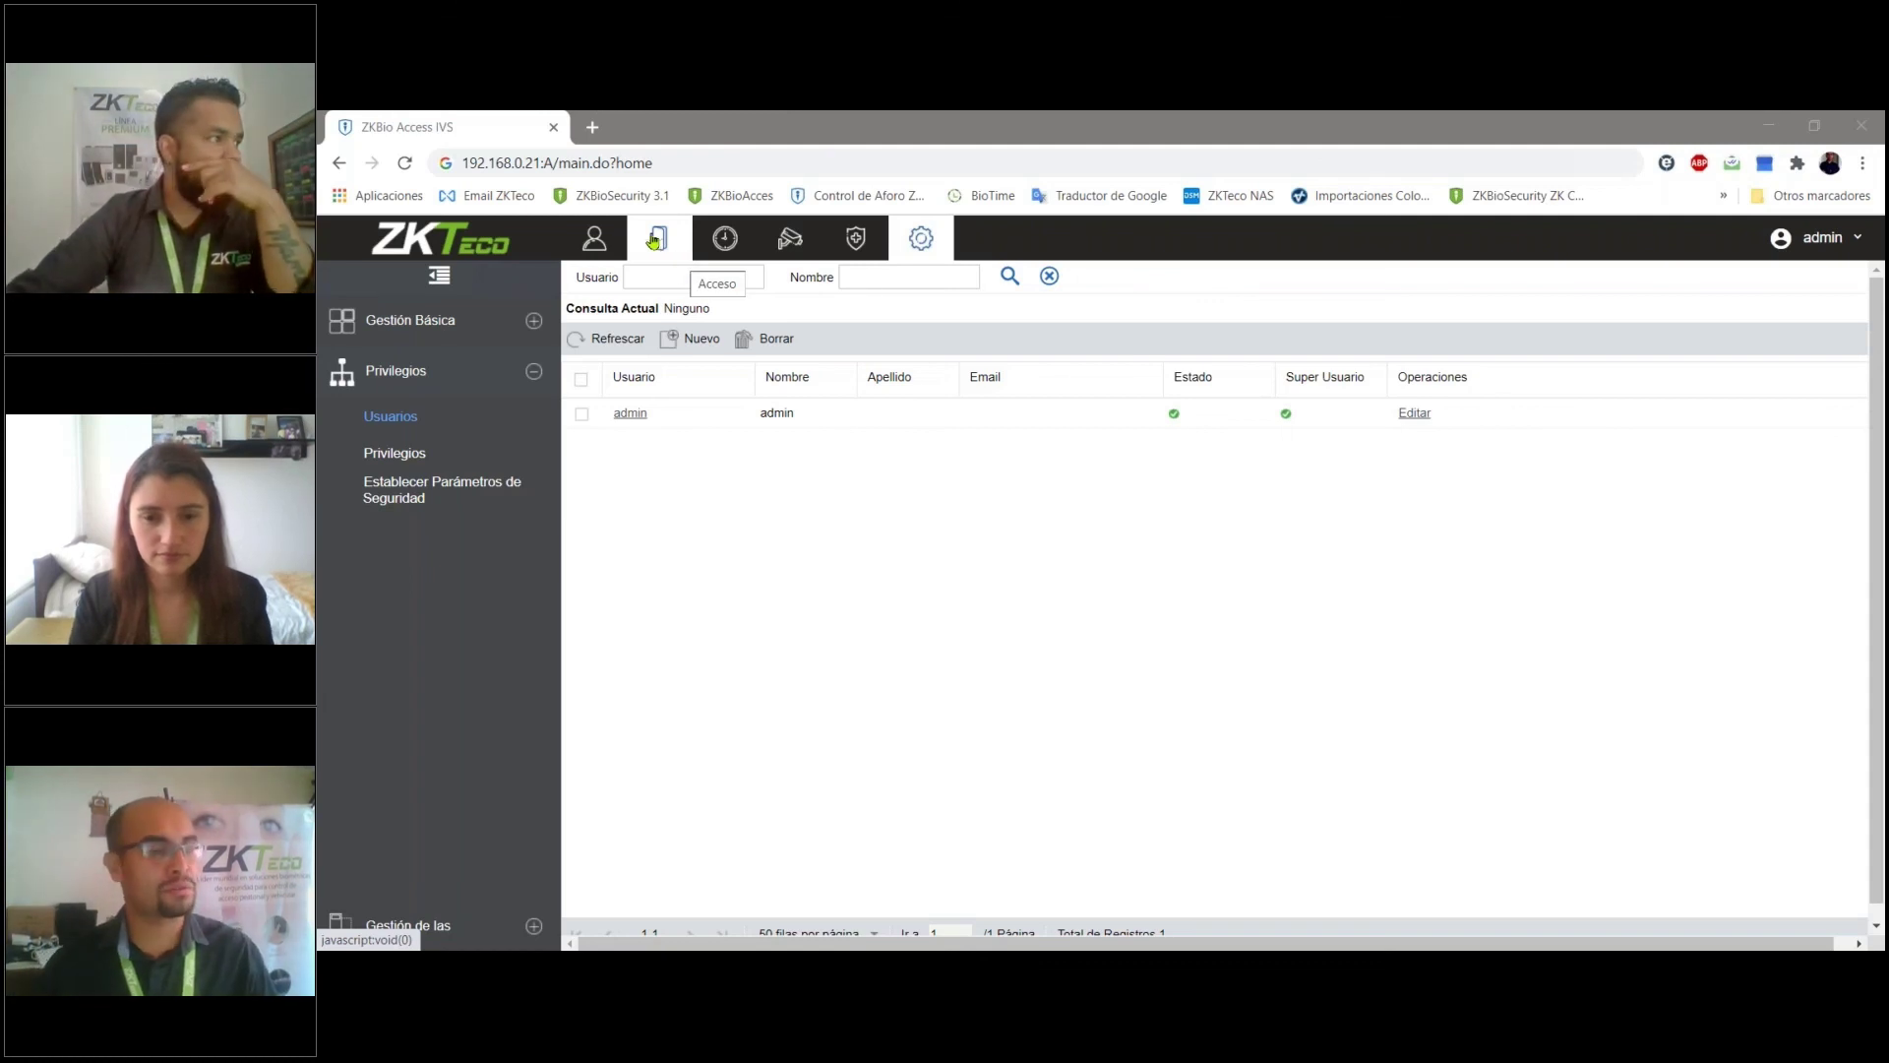
- View the Personal users list, then return to PowerPoint and advance to the ¡Gracias! slide
click(594, 237)
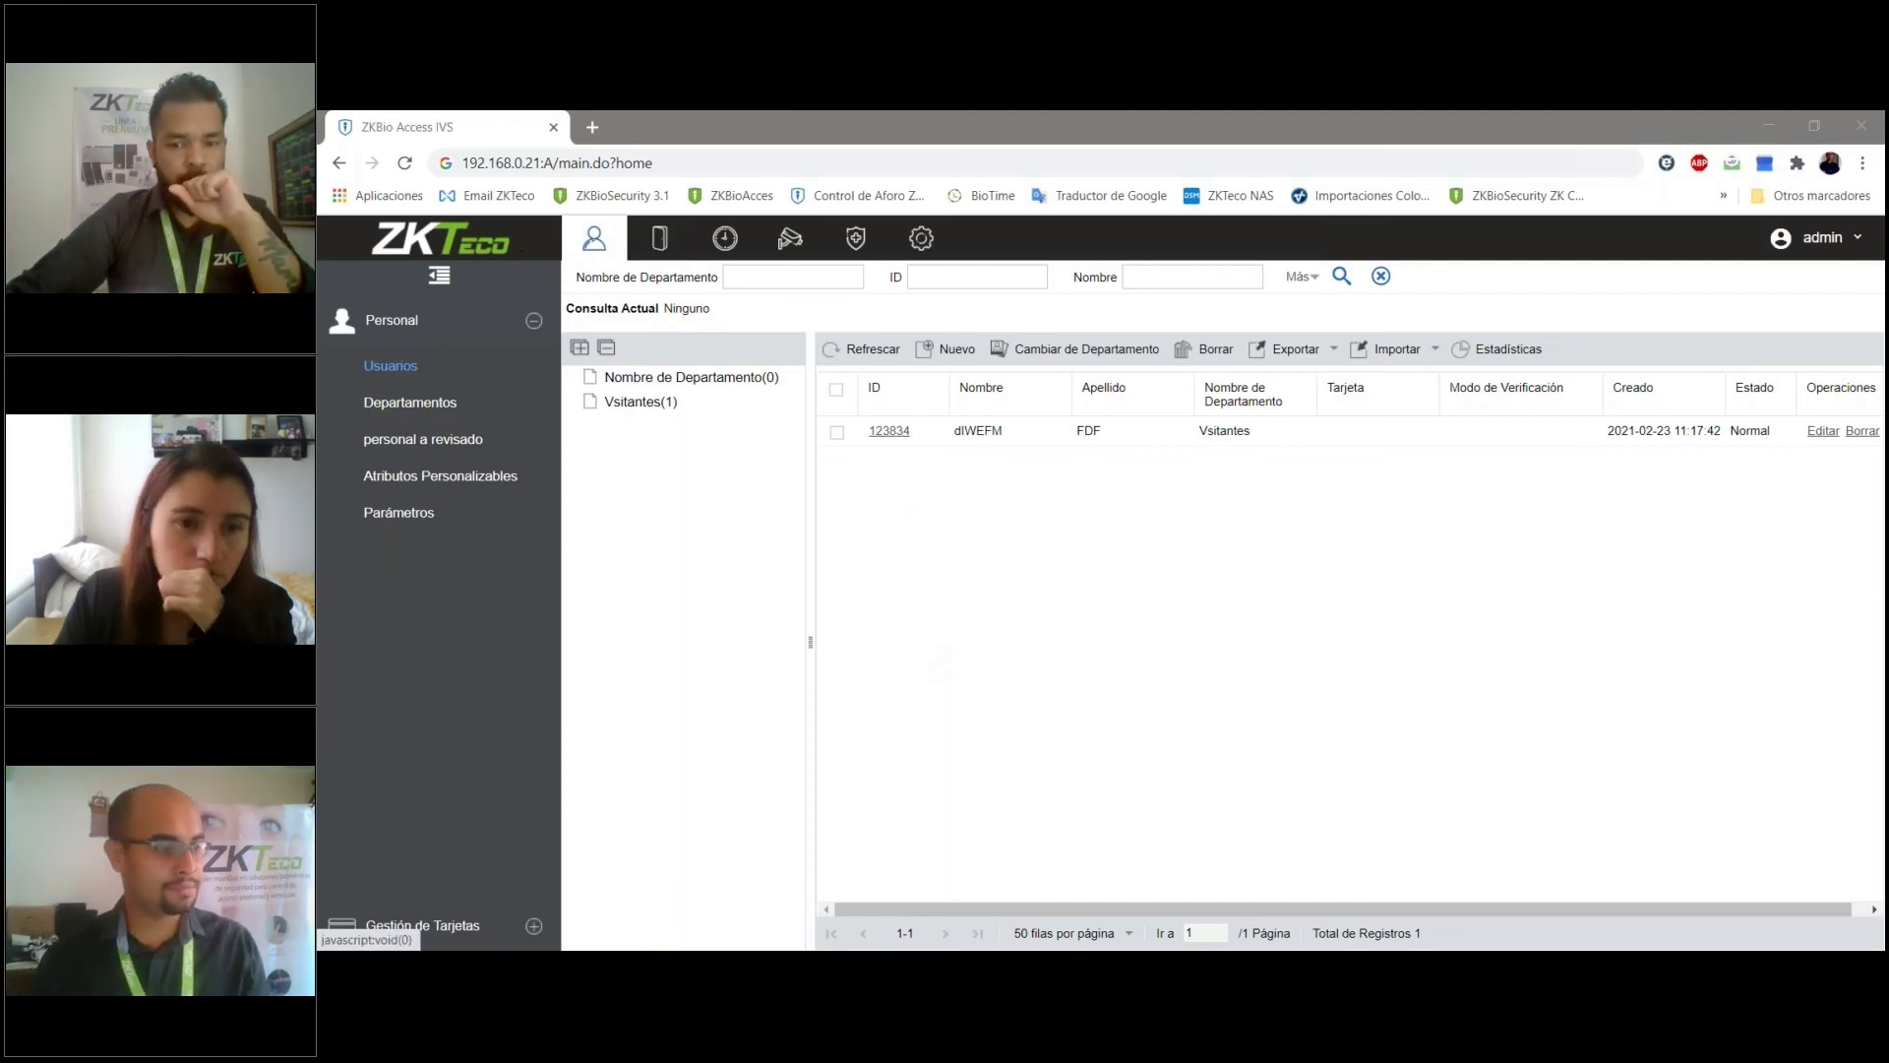
key(alt+Tab)
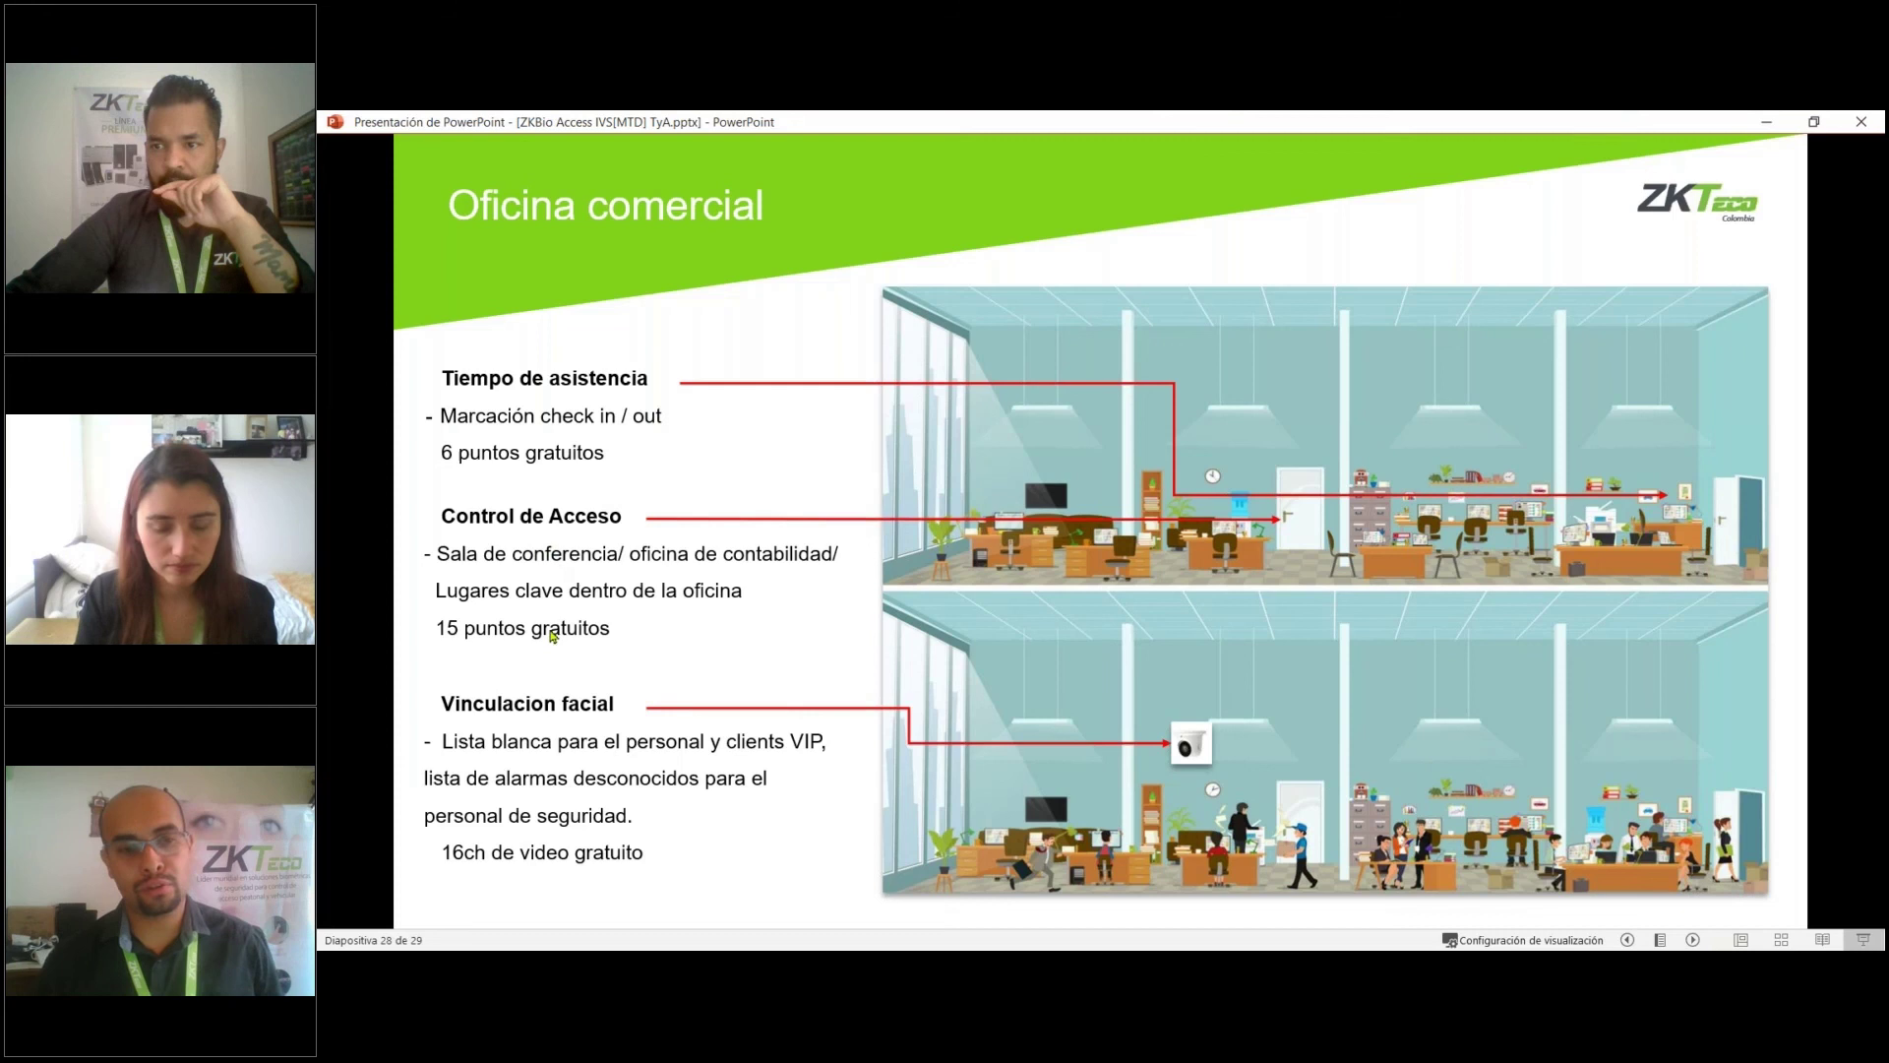
click(1636, 903)
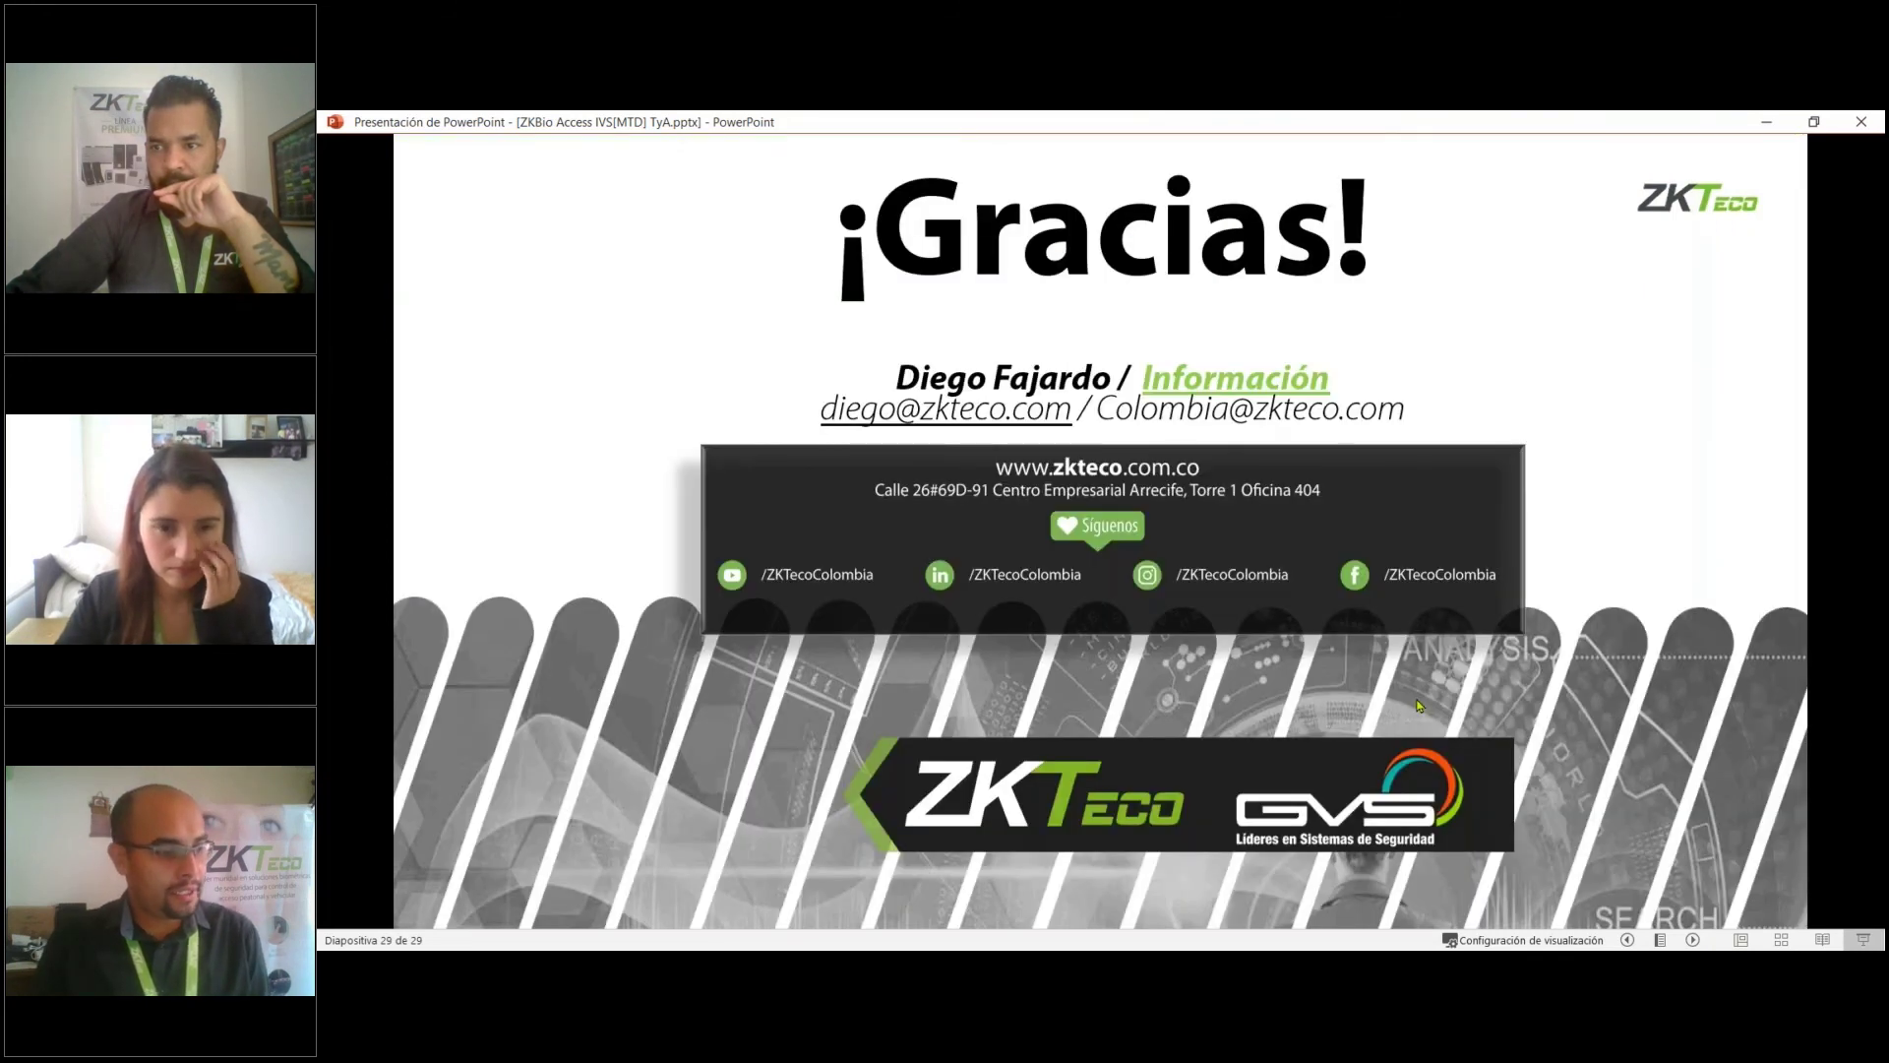